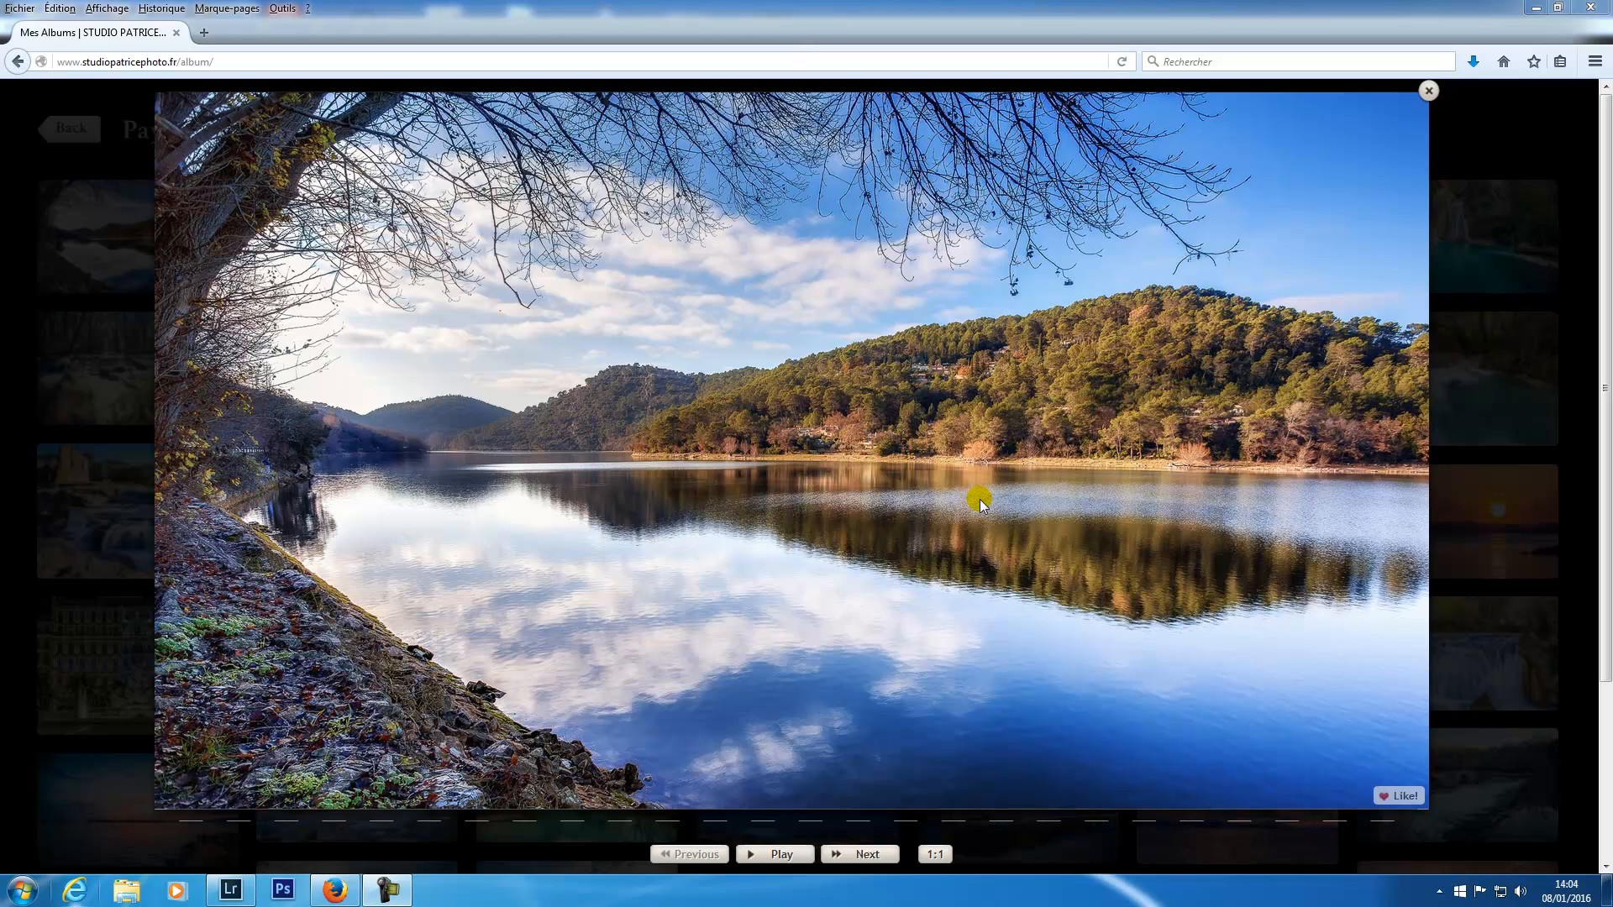
# Step: Switch to Lightroom and view the four bracketed lake exposures one by one, from IMG_9725 to IMG_9722
pyautogui.click(232, 890)
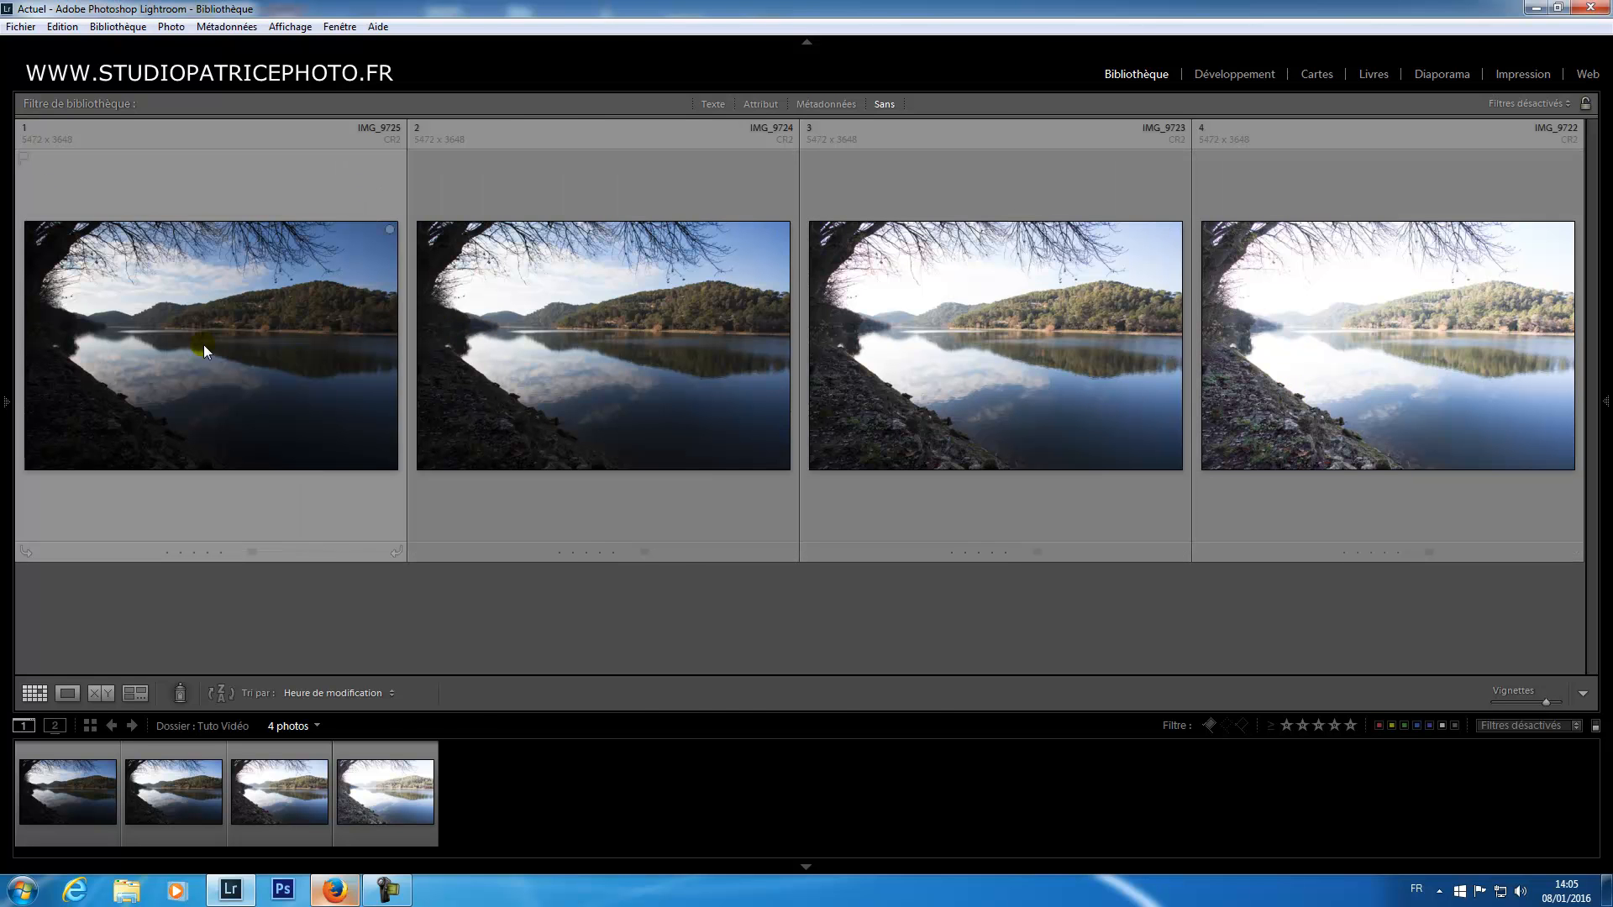
pyautogui.doubleClick(203, 344)
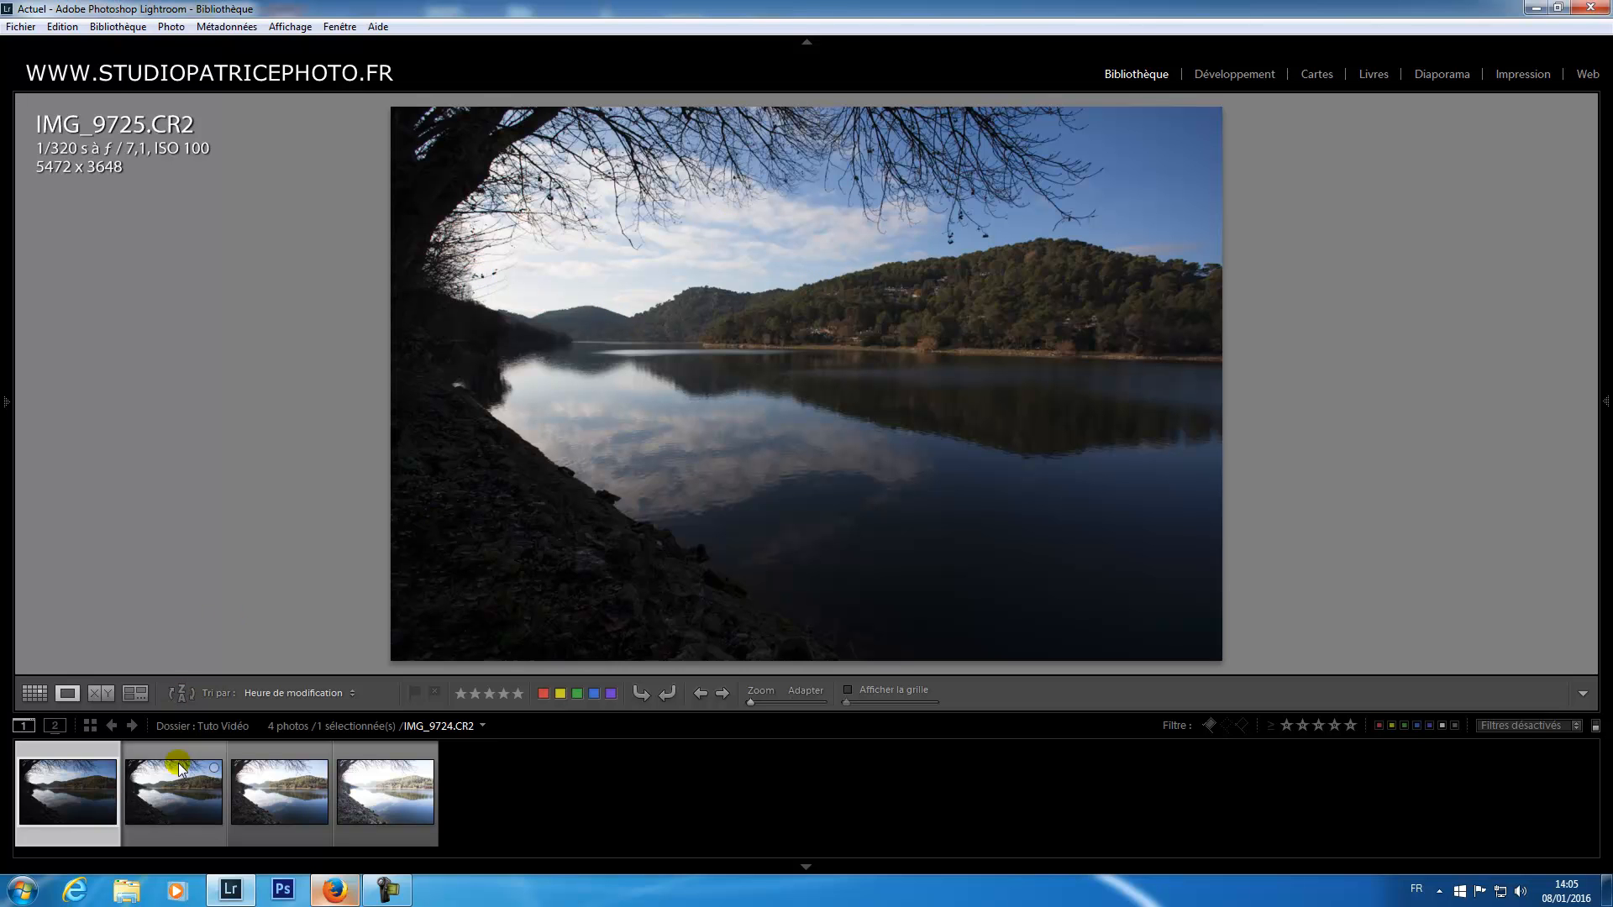
pyautogui.click(173, 798)
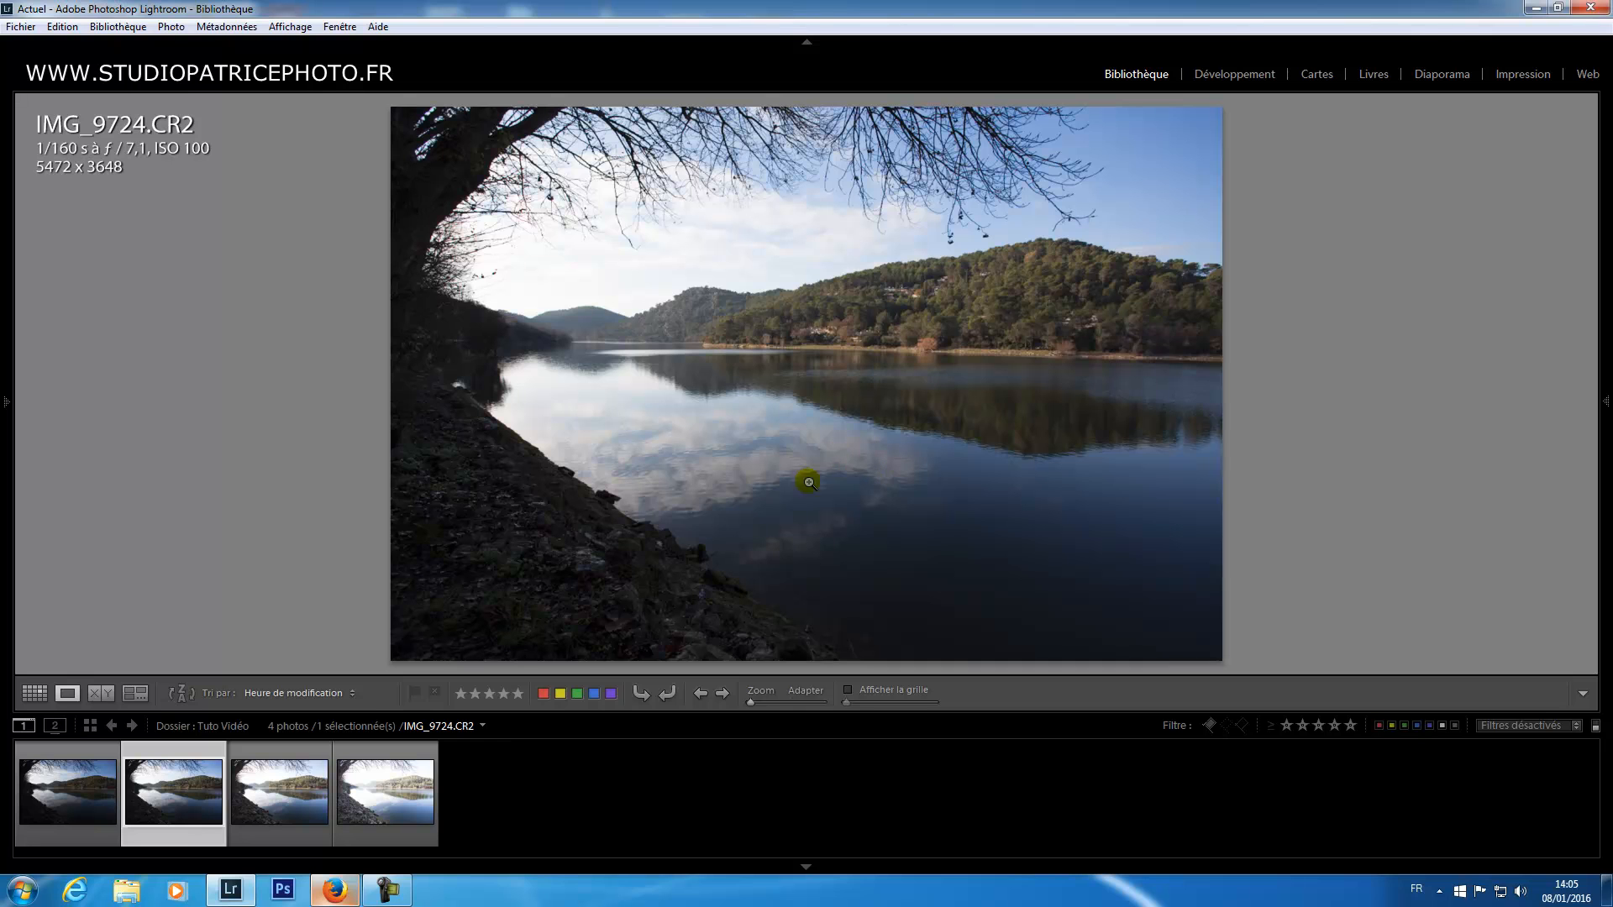
pyautogui.click(289, 789)
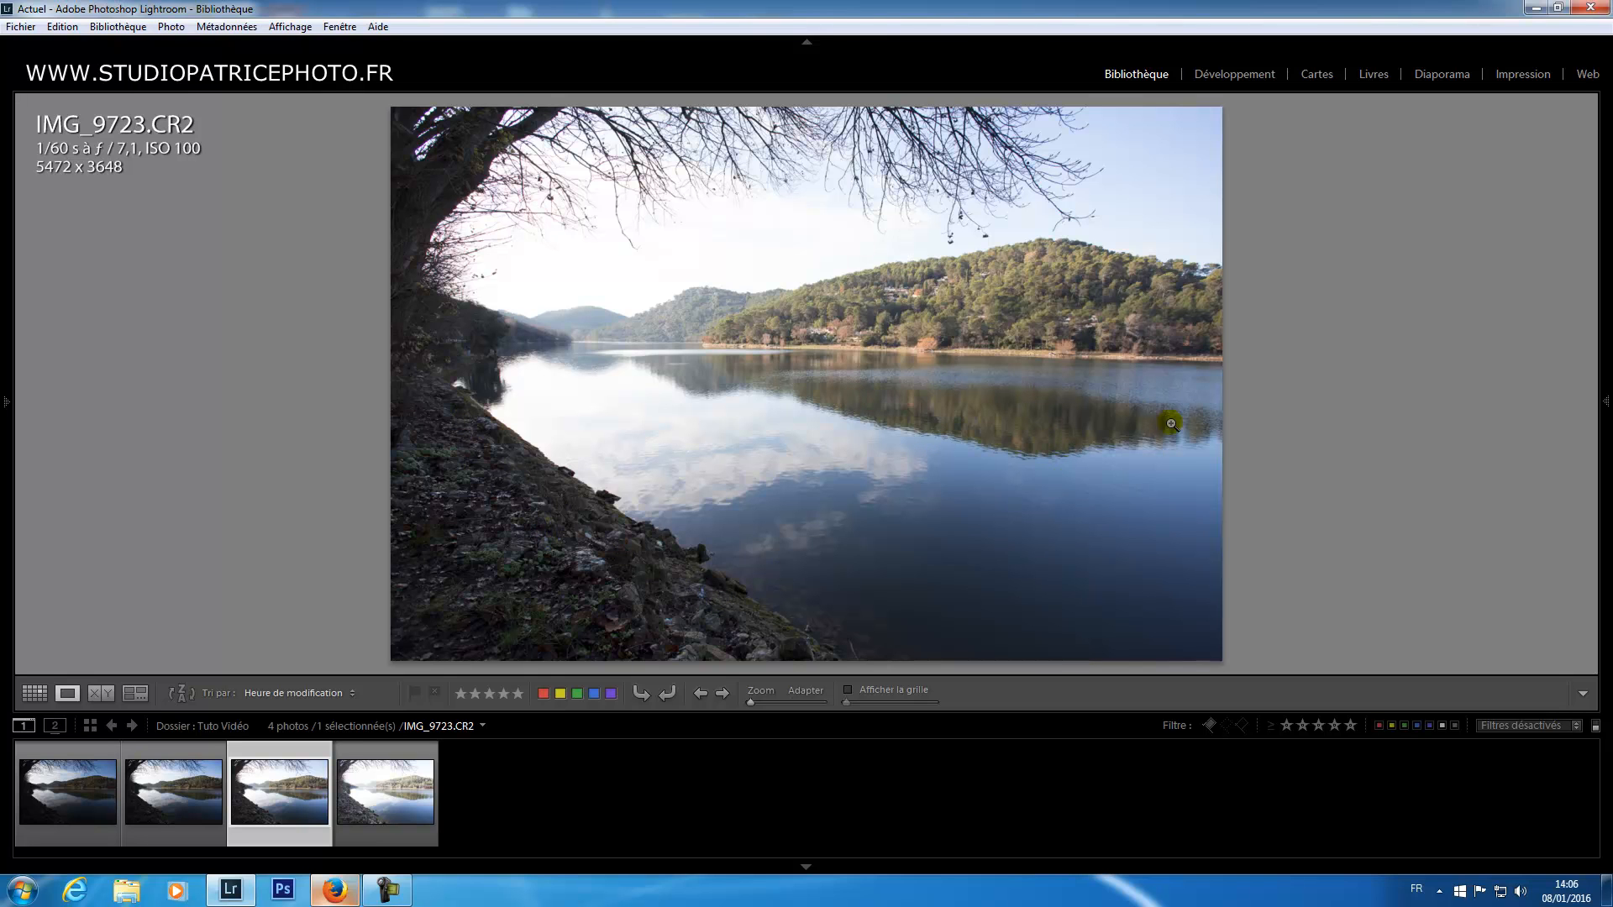
pyautogui.click(405, 790)
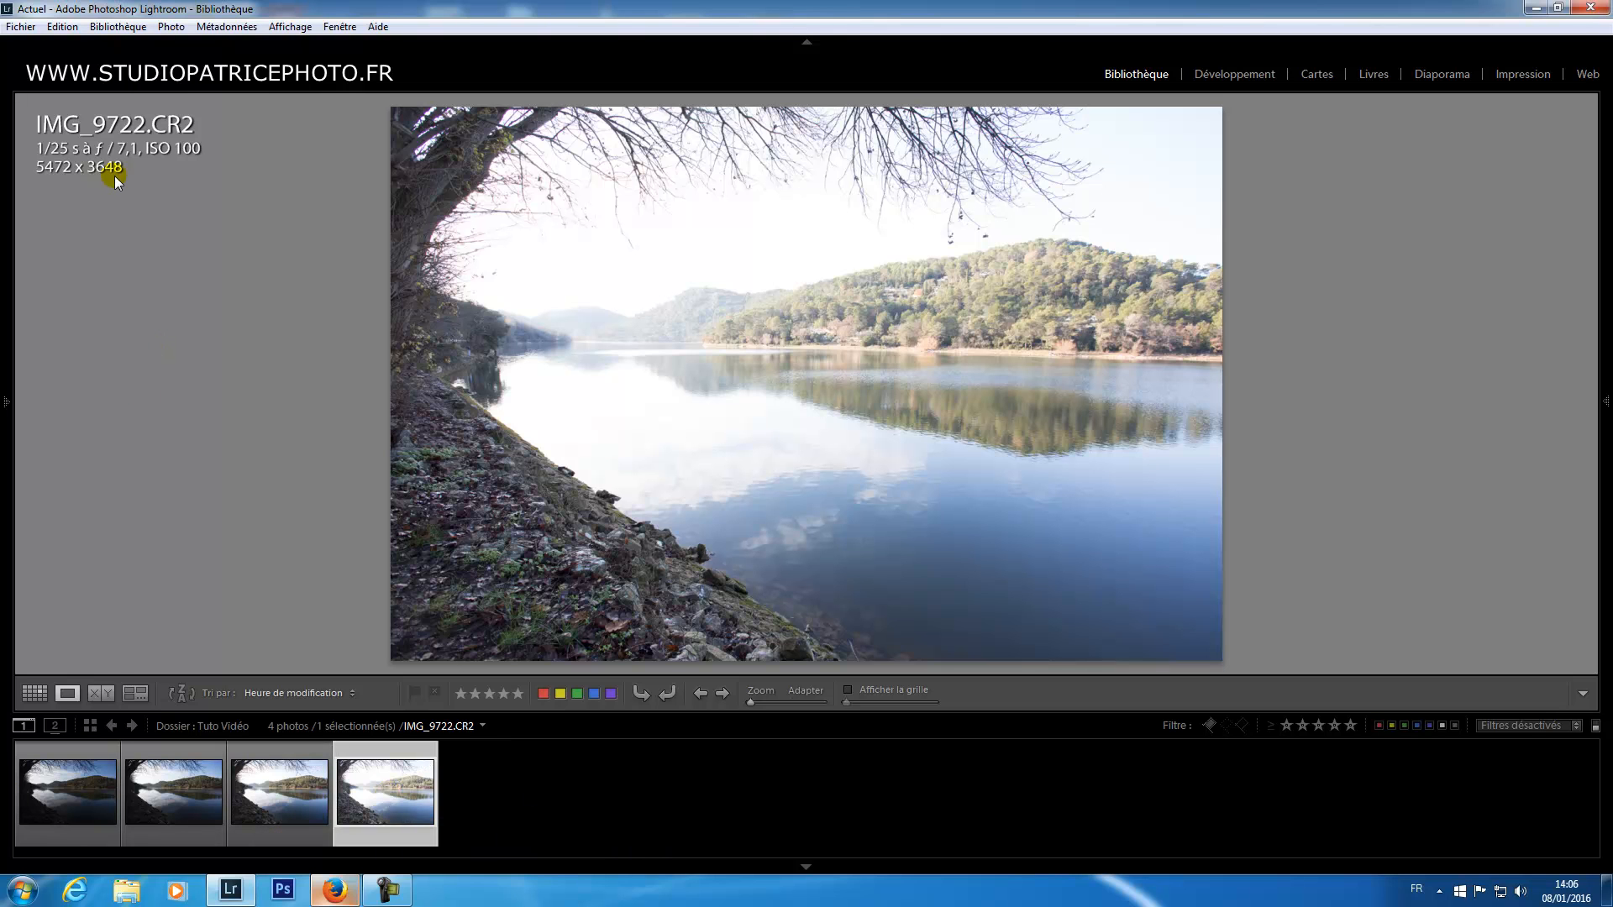
# Step: Select all four lake exposures and open the LR/Enfuse plug-in for fusing different exposures
pyautogui.click(23, 28)
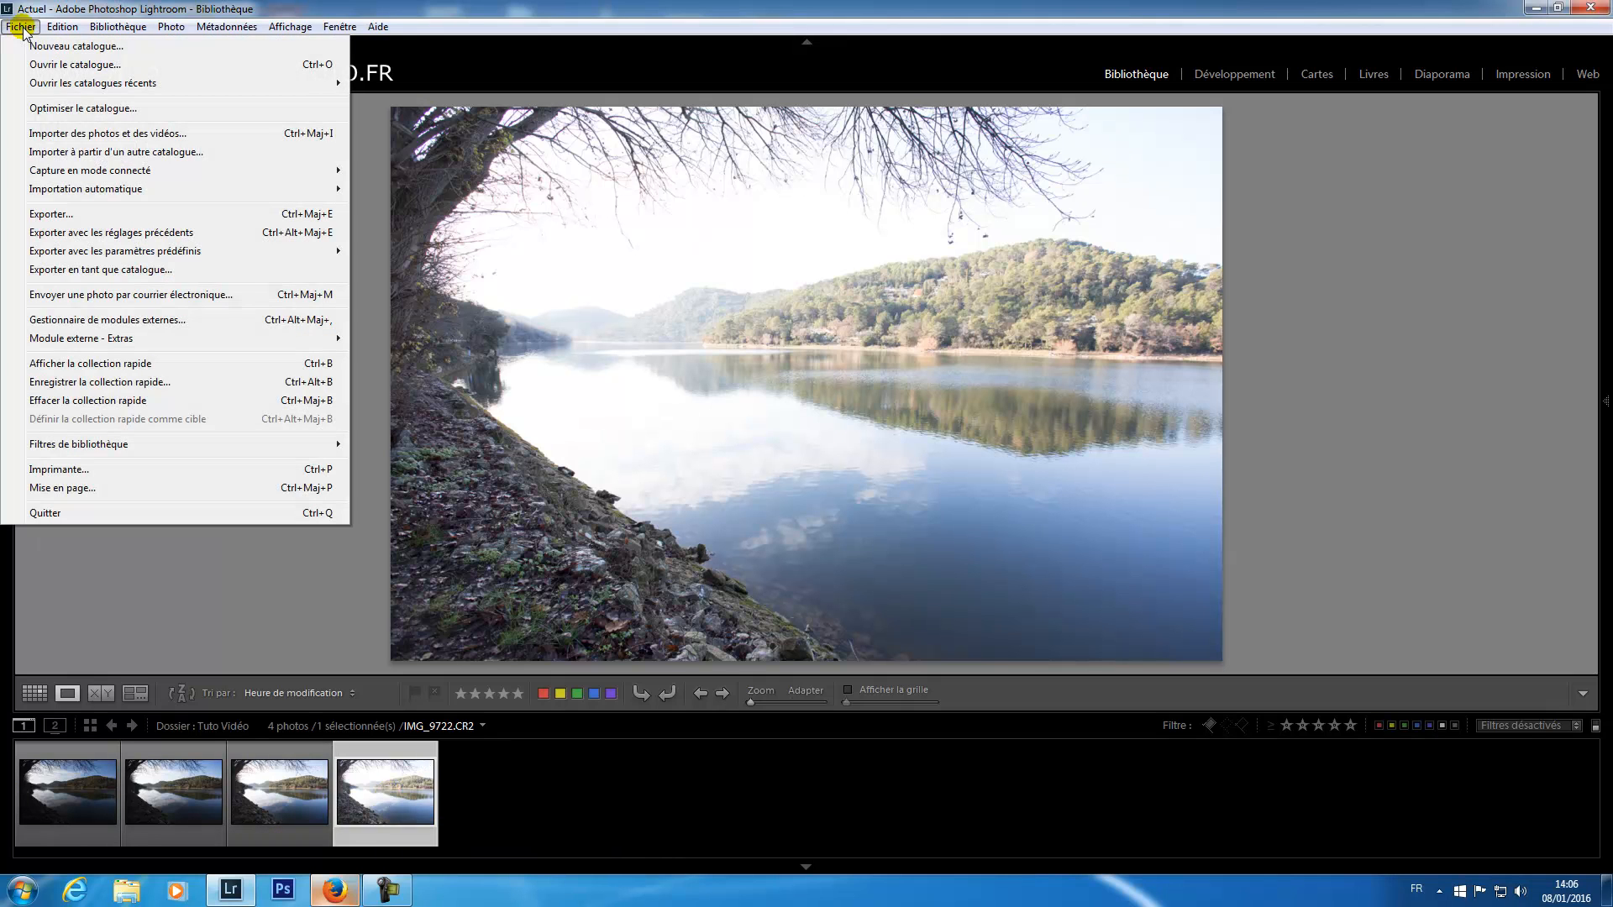
pyautogui.moveTo(168, 339)
pyautogui.click(74, 840)
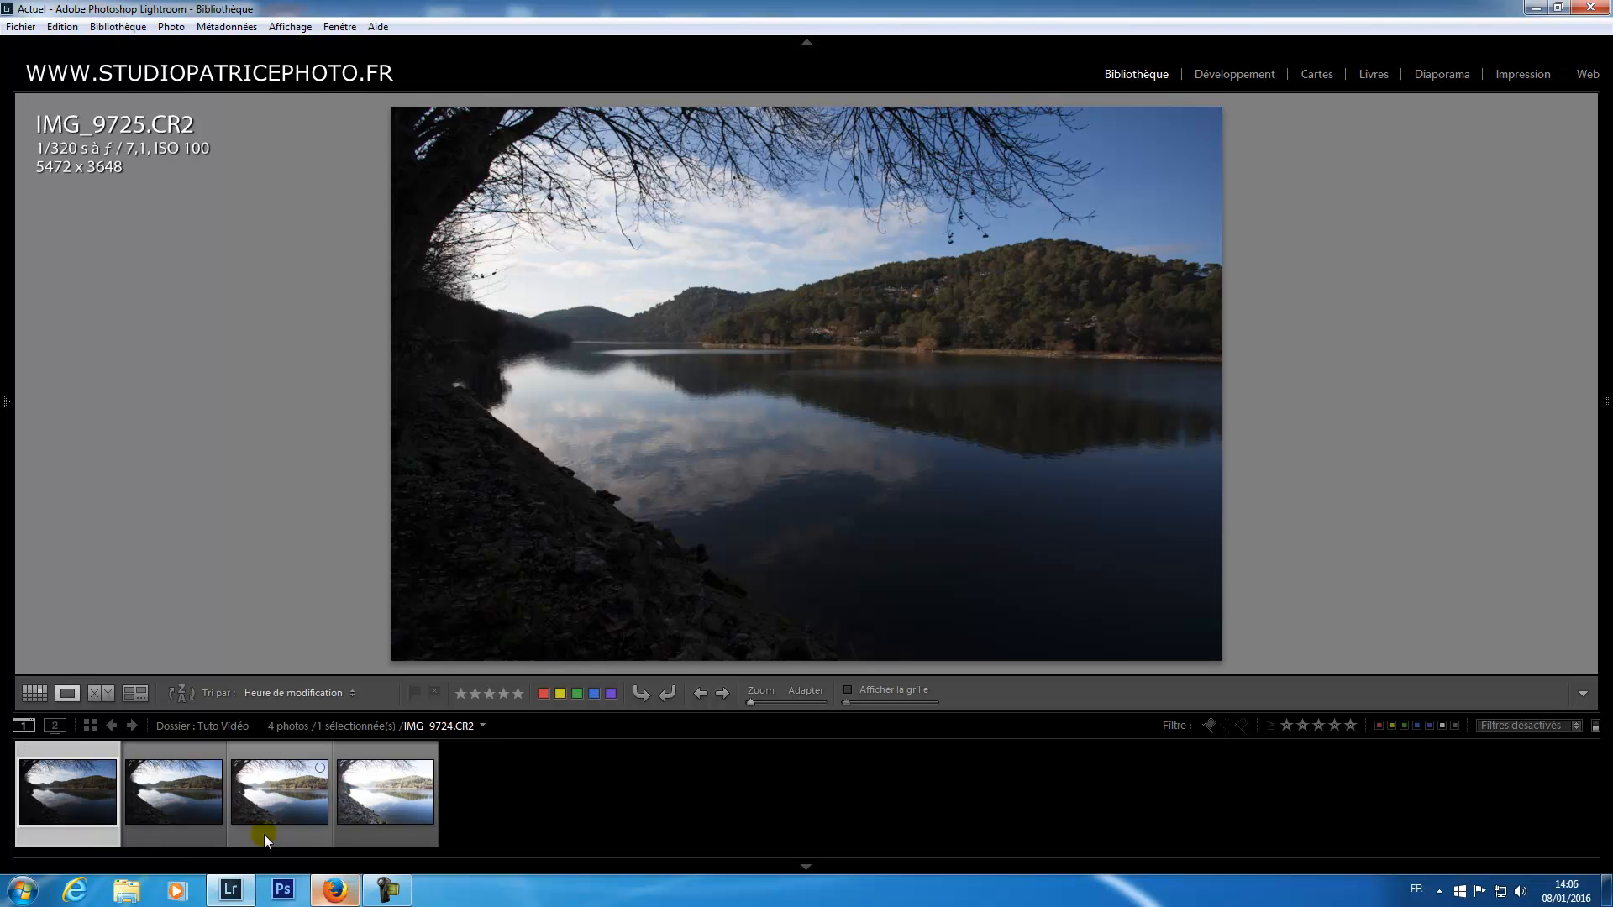
pyautogui.keyDown('shift'); pyautogui.click(365, 838); pyautogui.keyUp('shift')
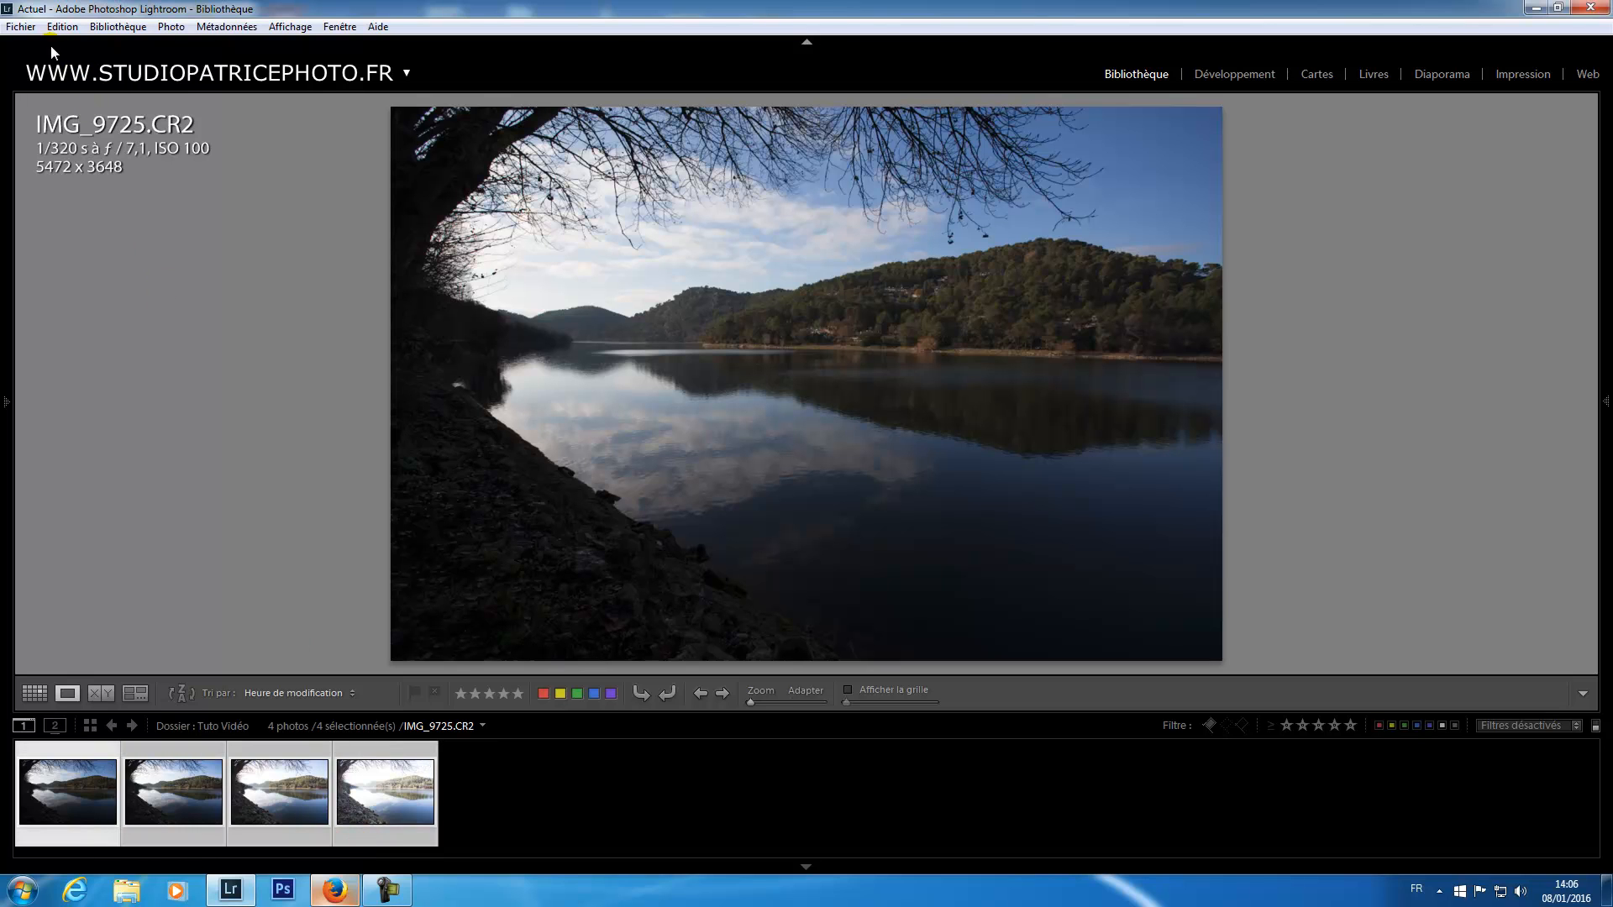
pyautogui.click(24, 27)
pyautogui.moveTo(140, 340)
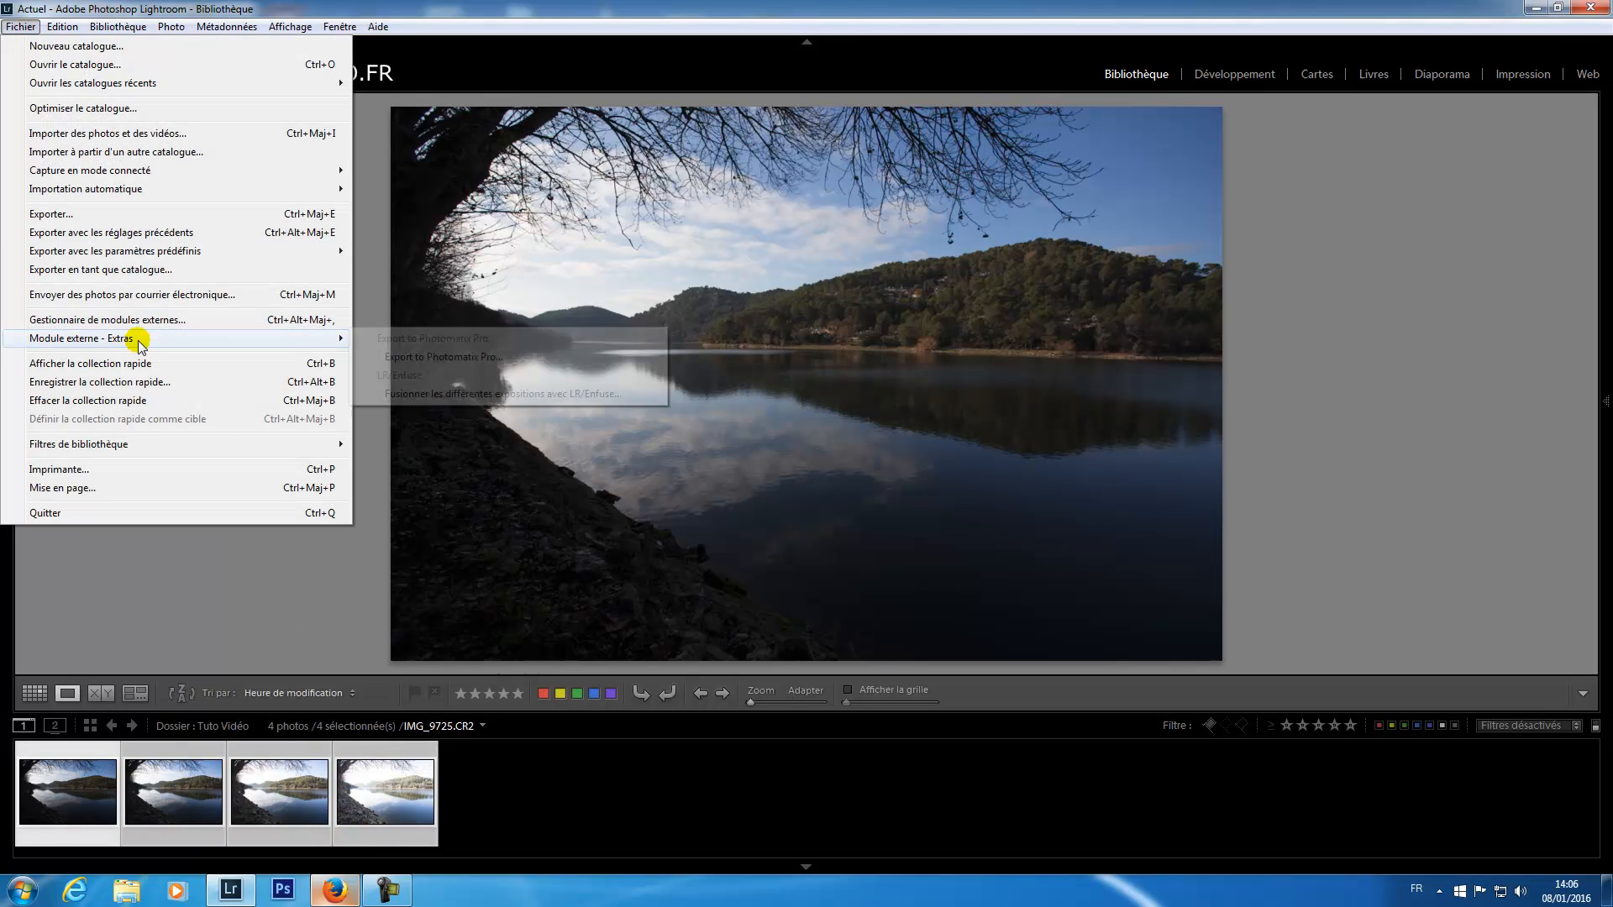
pyautogui.click(532, 395)
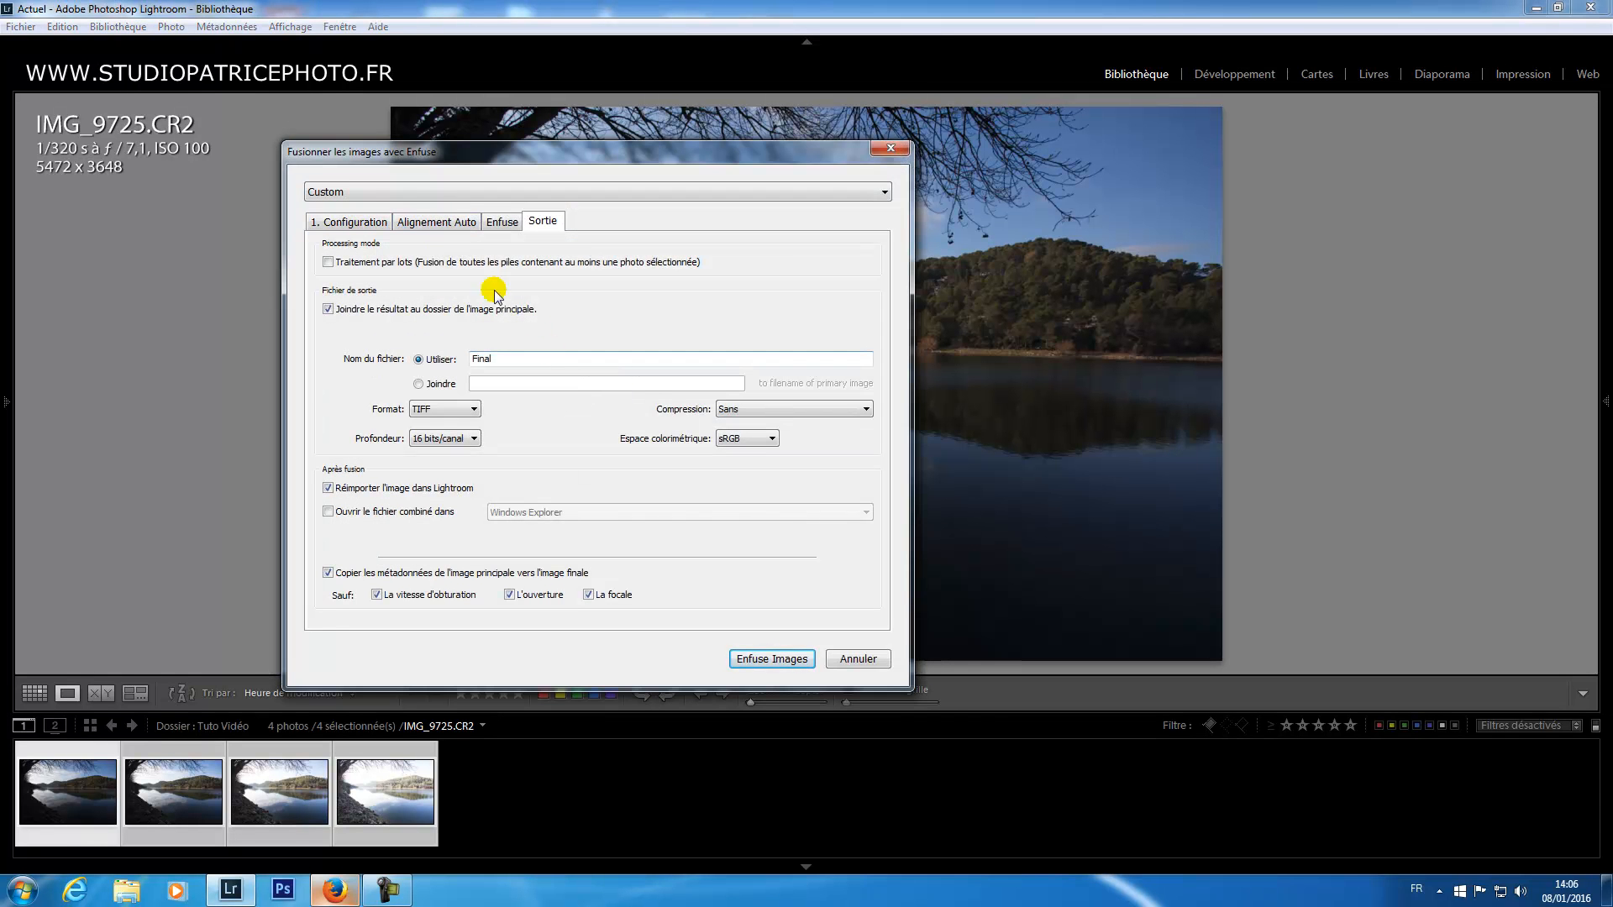
# Step: Review the alignment, Enfuse and output settings, and fuse the exposures into an uncompressed 16-bit sRGB TIFF named Final
pyautogui.click(453, 227)
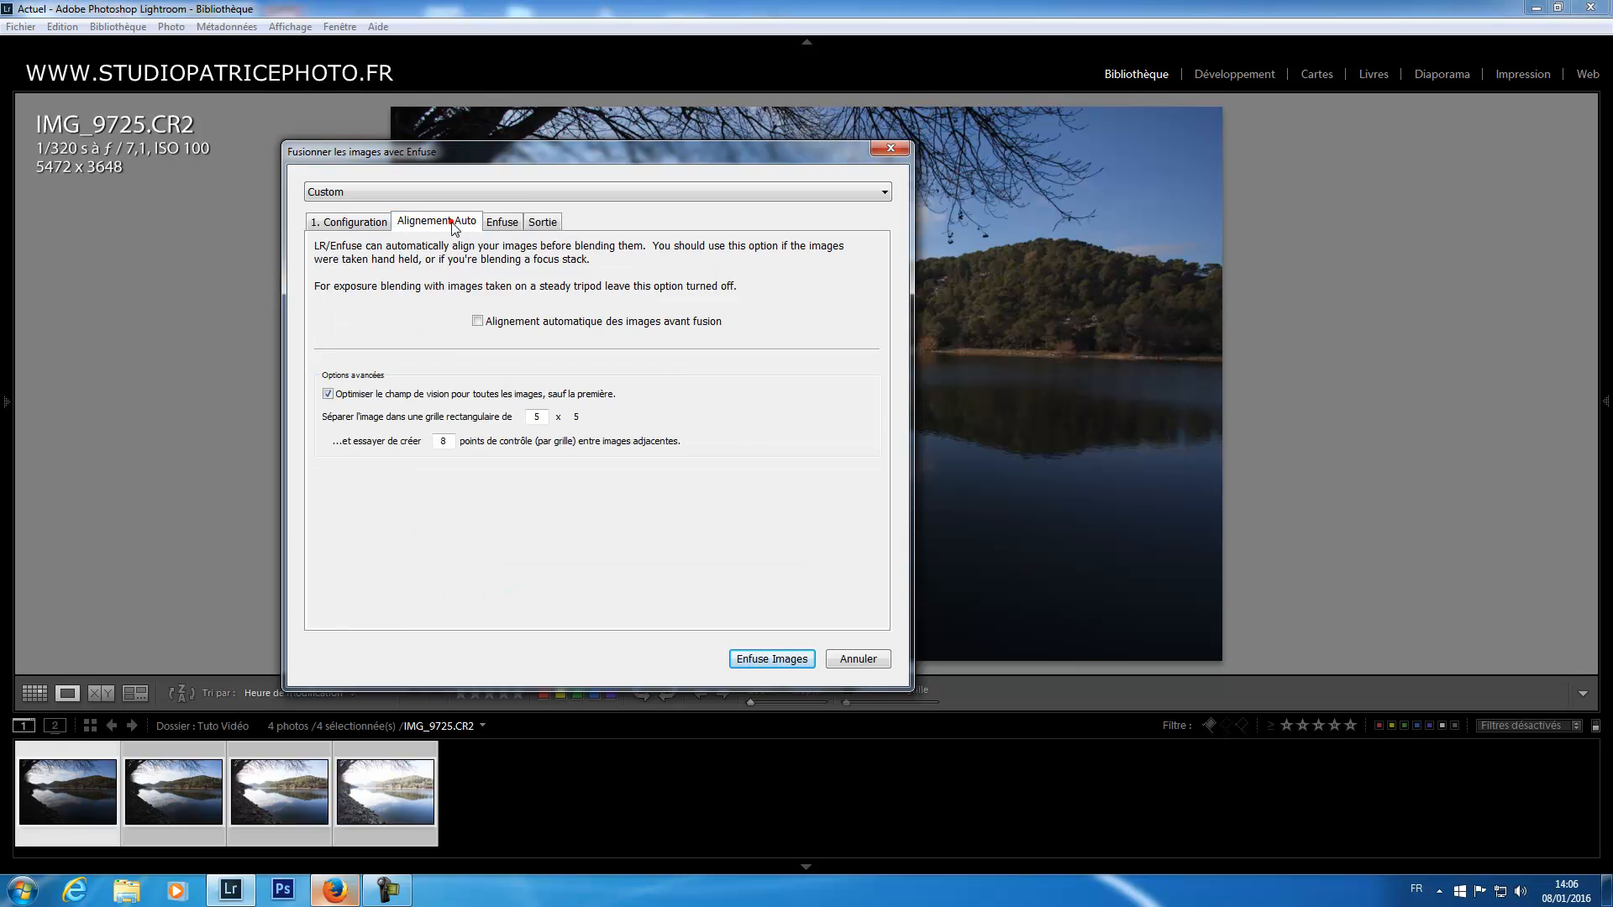
pyautogui.click(506, 223)
pyautogui.click(543, 222)
pyautogui.click(493, 358)
pyautogui.click(451, 363)
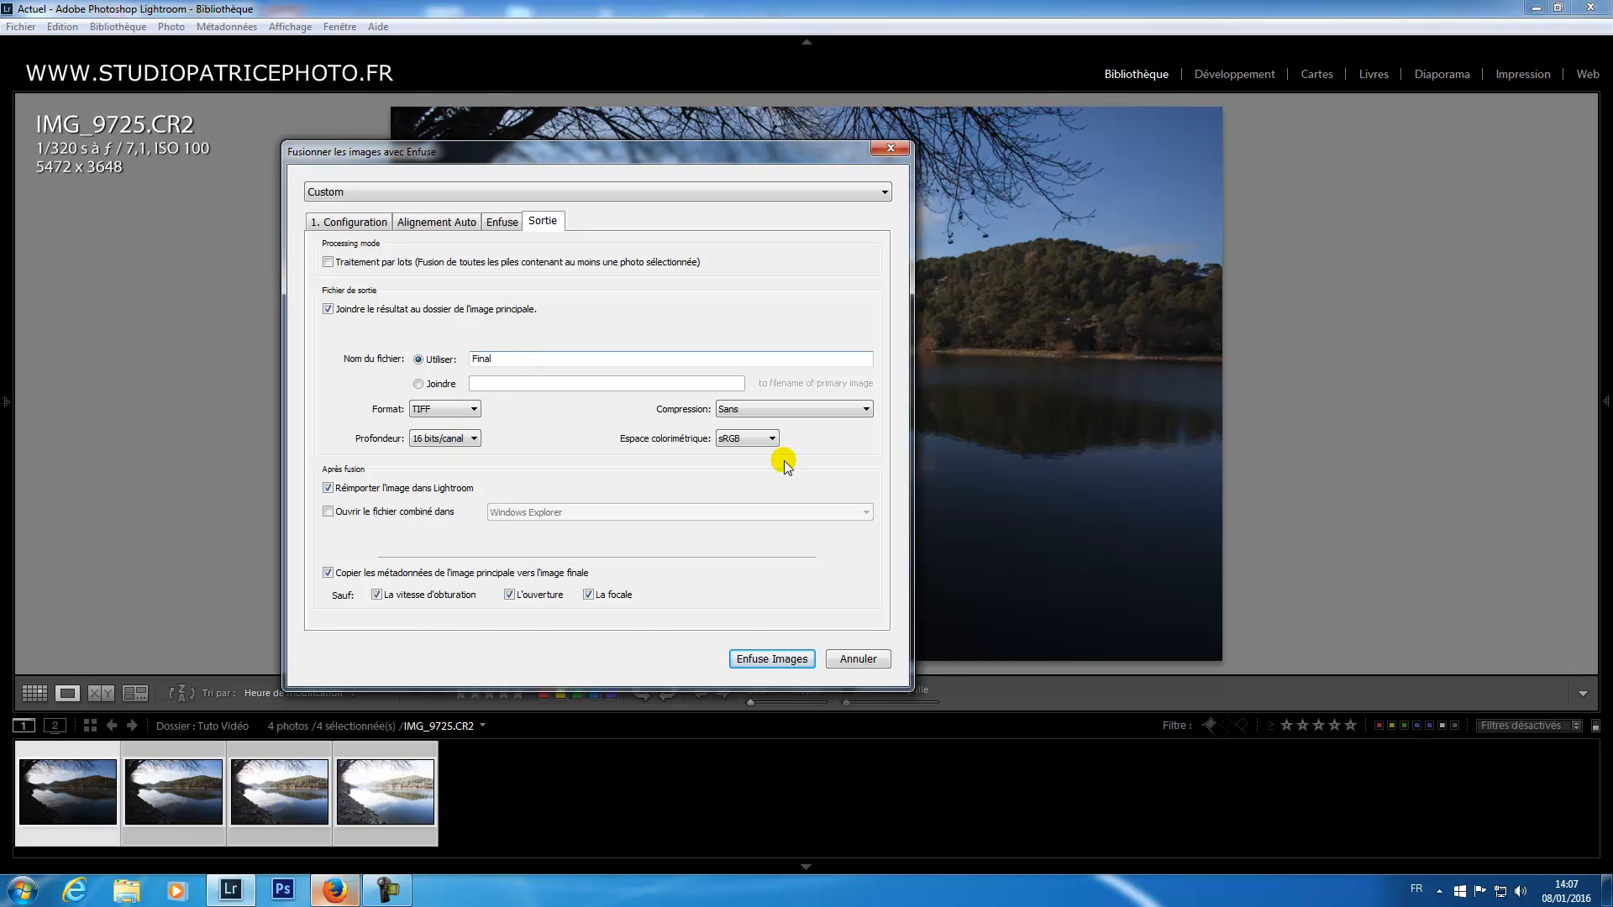
pyautogui.click(773, 659)
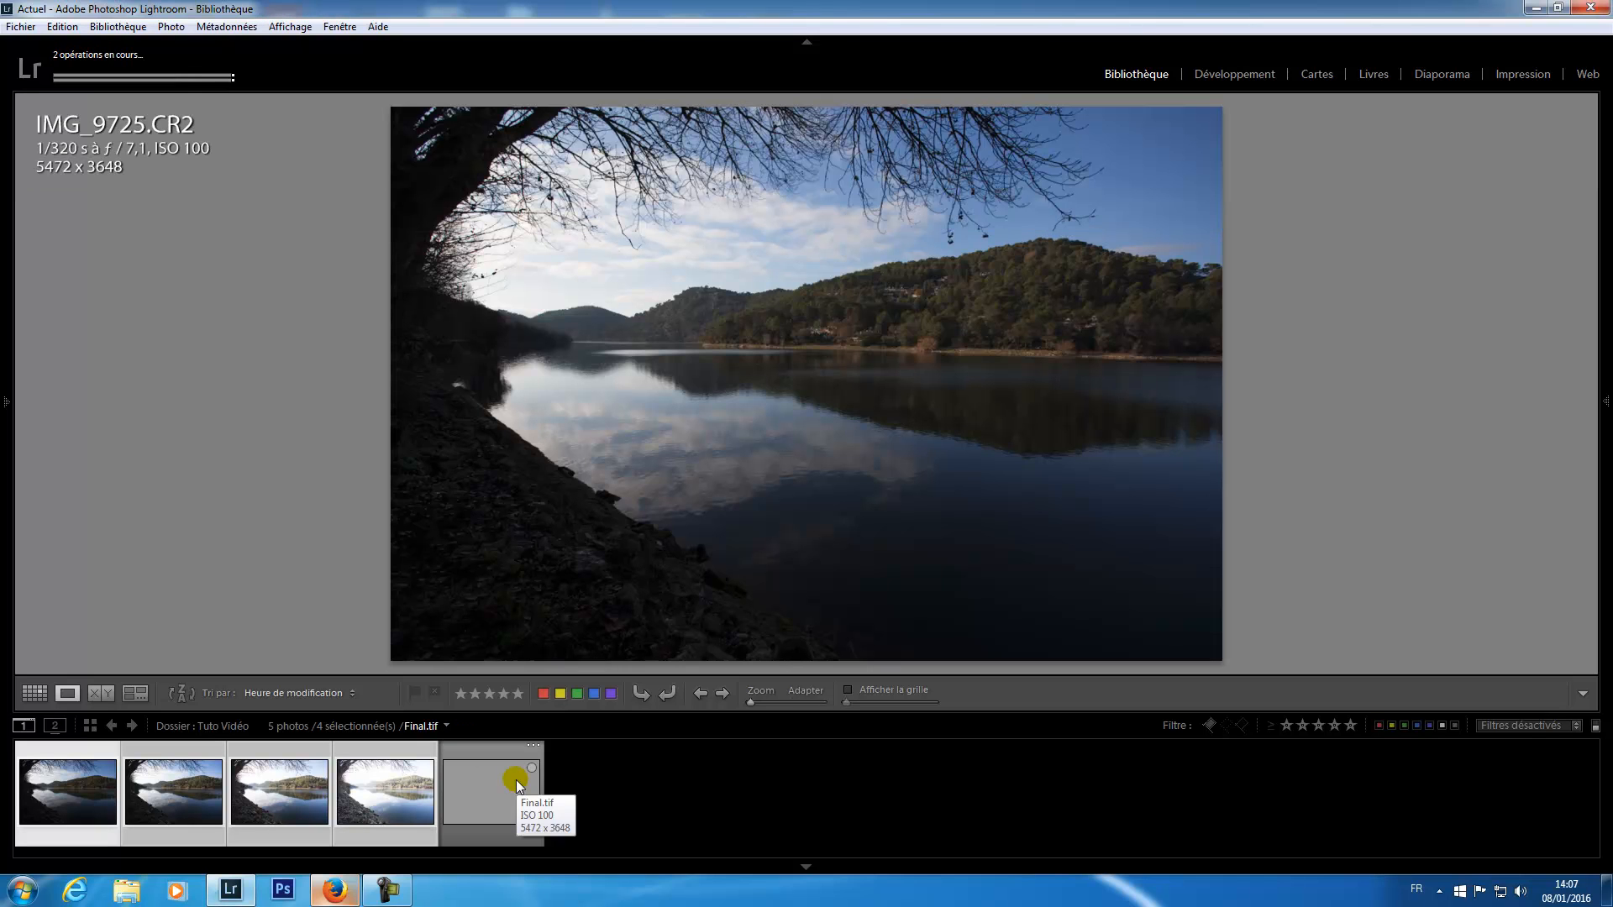
# Step: Open Final.tif in the Develop module and hide the presets panel and filmstrip to enlarge the photo
pyautogui.click(491, 837)
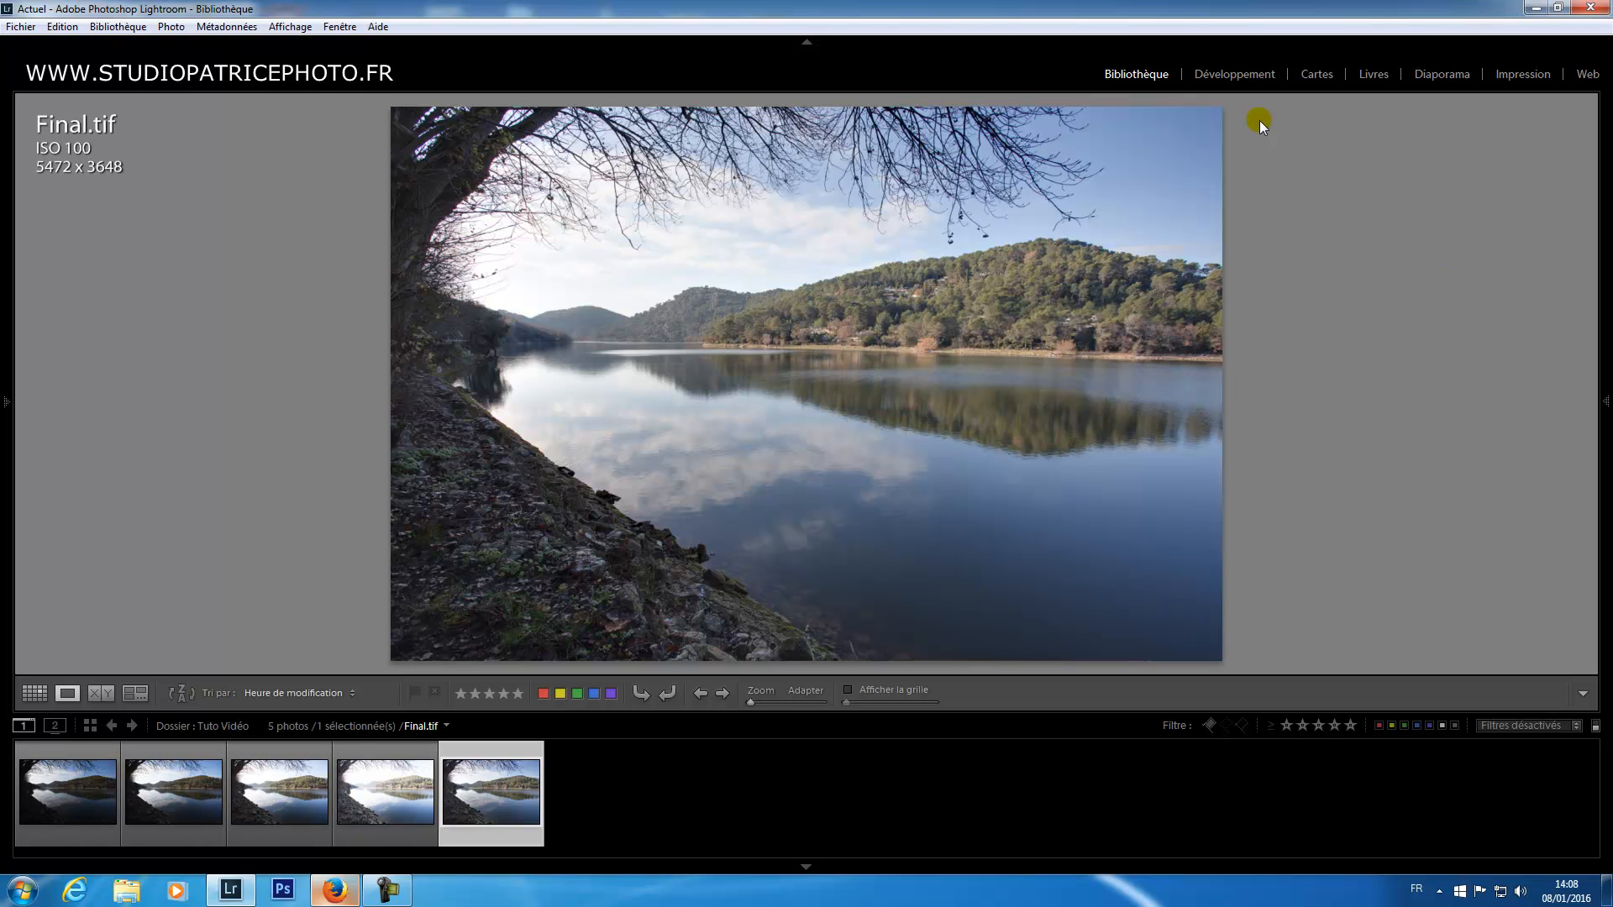
pyautogui.click(1239, 74)
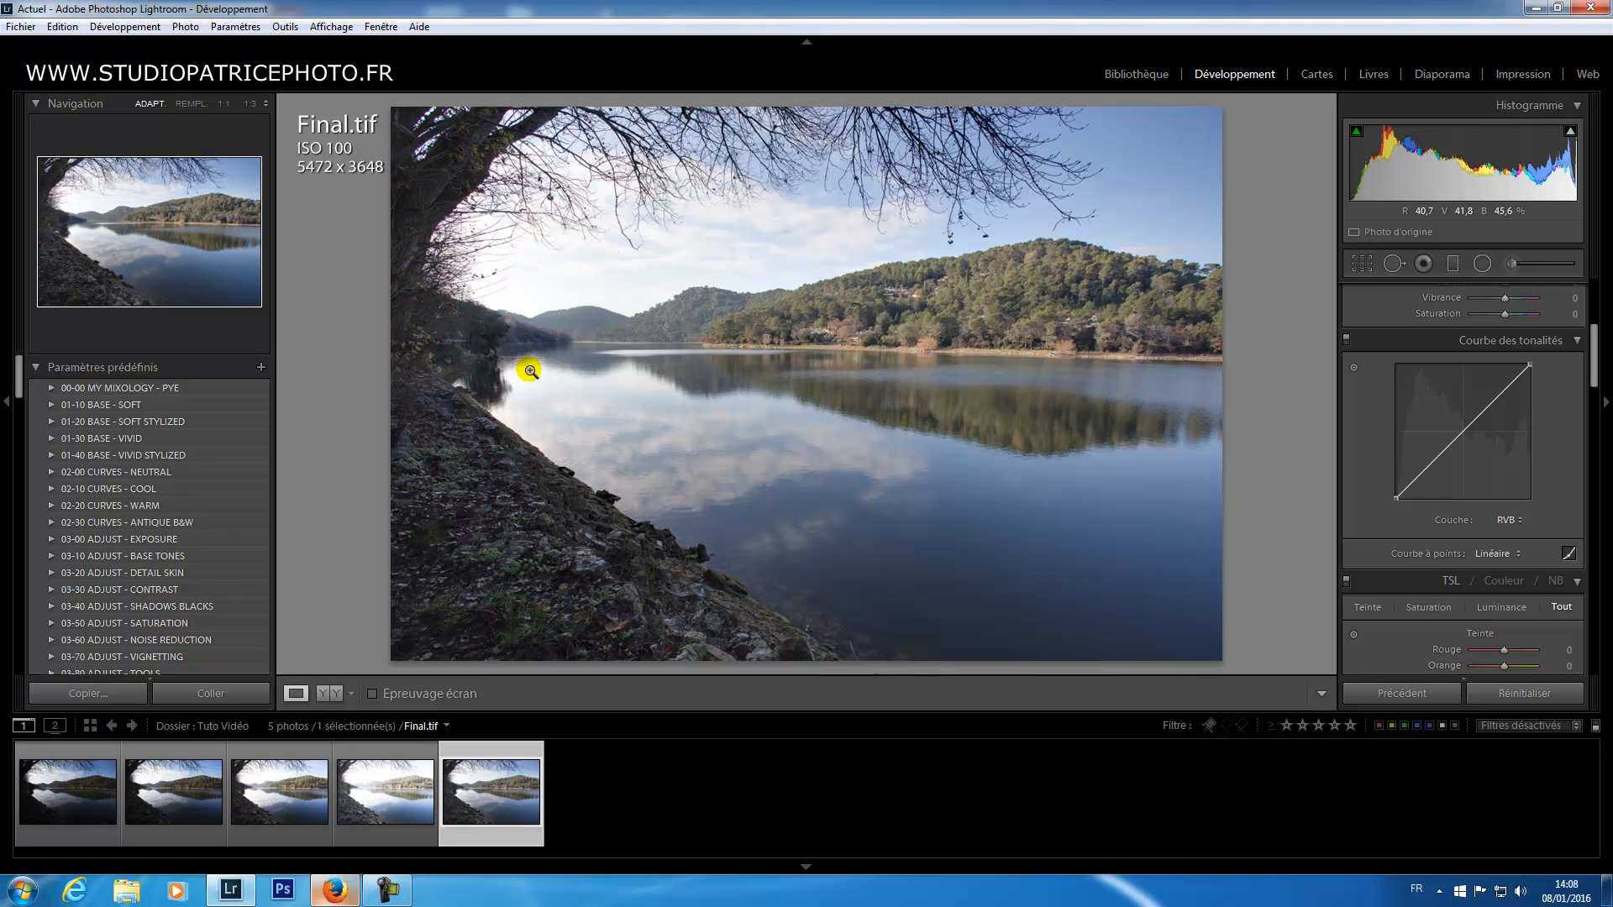
pyautogui.click(6, 404)
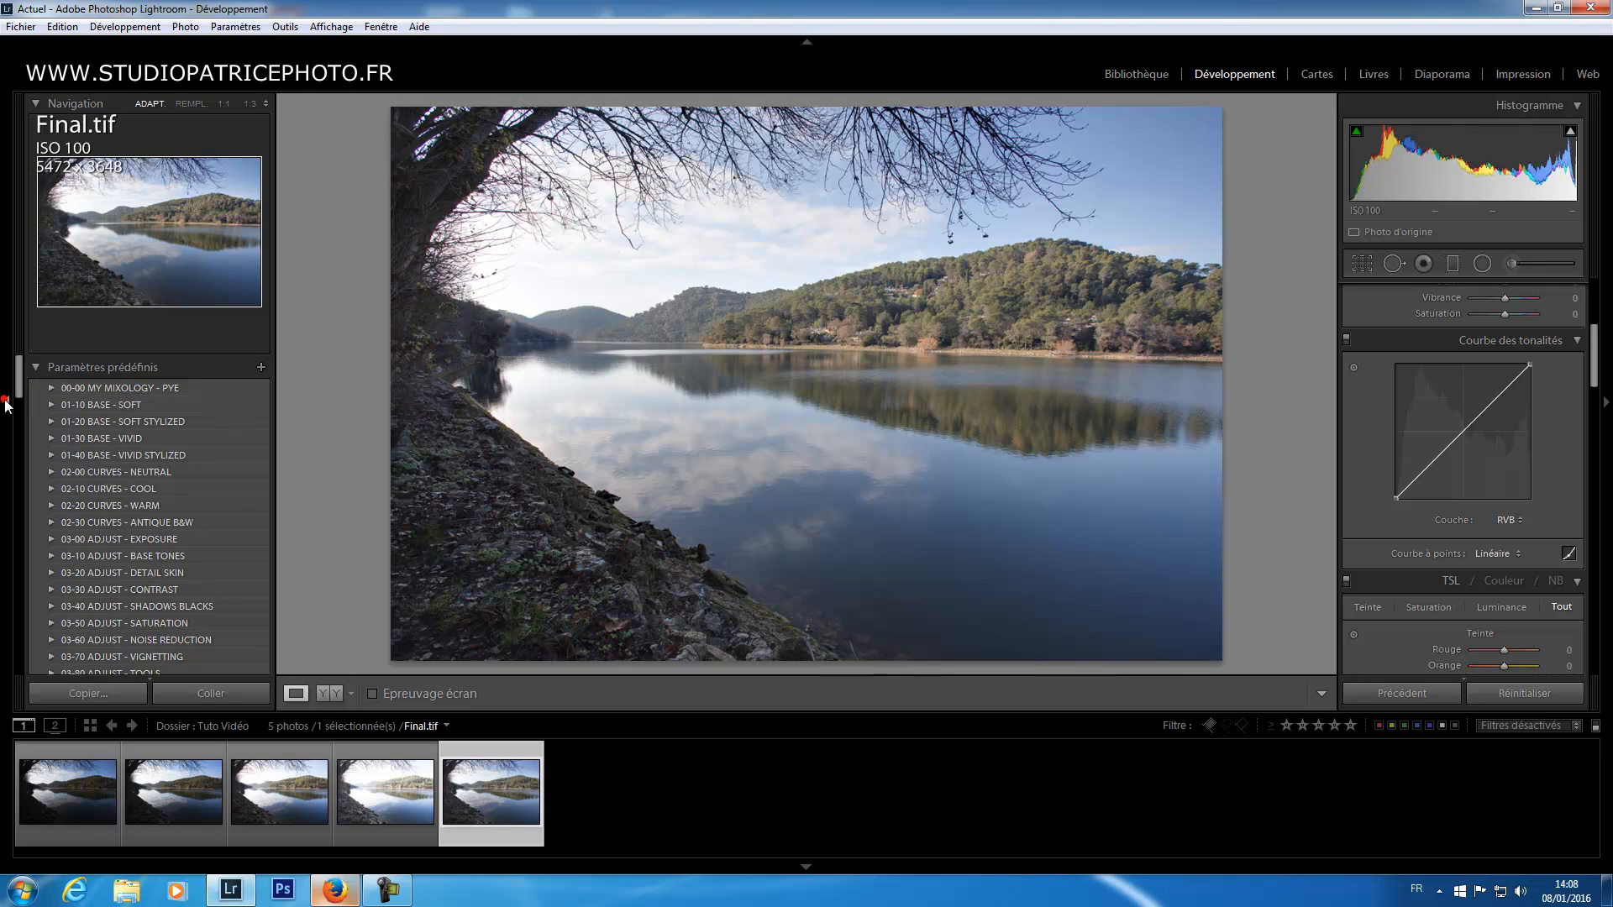
pyautogui.click(806, 867)
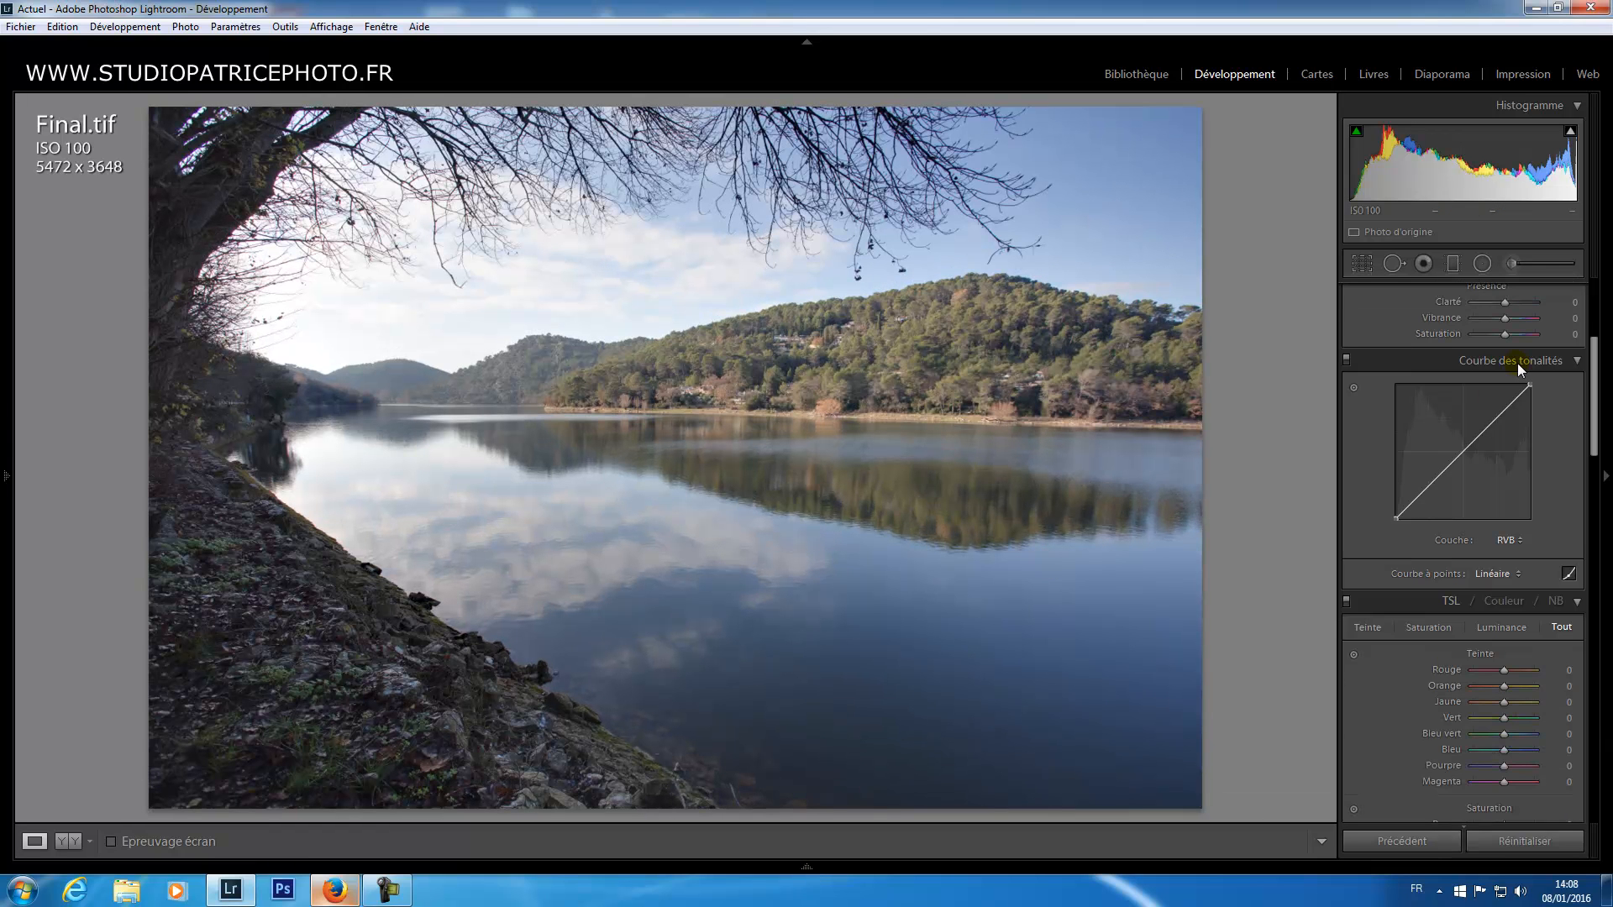
# Step: Enable the lens profile correction, chromatic aberration removal and constrained crop in the basic lens corrections
pyautogui.moveTo(1595, 347); pyautogui.dragTo(1596, 605)
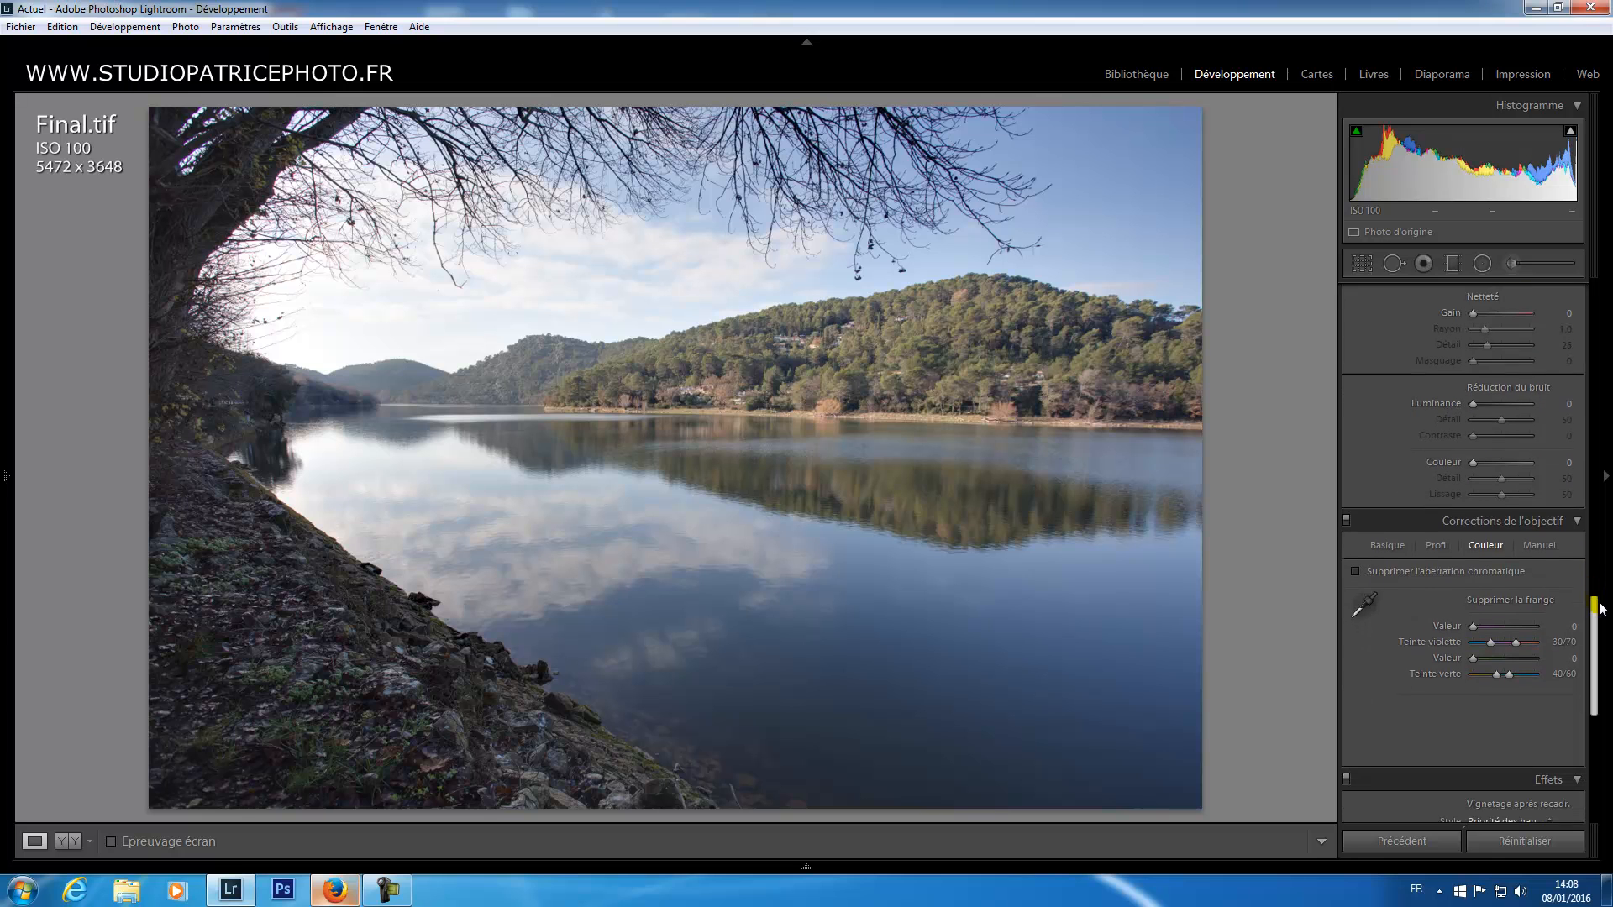
pyautogui.click(1386, 543)
pyautogui.click(1355, 567)
pyautogui.click(1355, 583)
pyautogui.click(1354, 599)
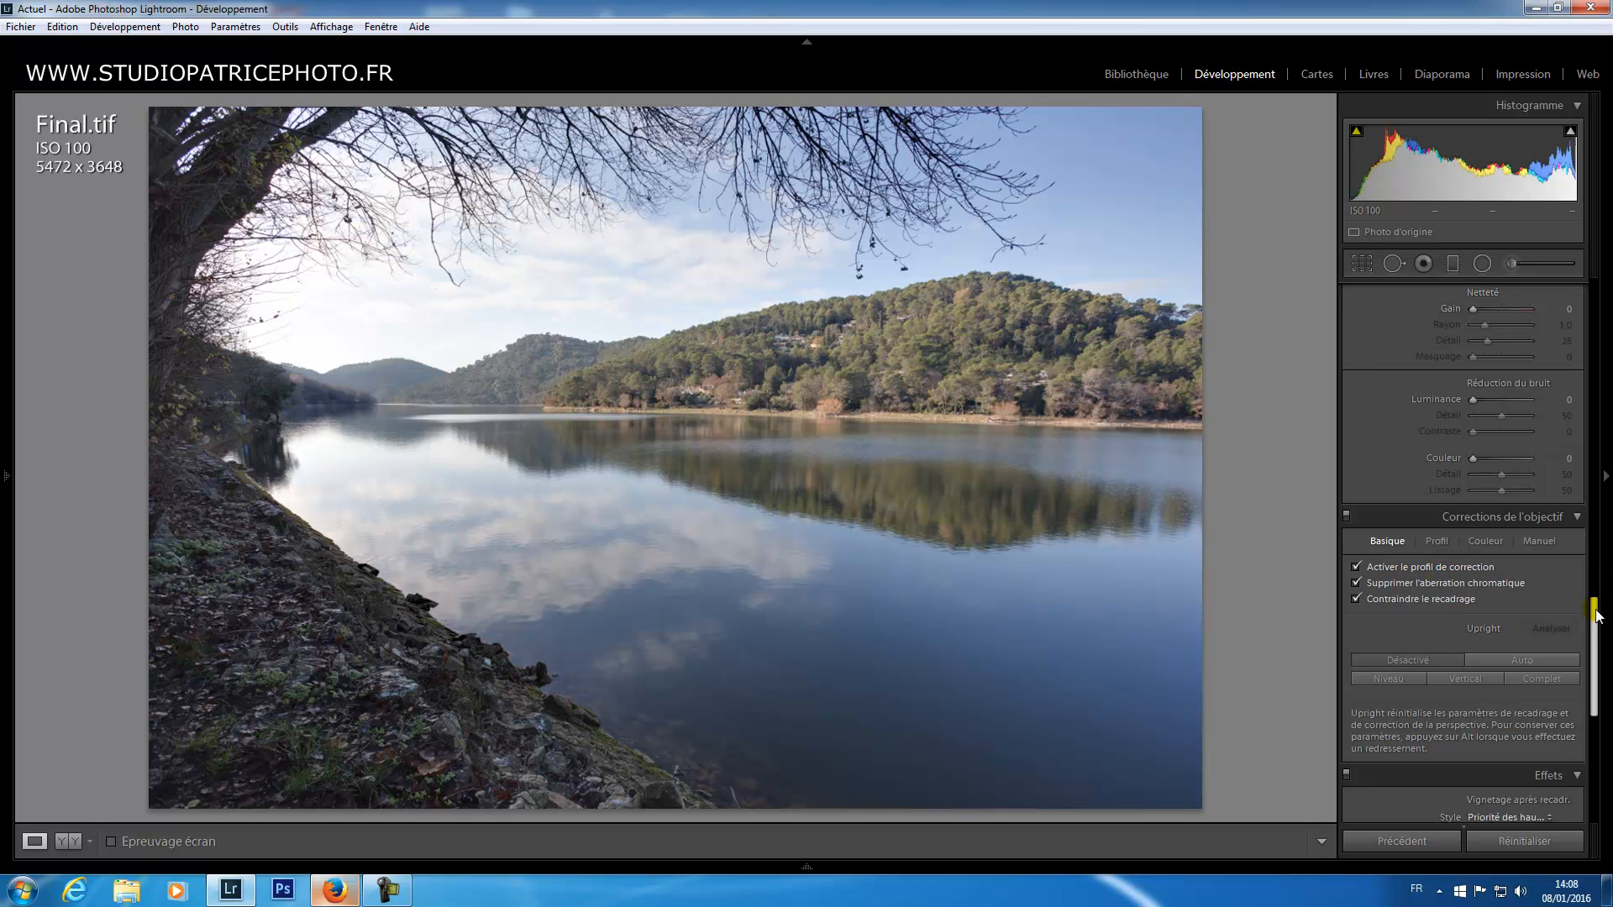
# Step: Set the highlights to -100 and shadows to +71, and auto-adjust the whites to +35 and blacks to -11
pyautogui.scroll(5, 1594, 628)
pyautogui.scroll(5, 1593, 628)
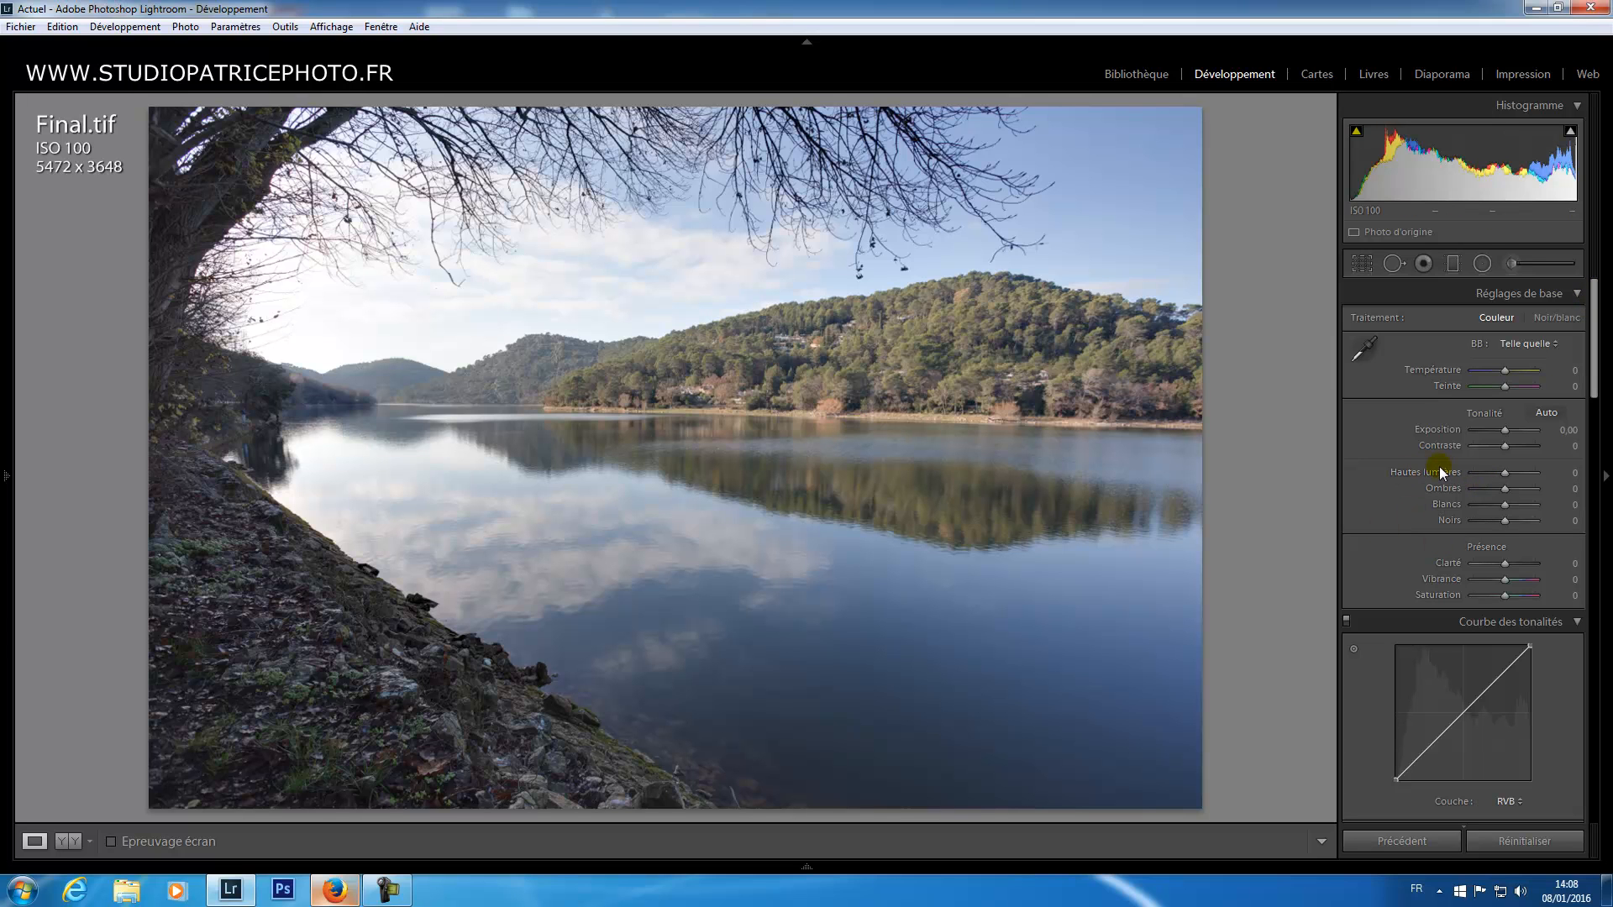
pyautogui.moveTo(1504, 477); pyautogui.dragTo(1471, 476)
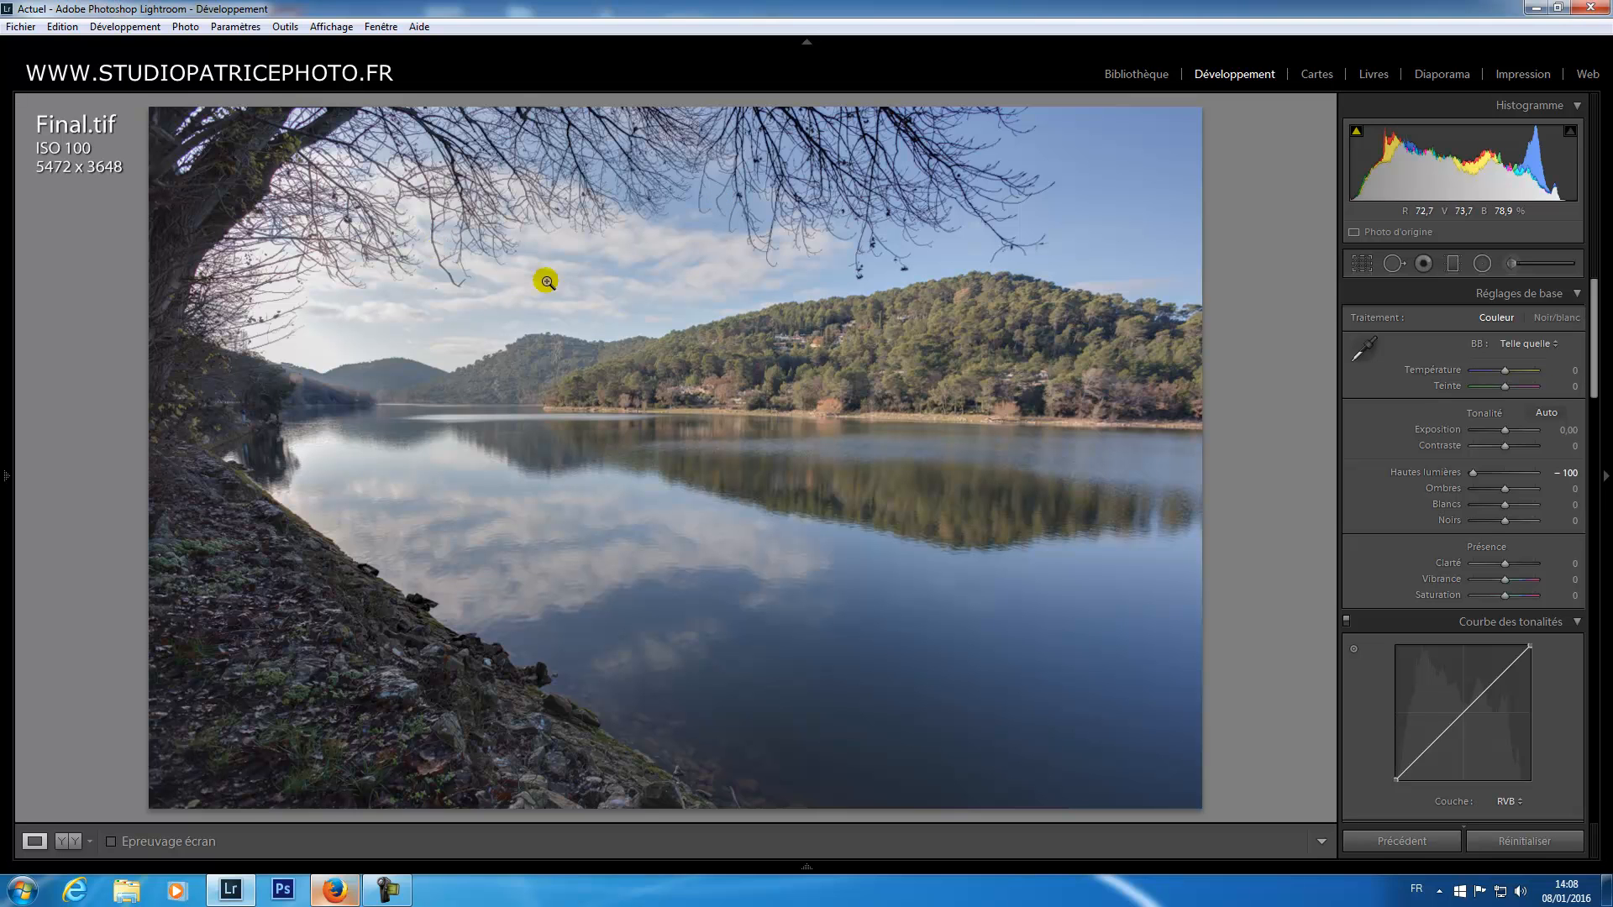
pyautogui.moveTo(1504, 493); pyautogui.dragTo(1530, 493)
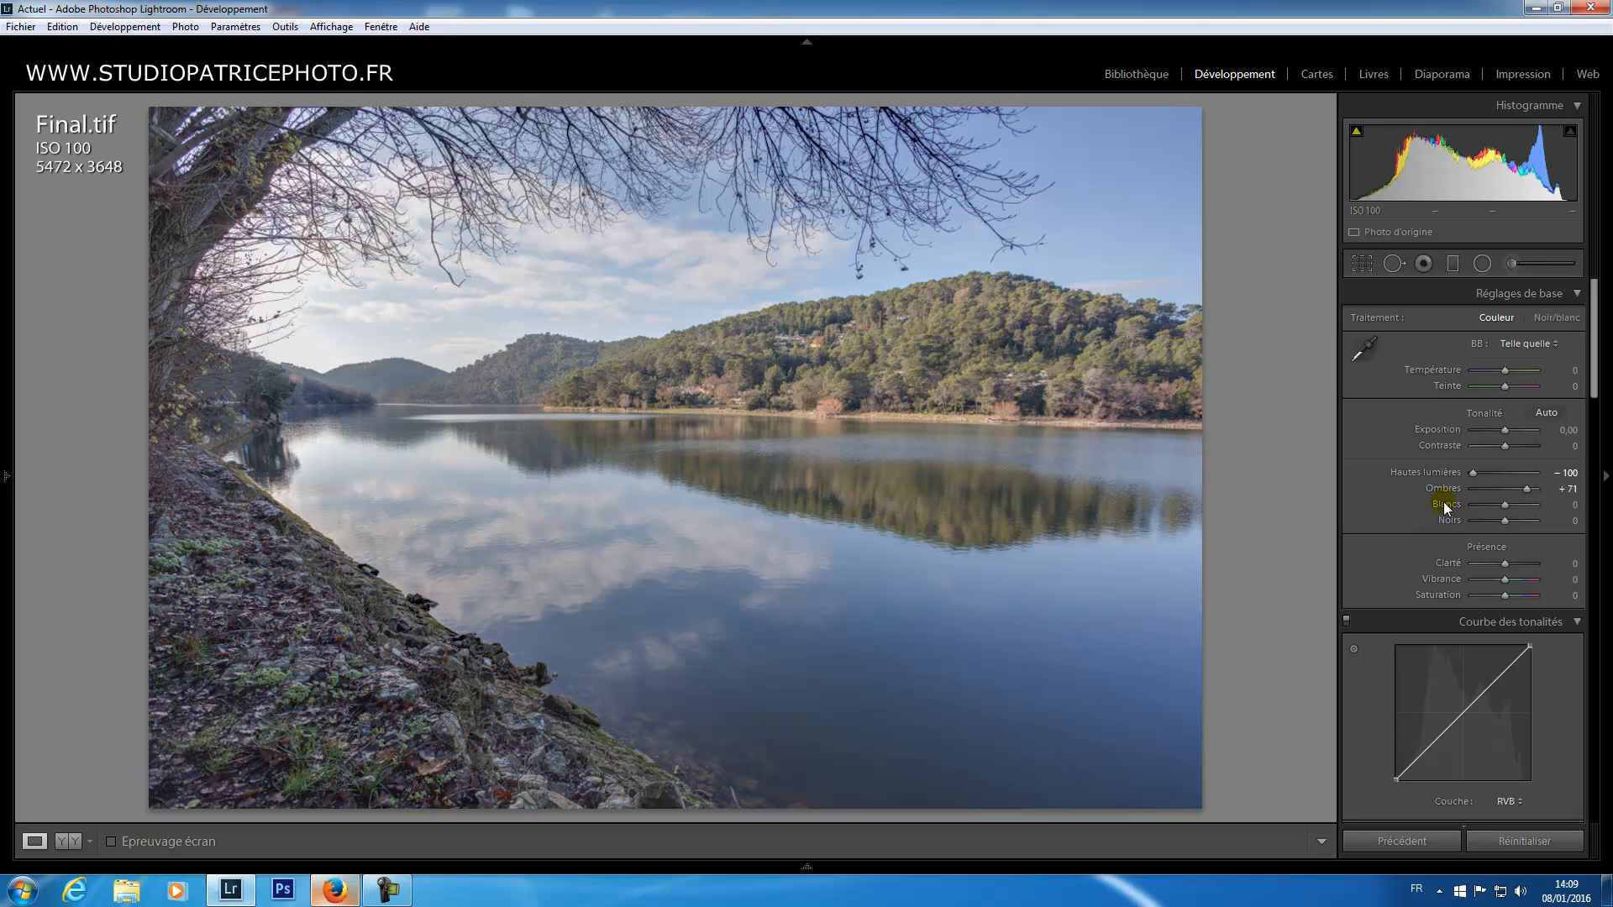
pyautogui.press('shift')
pyautogui.keyDown('shift'); pyautogui.doubleClick(1446, 505); pyautogui.keyUp('shift')
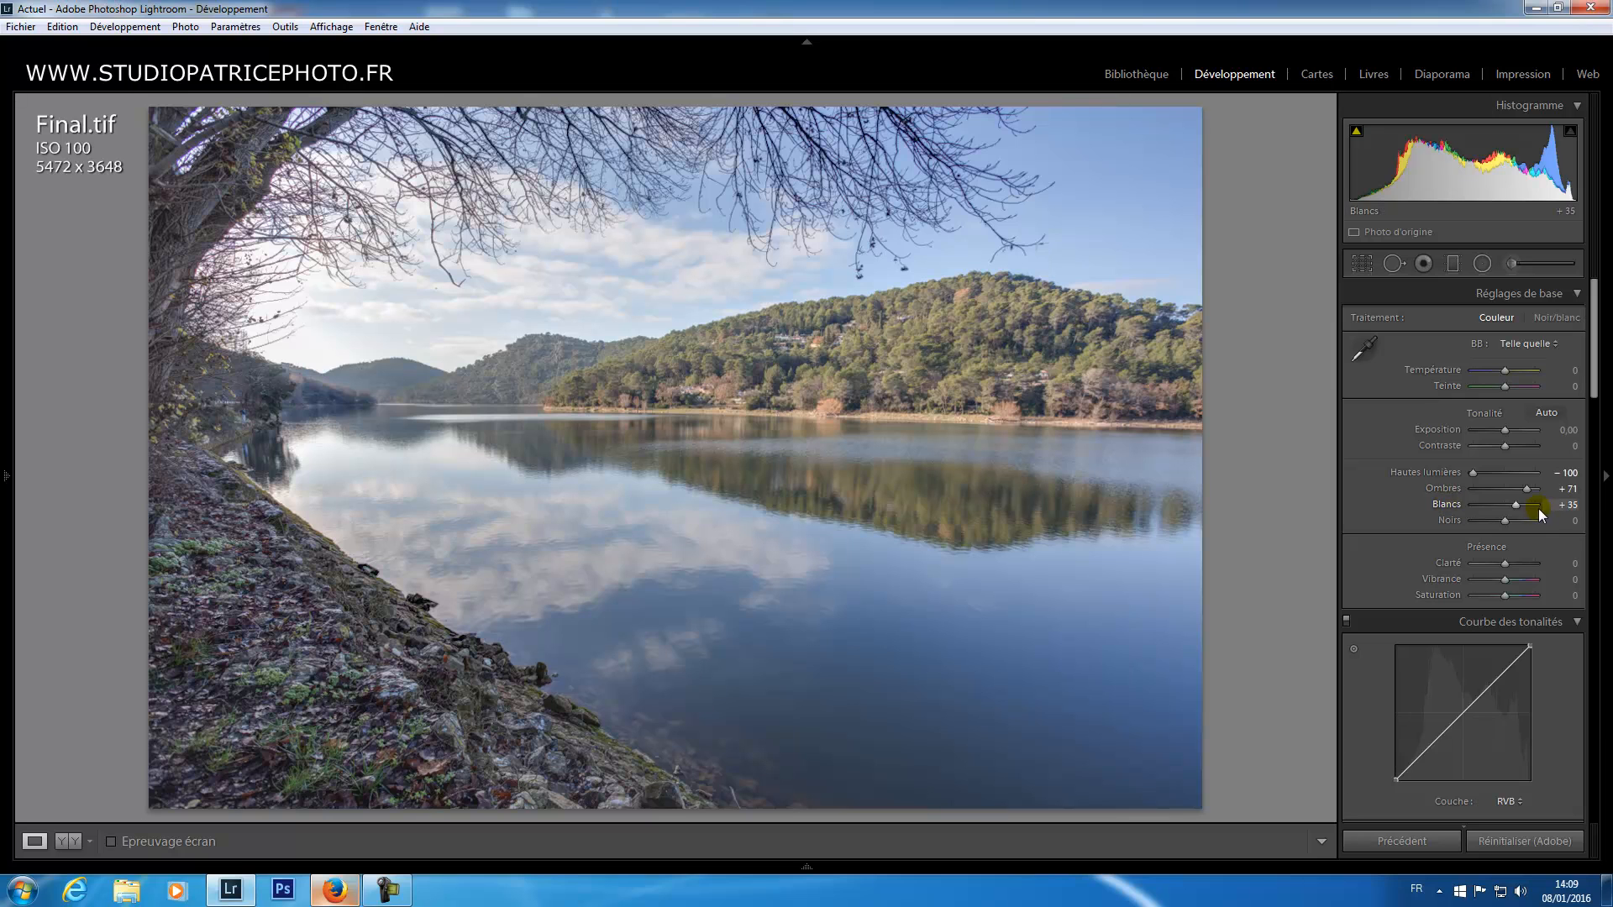
pyautogui.keyDown('shift'); pyautogui.doubleClick(1448, 521); pyautogui.keyUp('shift')
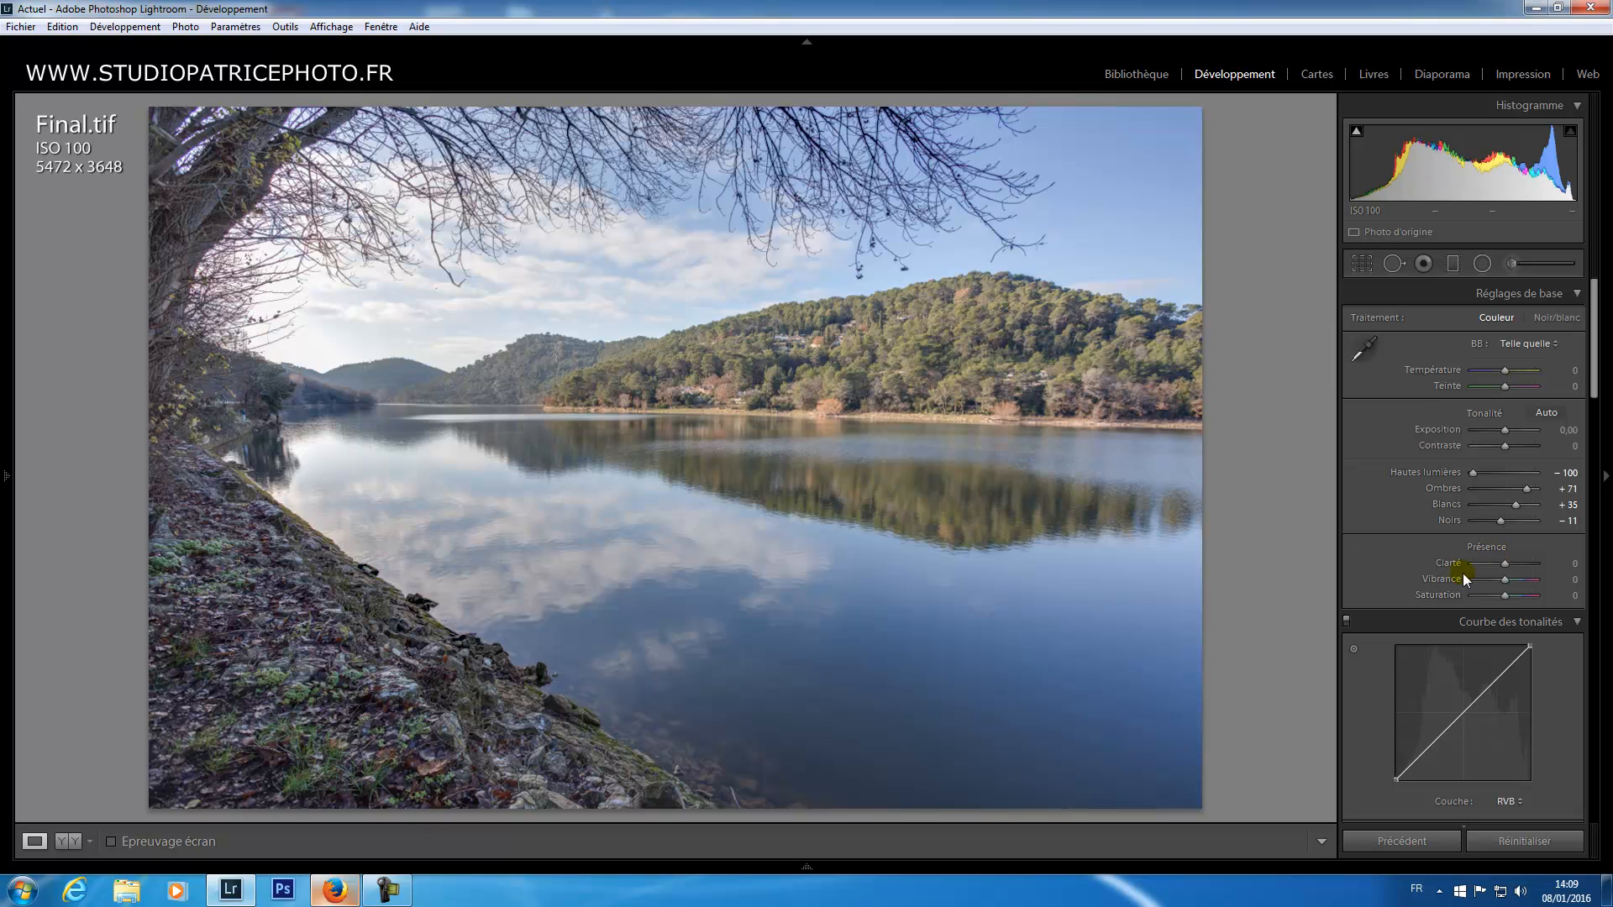
# Step: Set the photo's clarity to +25, vibrance to +55 and saturation to +15
pyautogui.moveTo(1504, 563); pyautogui.dragTo(1521, 580)
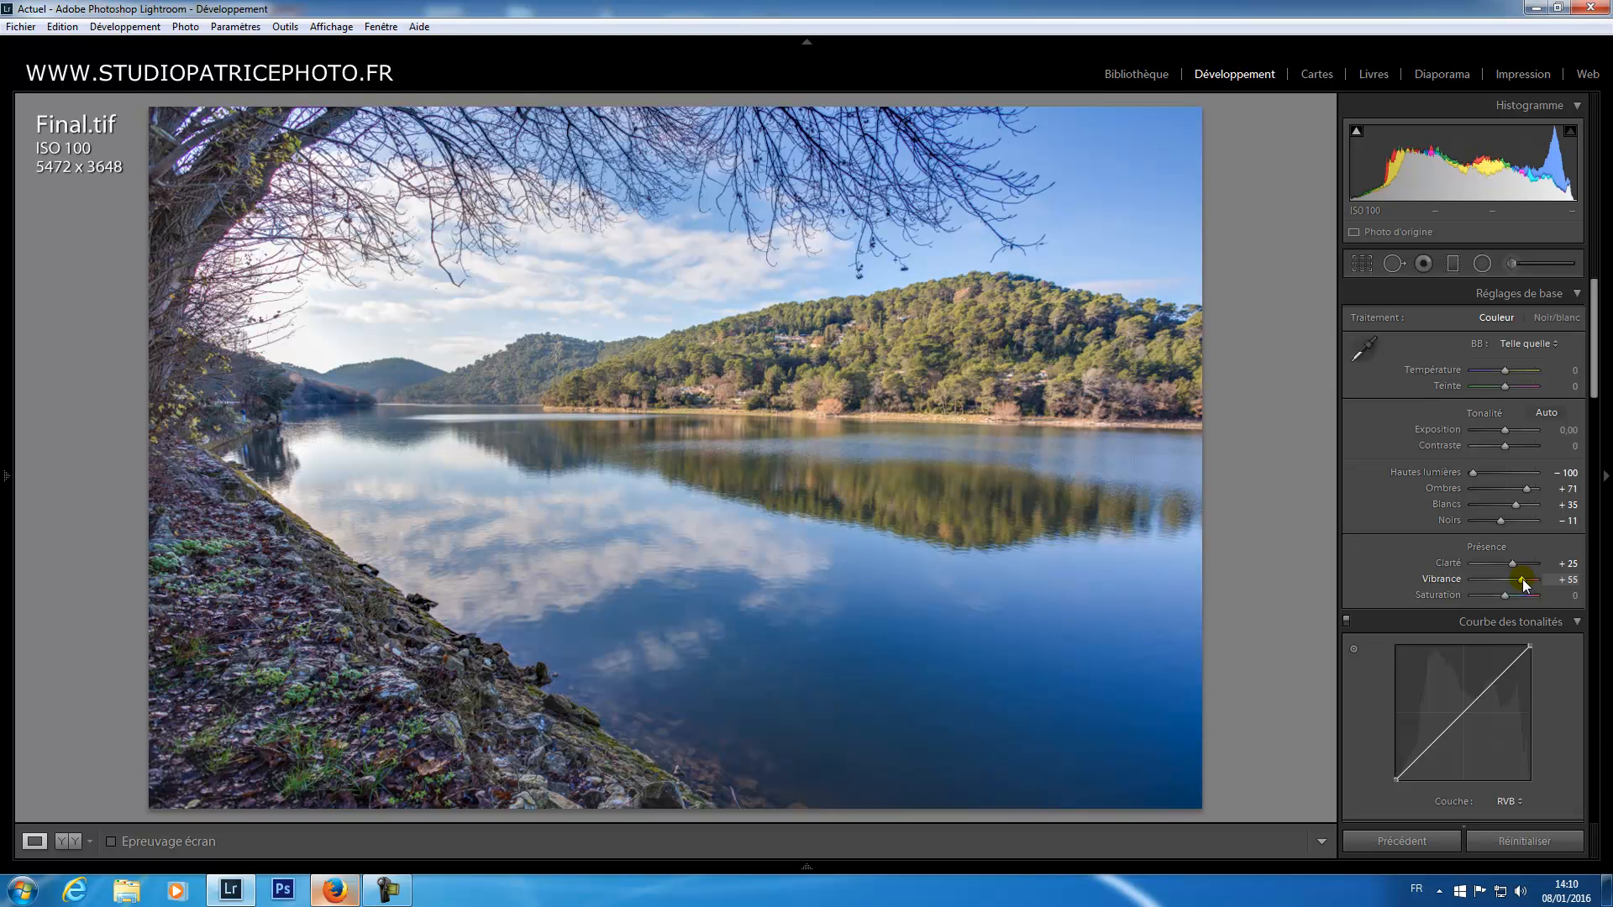
pyautogui.moveTo(1505, 597); pyautogui.dragTo(1510, 596)
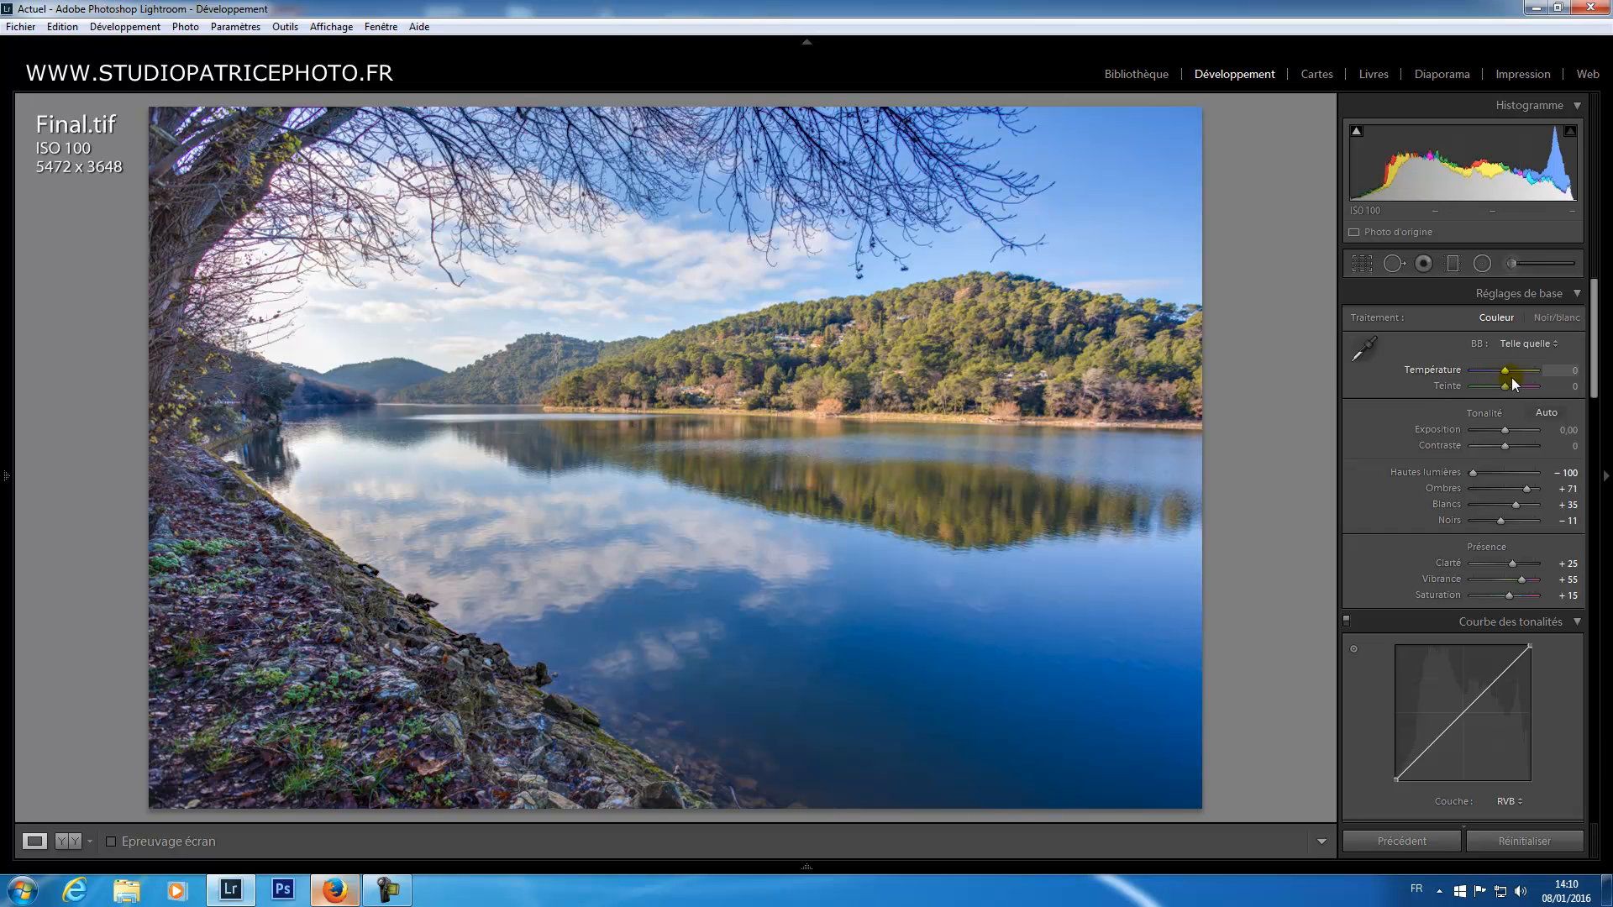
# Step: Set the sharpening amount to 64 and check the wooded shoreline at full magnification
pyautogui.moveTo(1594, 308); pyautogui.dragTo(1608, 592)
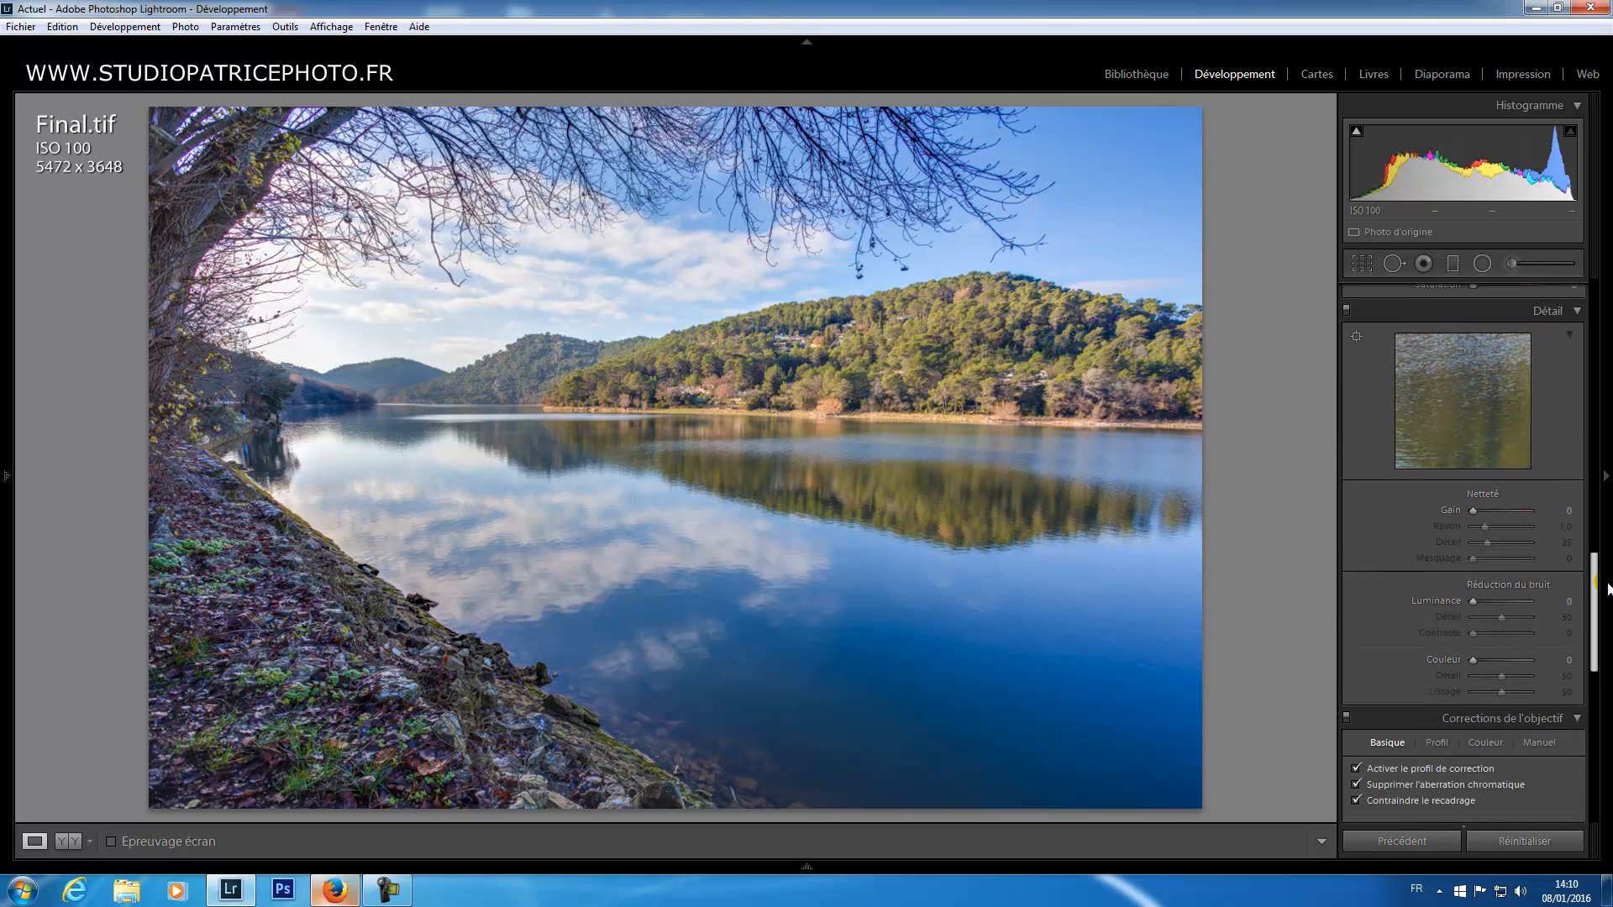
pyautogui.moveTo(1475, 512); pyautogui.dragTo(1499, 514)
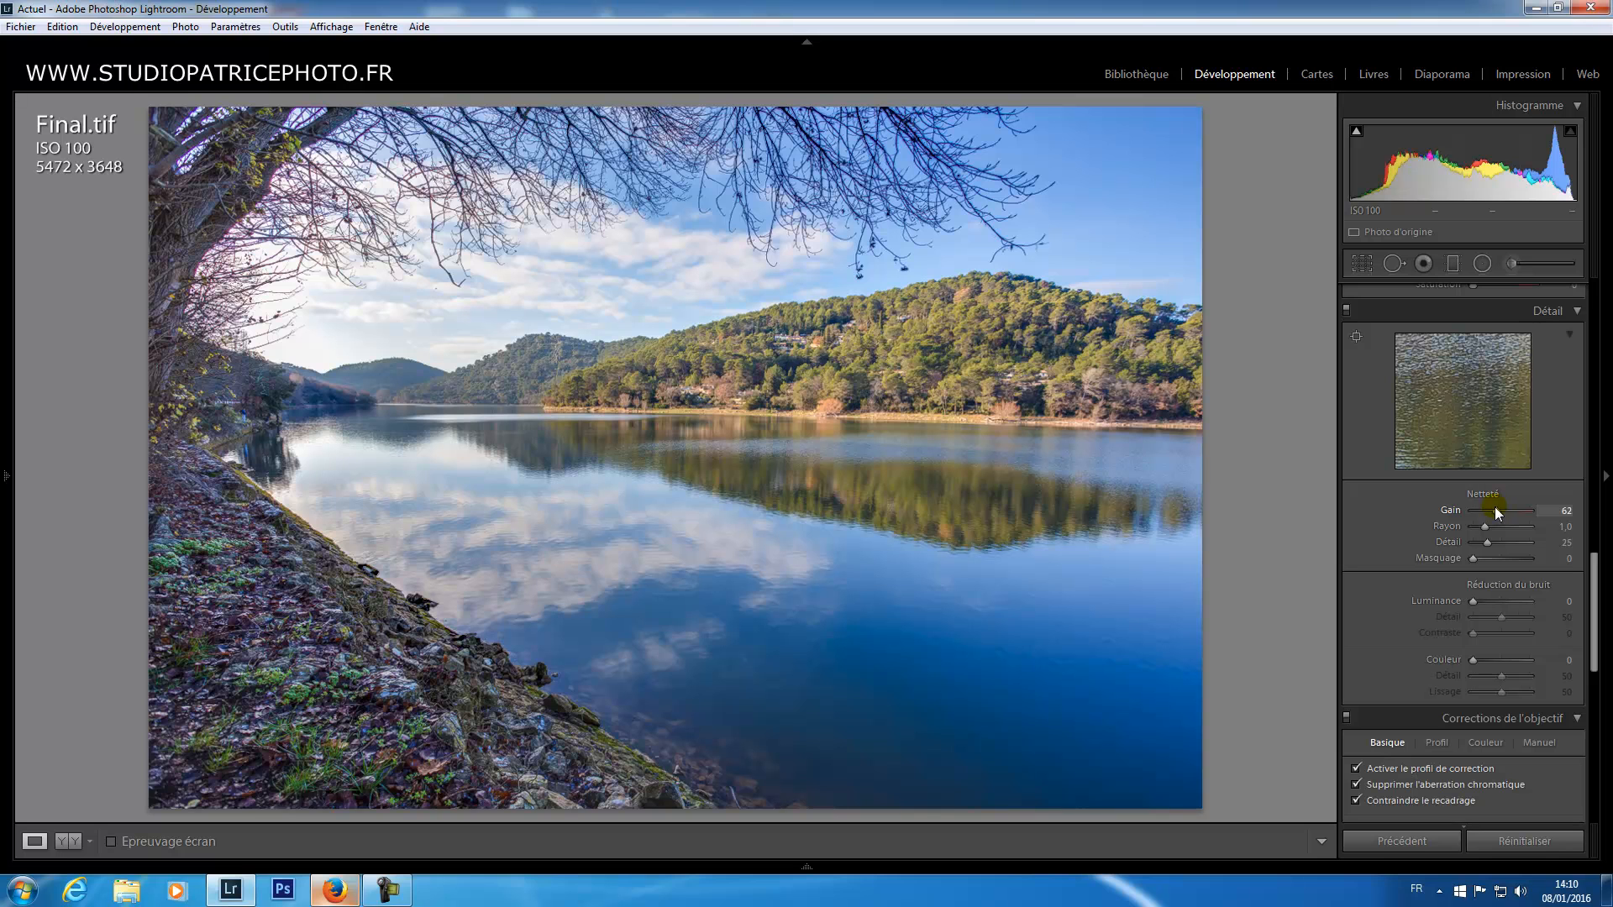
pyautogui.moveTo(1500, 513); pyautogui.dragTo(1496, 510)
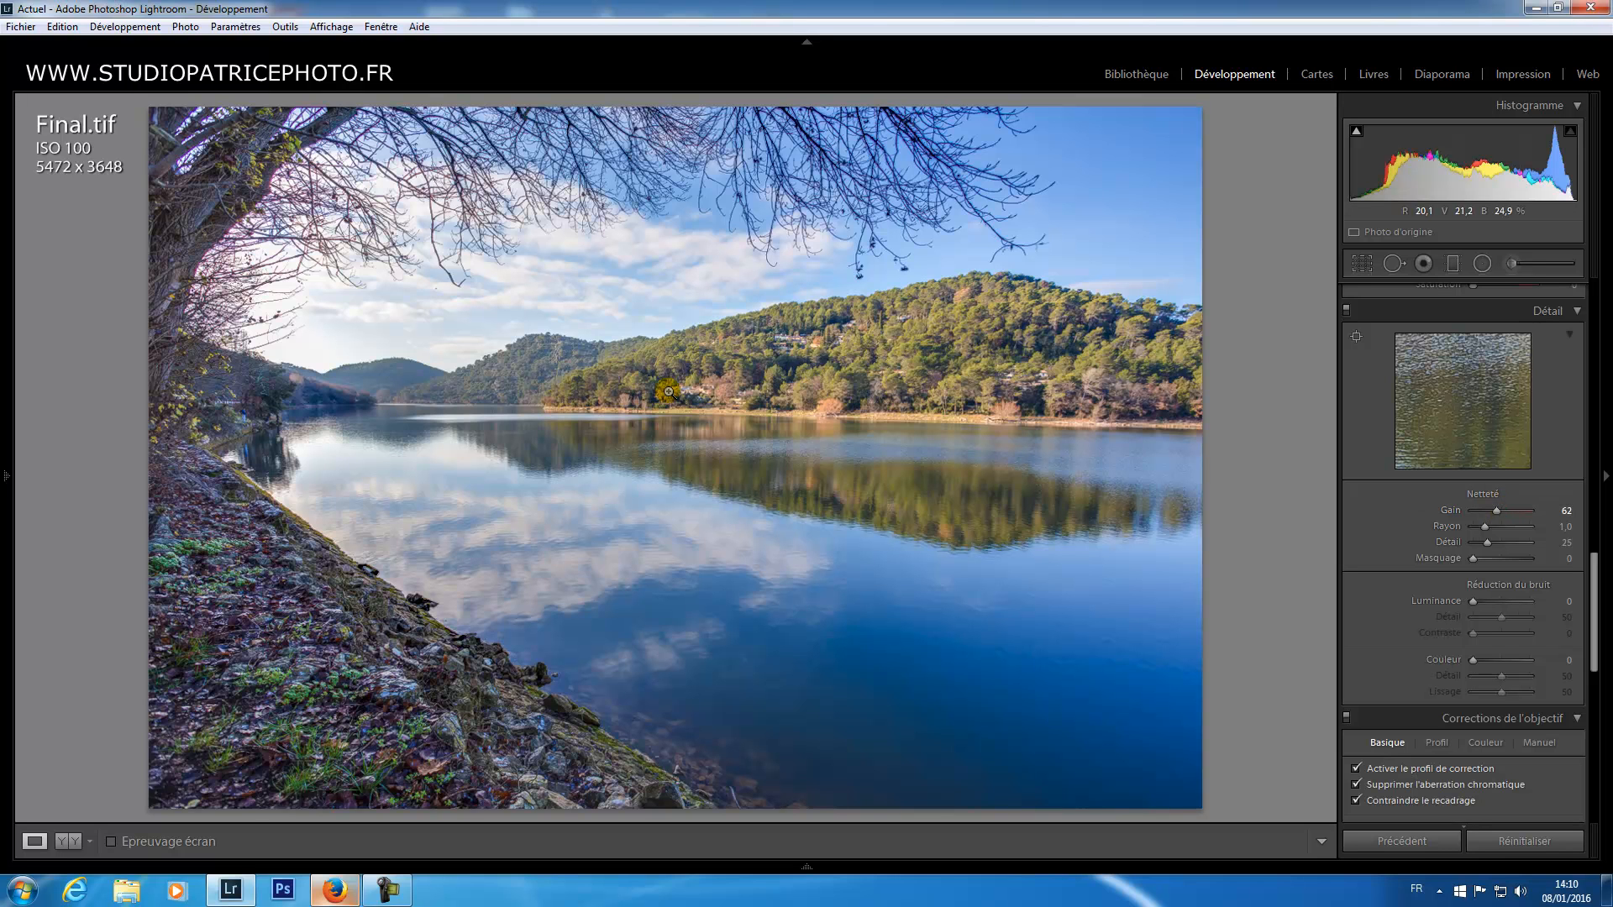
pyautogui.click(624, 396)
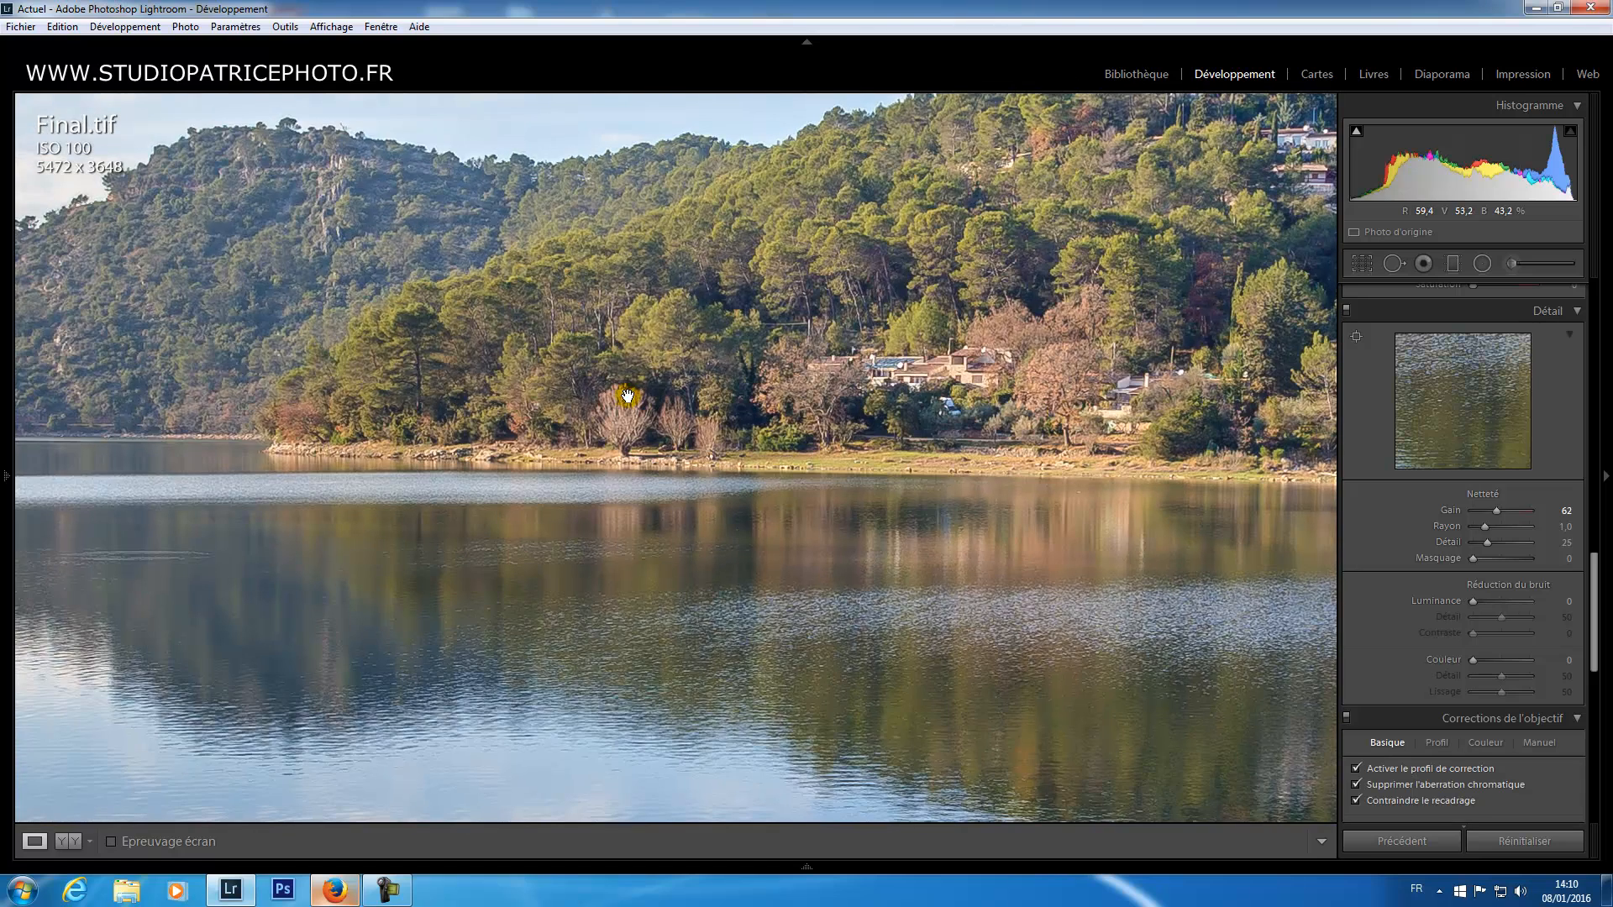
pyautogui.click(1062, 368)
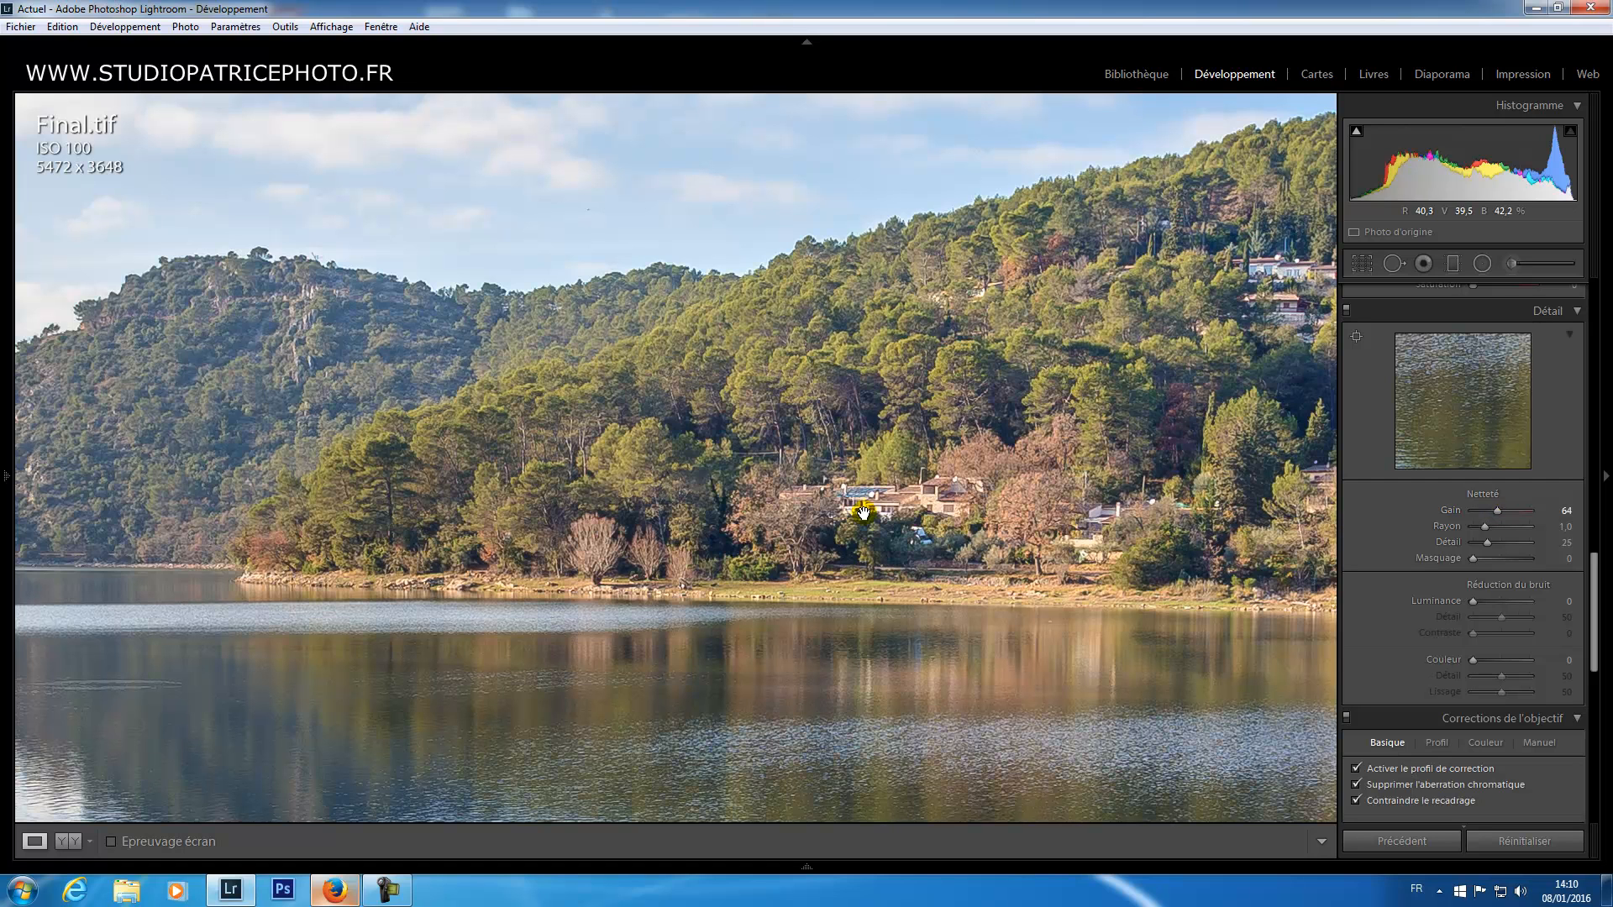
pyautogui.click(804, 569)
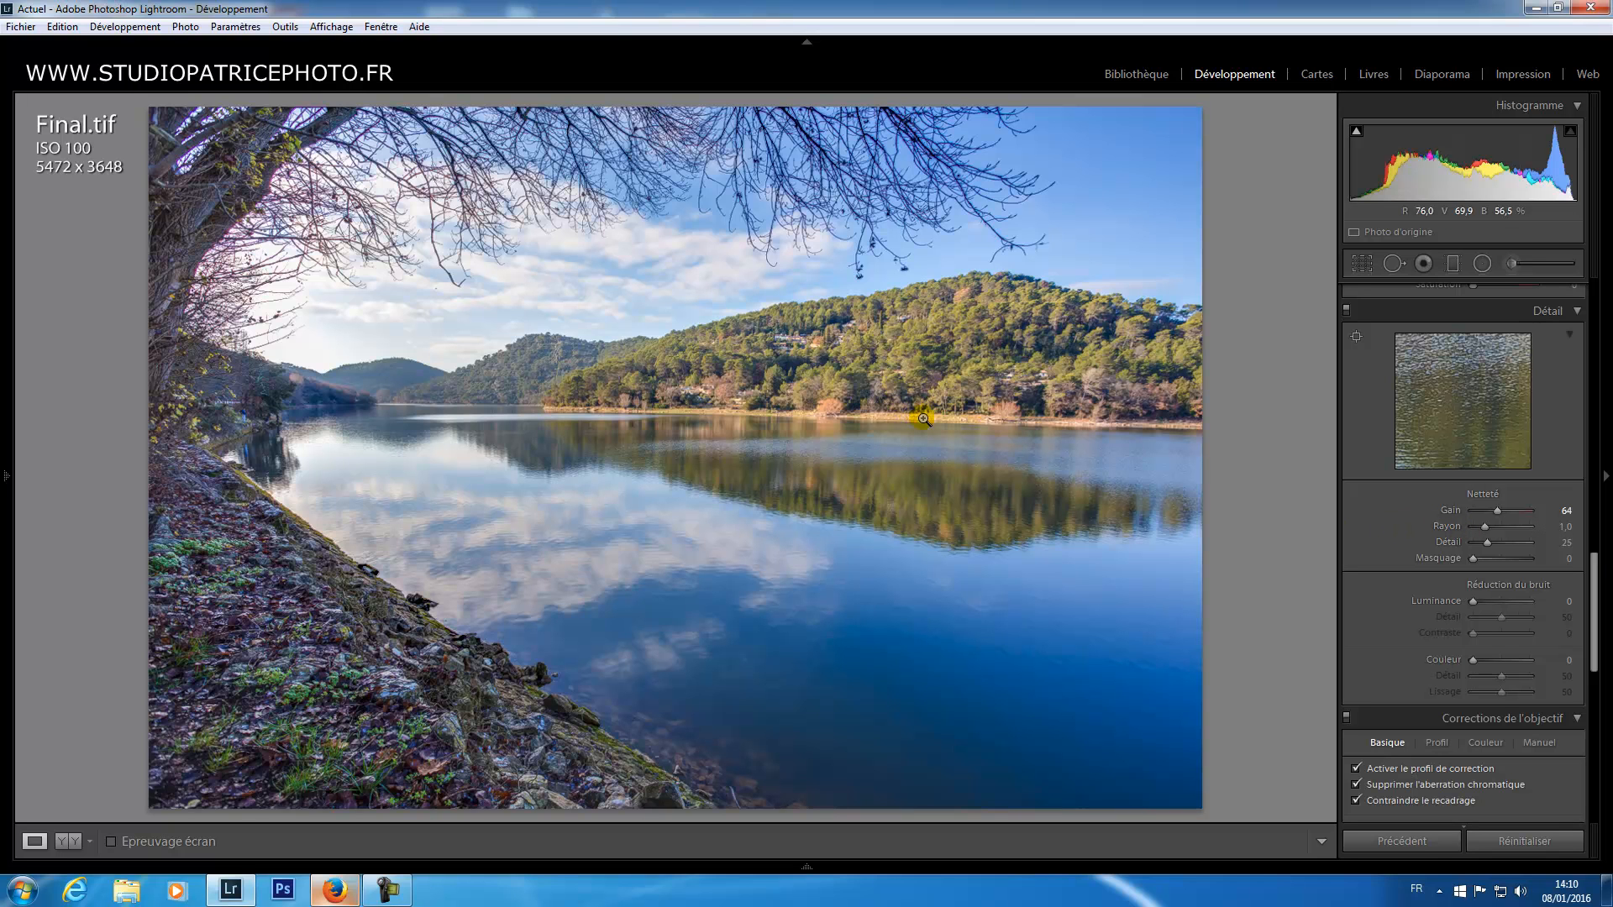
# Step: Crop the photo to a 16 x 9 aspect ratio, keeping the full sky and trimming the lower edge
pyautogui.moveTo(1595, 615); pyautogui.dragTo(1610, 339)
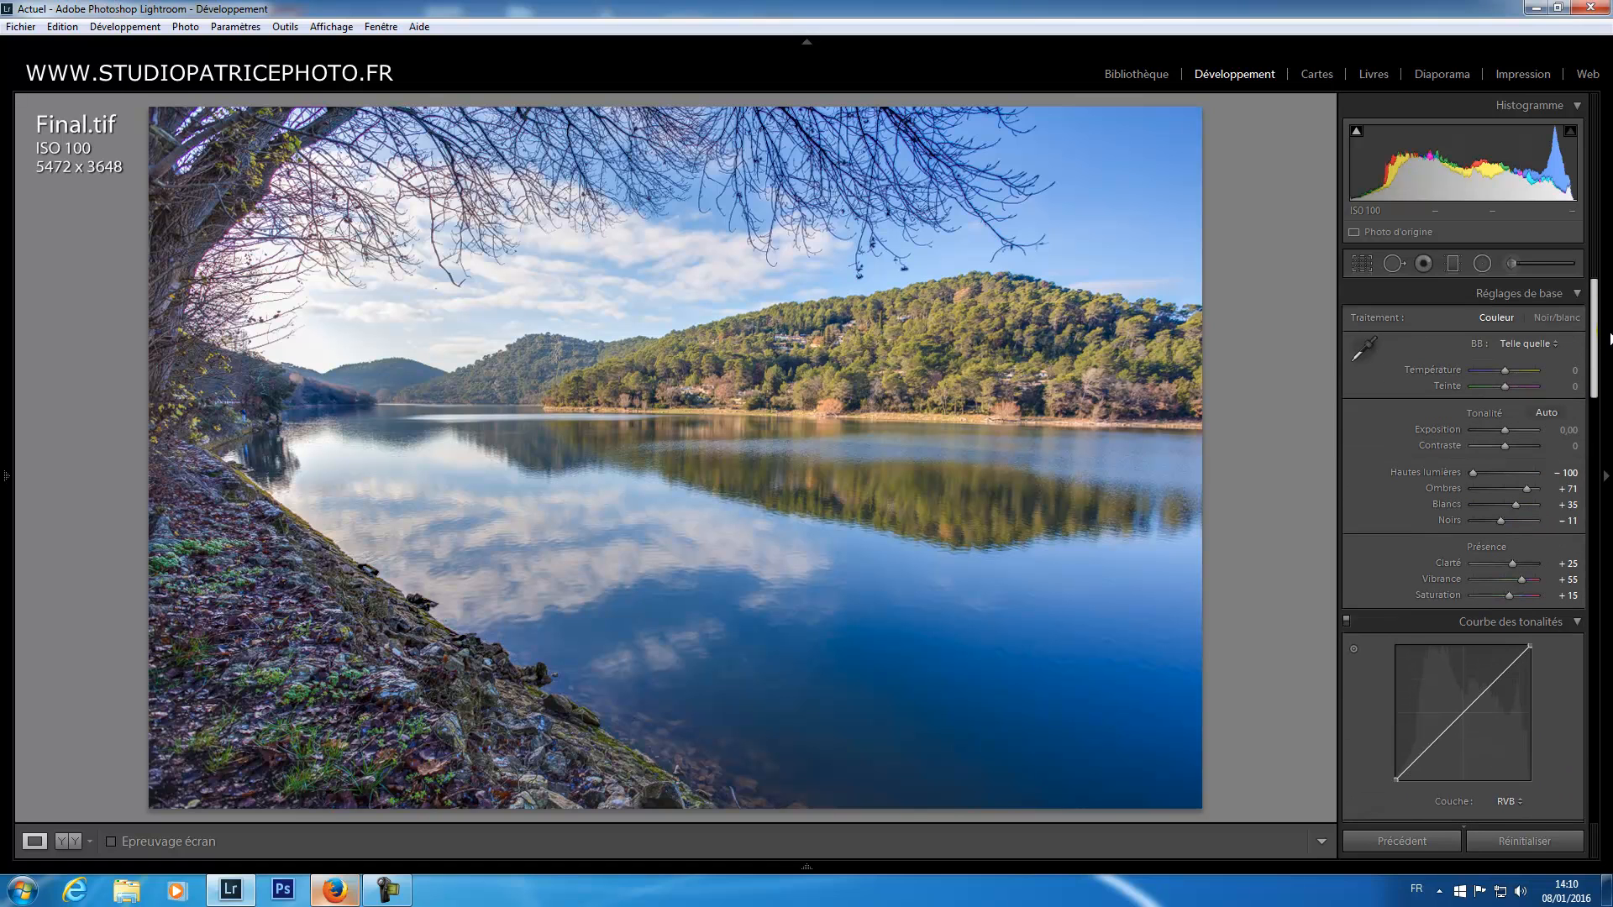
pyautogui.click(1363, 265)
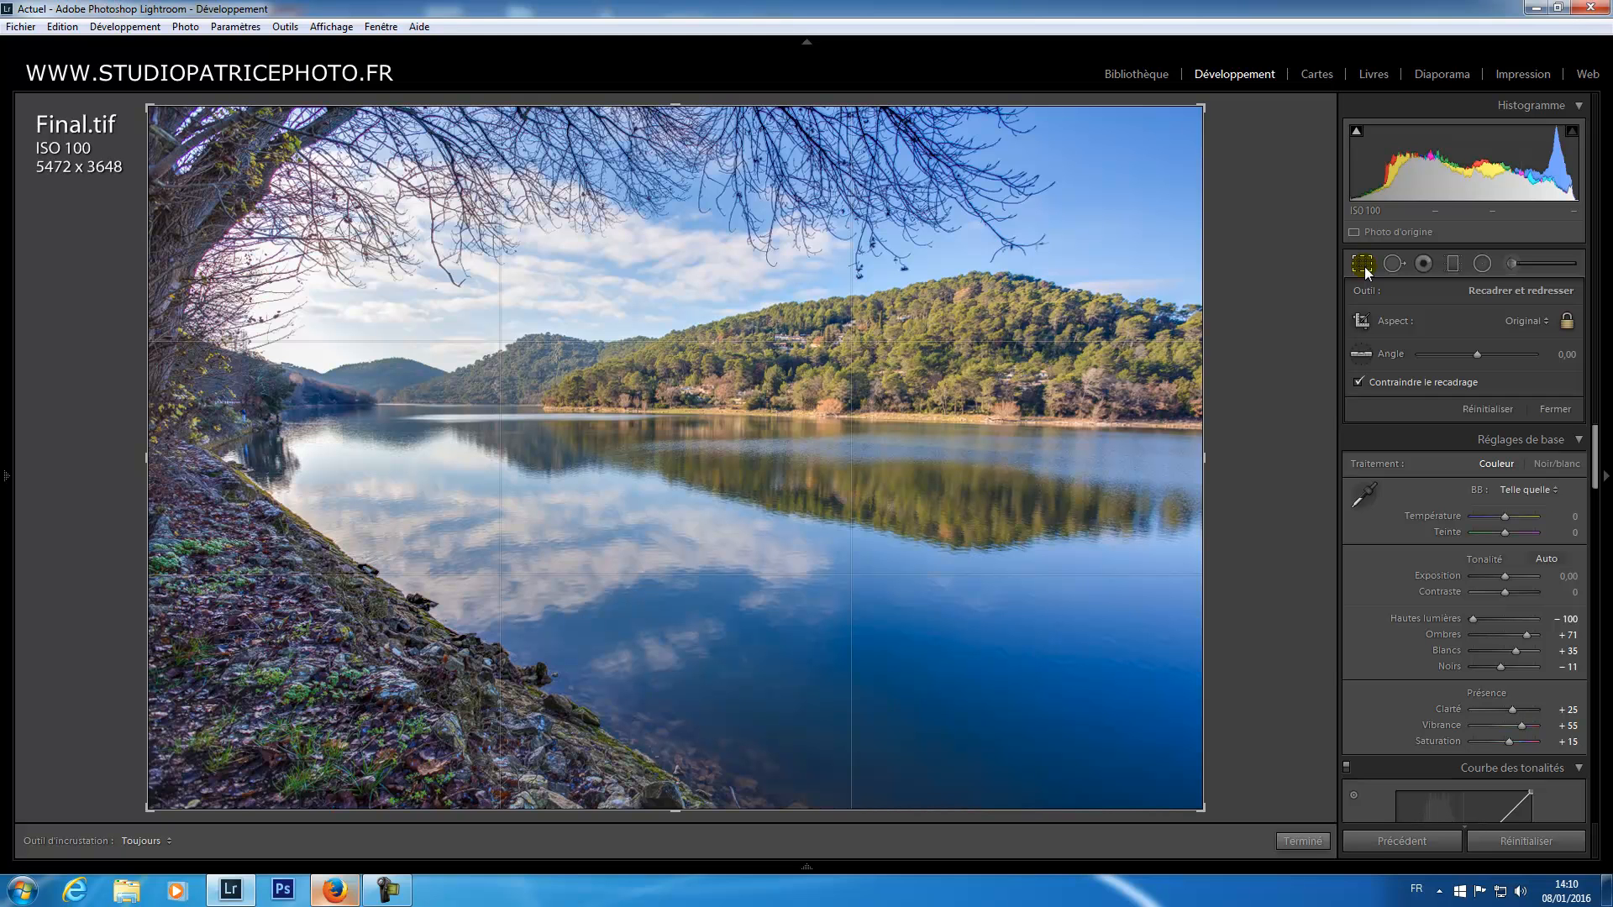
pyautogui.click(1545, 321)
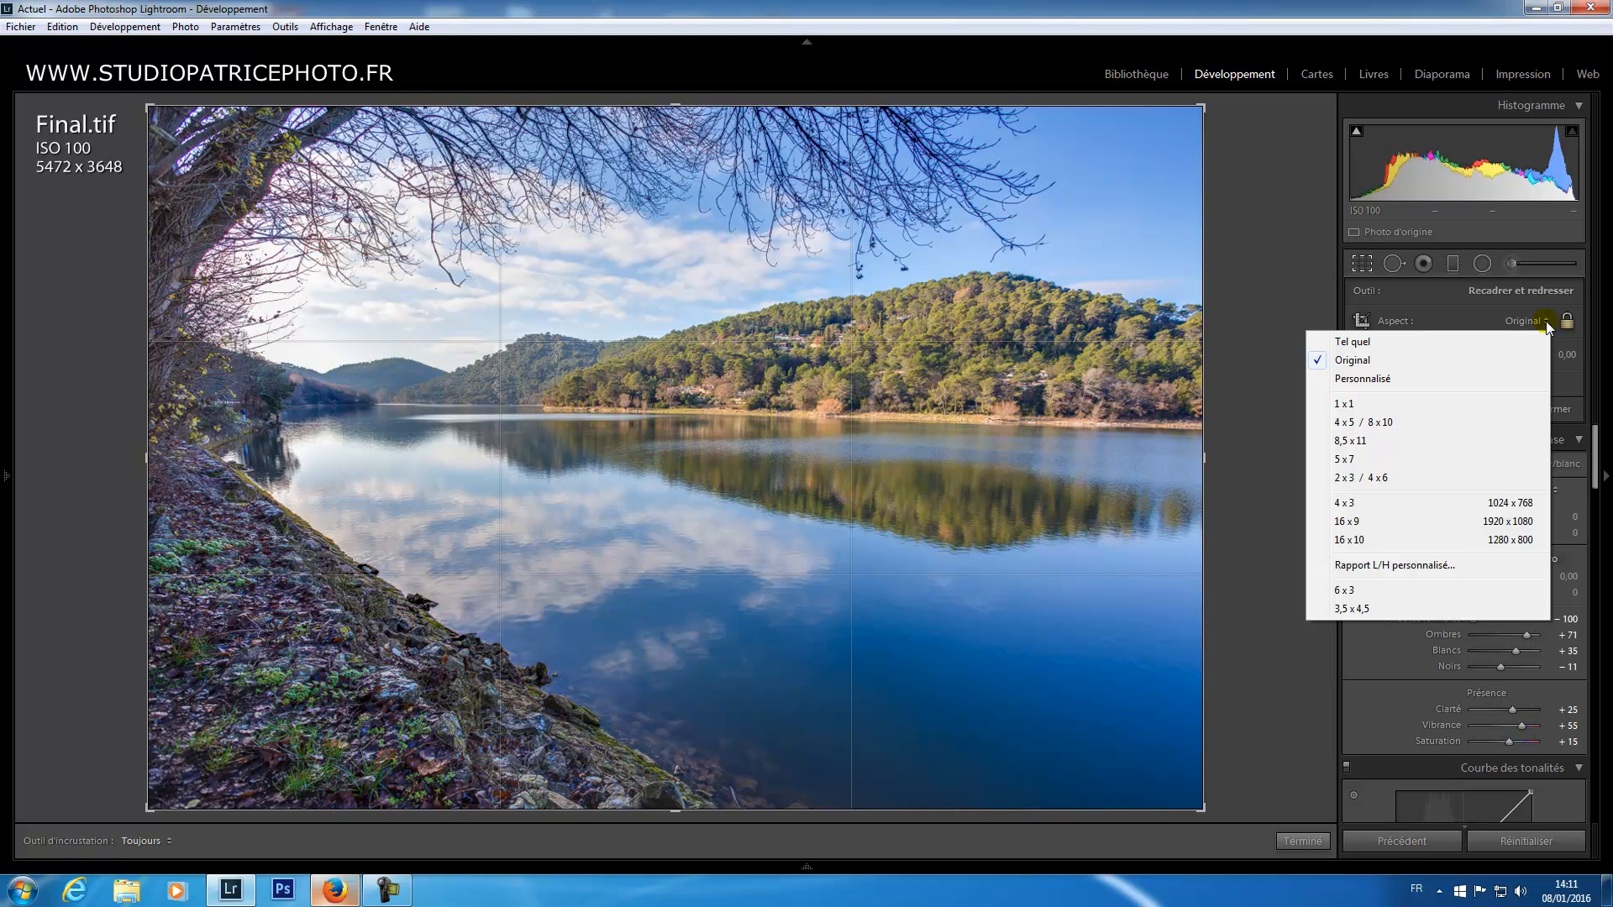
pyautogui.click(1373, 522)
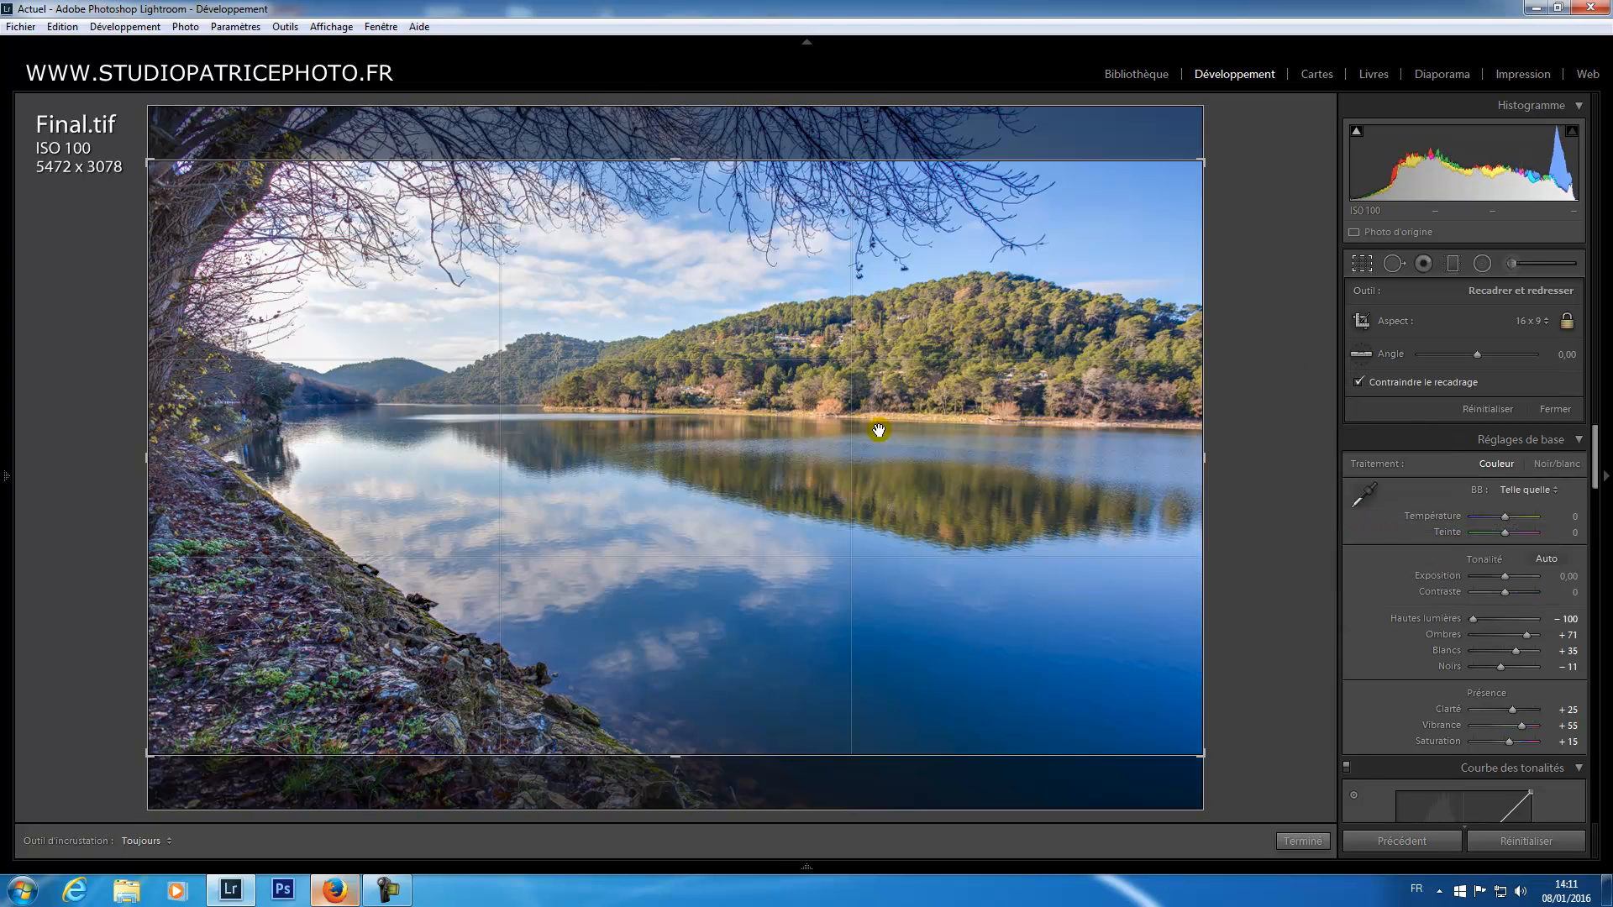
pyautogui.moveTo(774, 317); pyautogui.dragTo(764, 432)
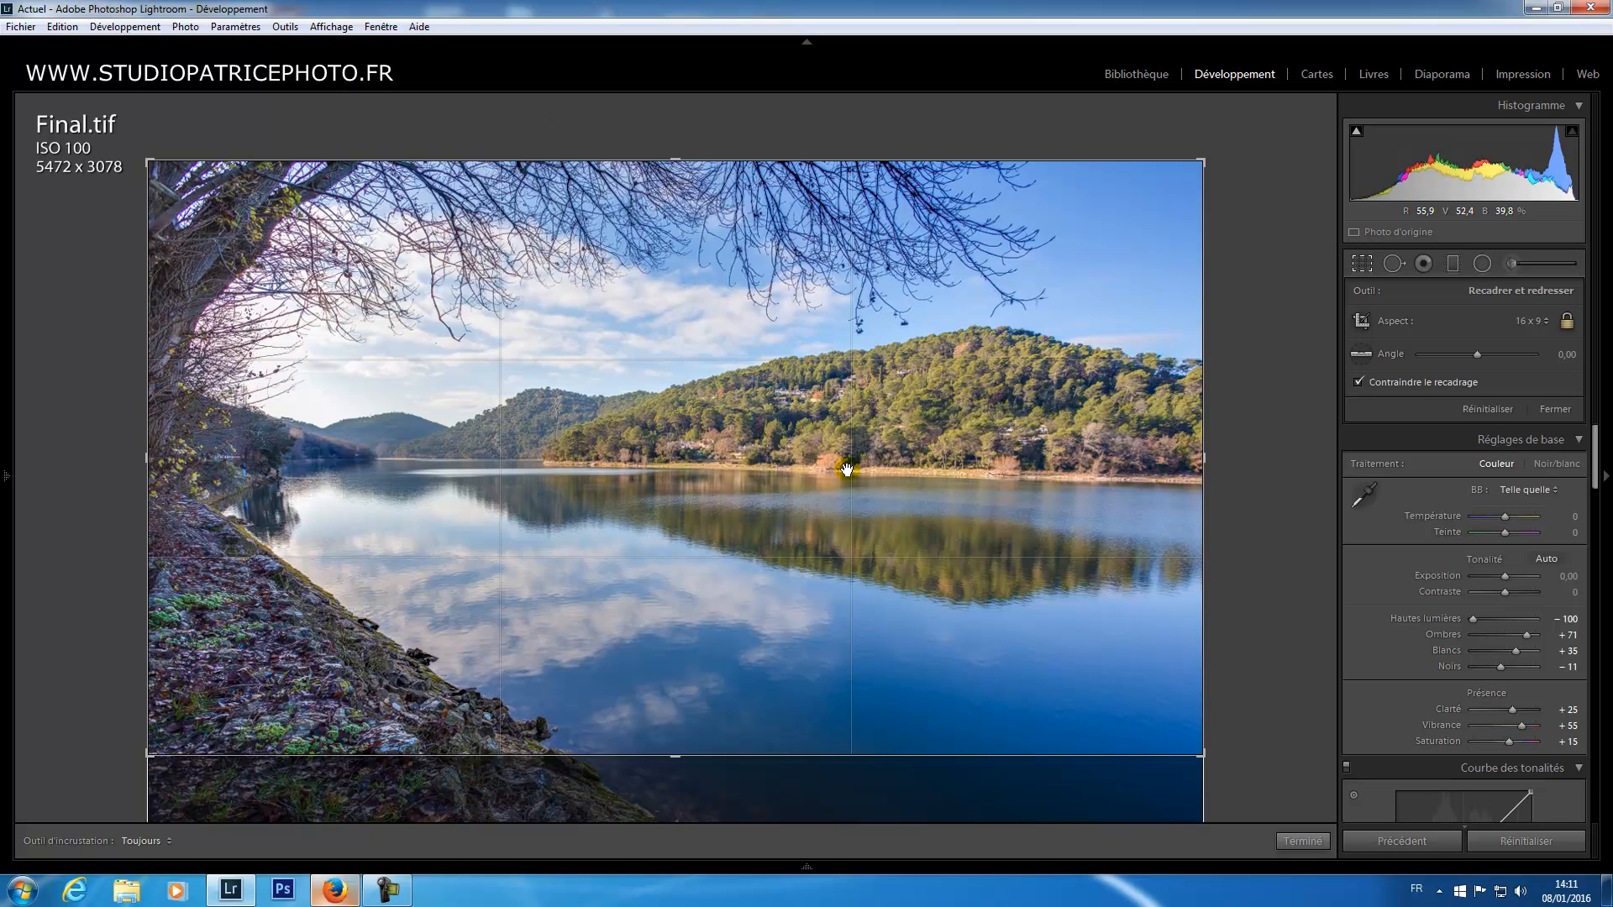
# Step: Straighten the photo along the far shoreline to an angle of about -0.31 and apply the crop
pyautogui.click(1362, 354)
pyautogui.moveTo(539, 458); pyautogui.dragTo(539, 459)
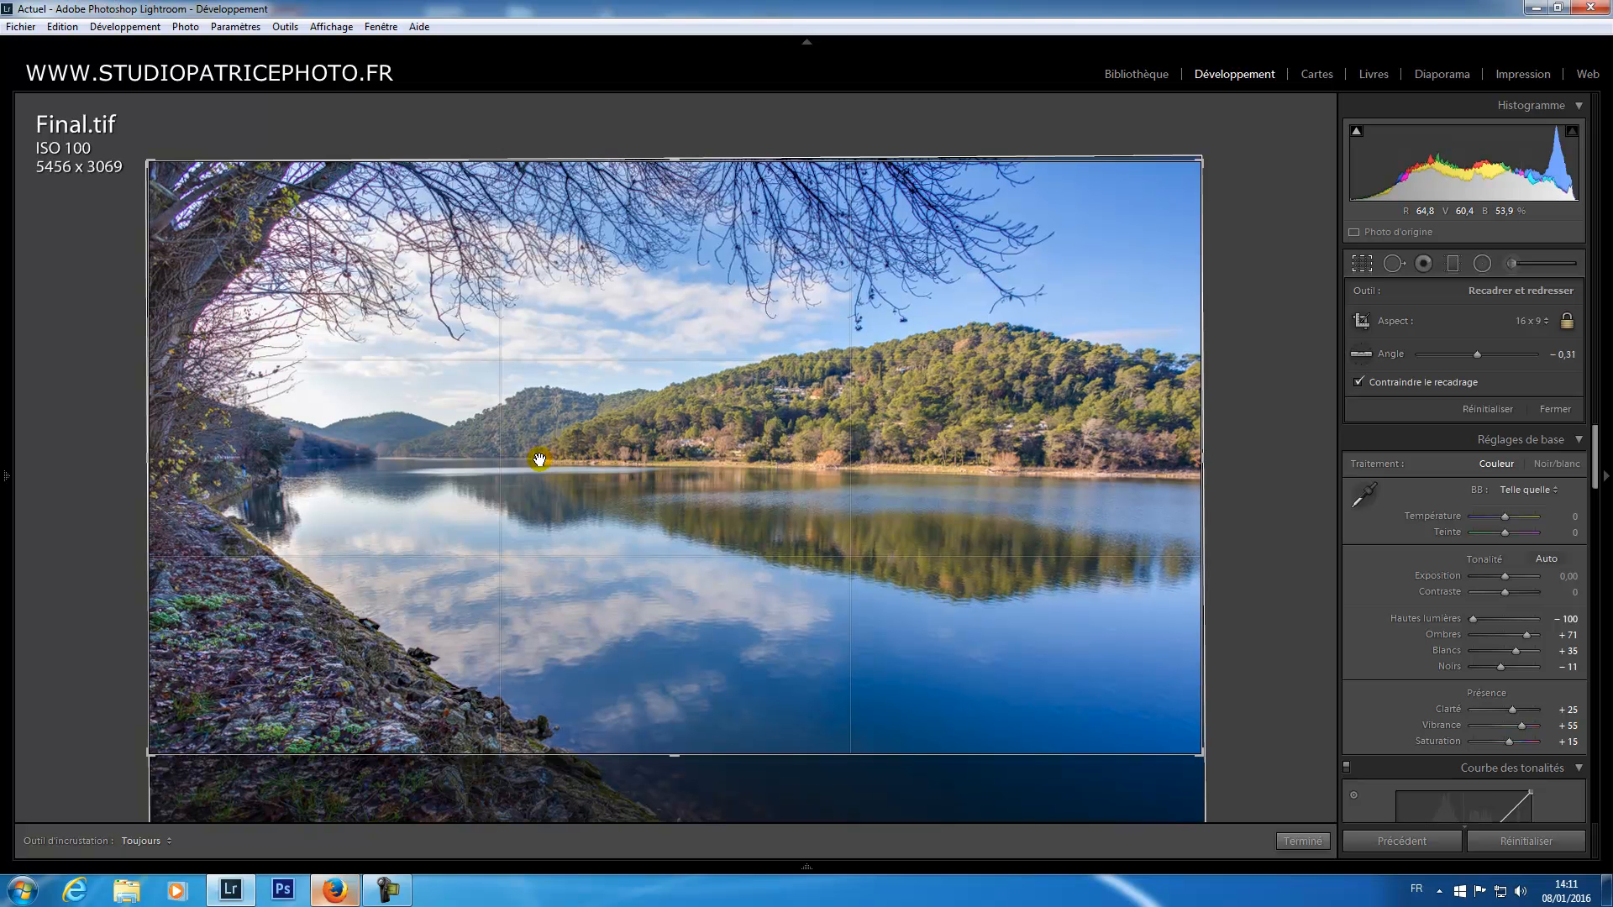
pyautogui.doubleClick(722, 408)
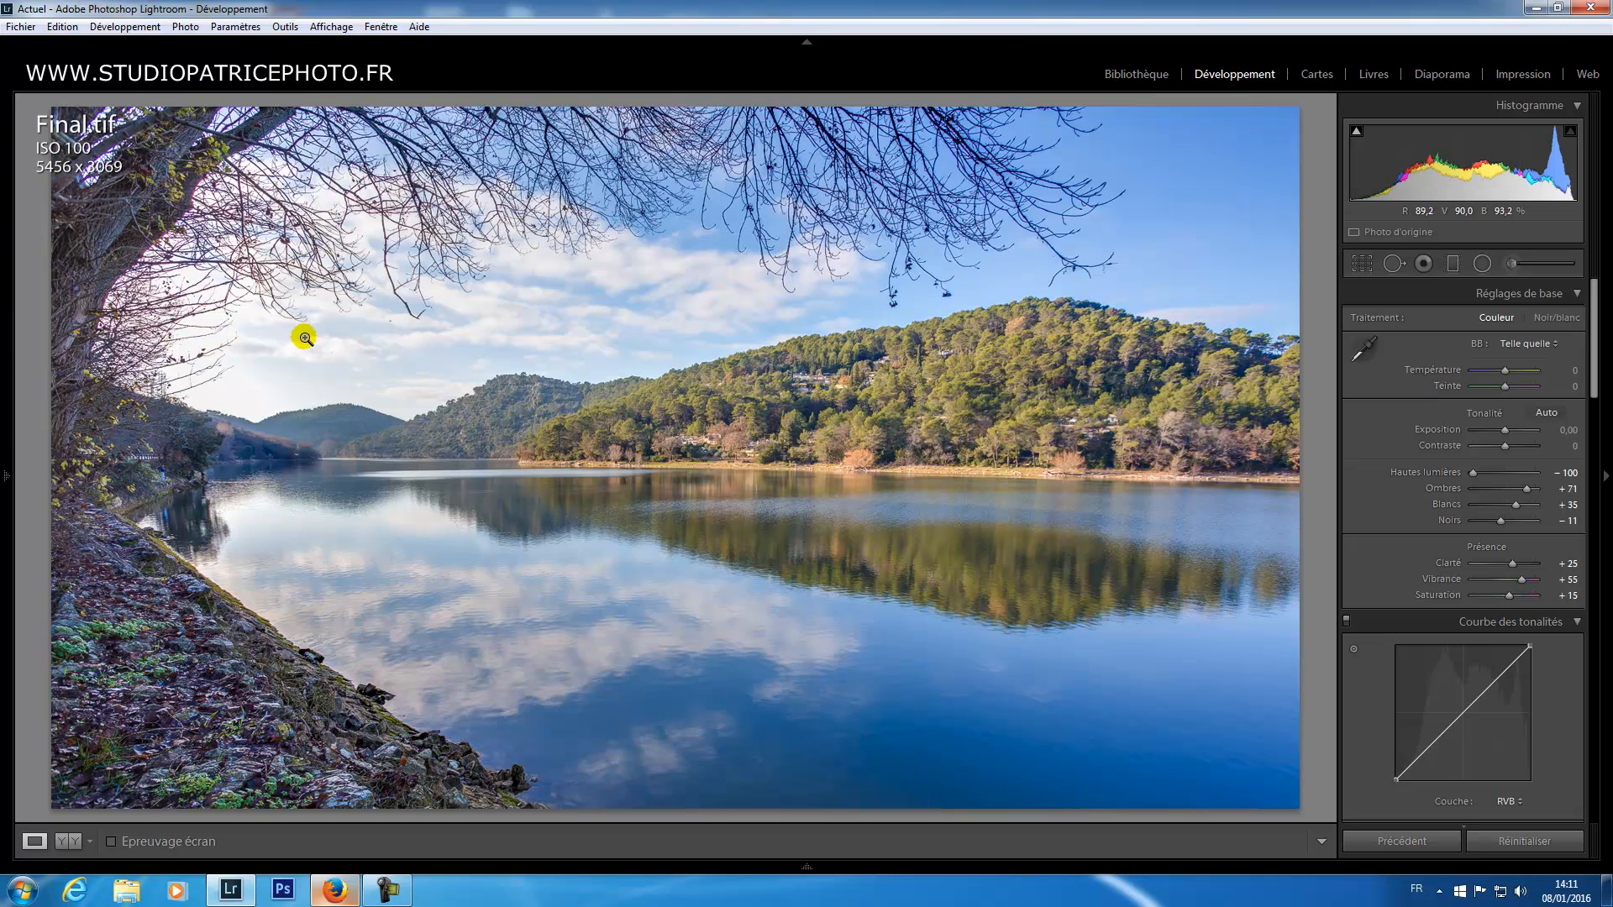
# Step: Remove the purple fringe around the tree trunk by sampling it with the fringe color selector, giving amount 8 and purple hue 35/66
pyautogui.click(180, 227)
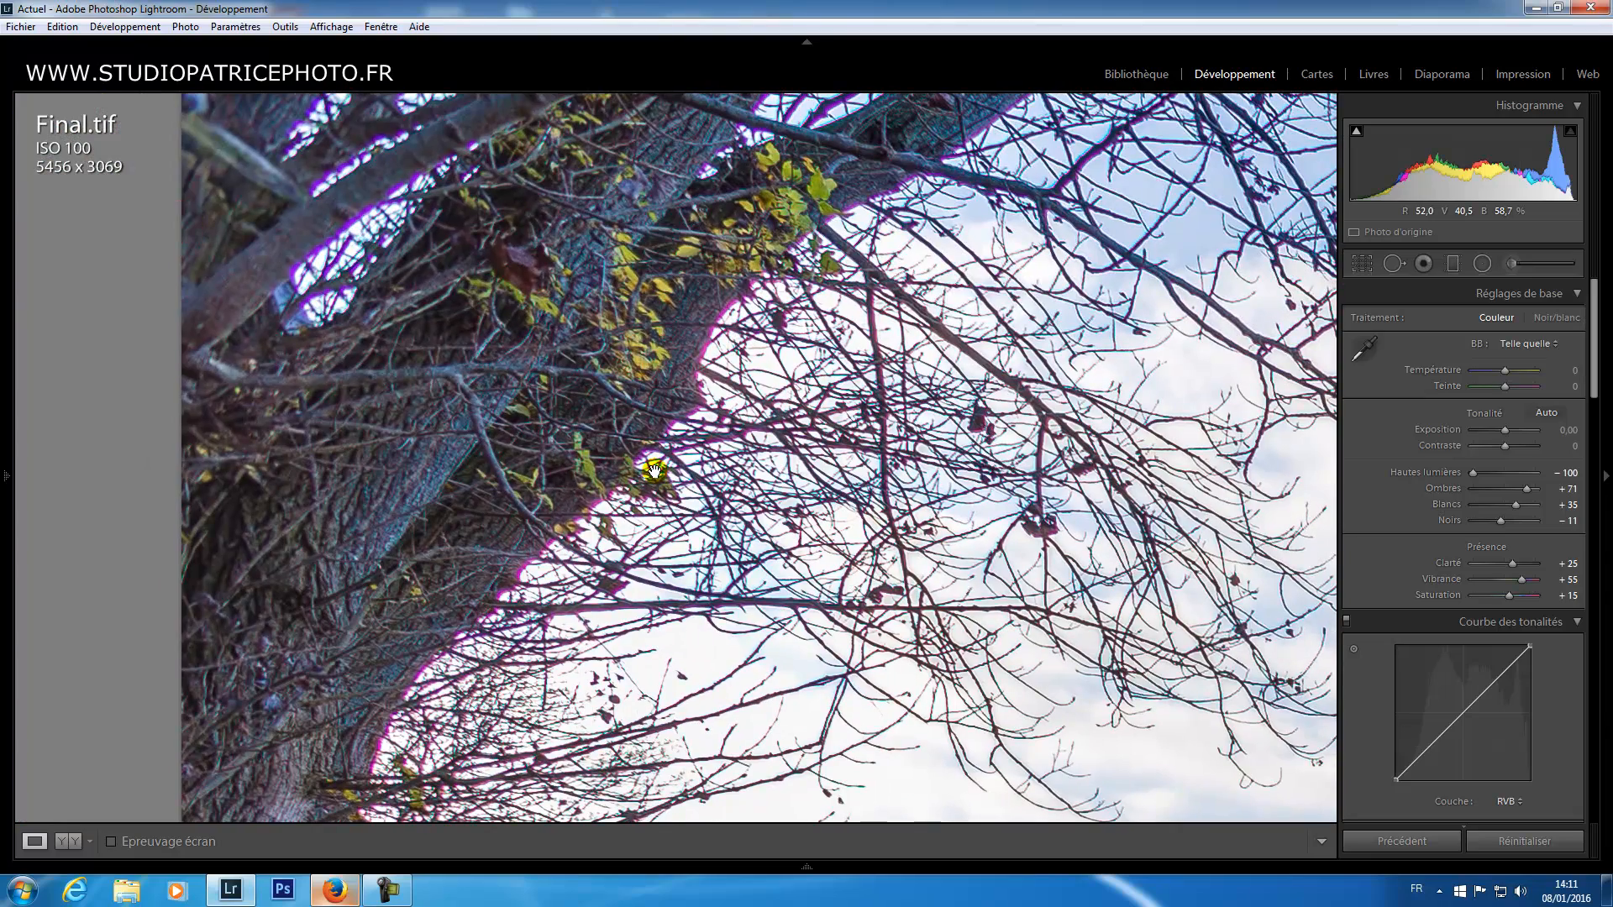
pyautogui.moveTo(789, 263); pyautogui.dragTo(702, 533)
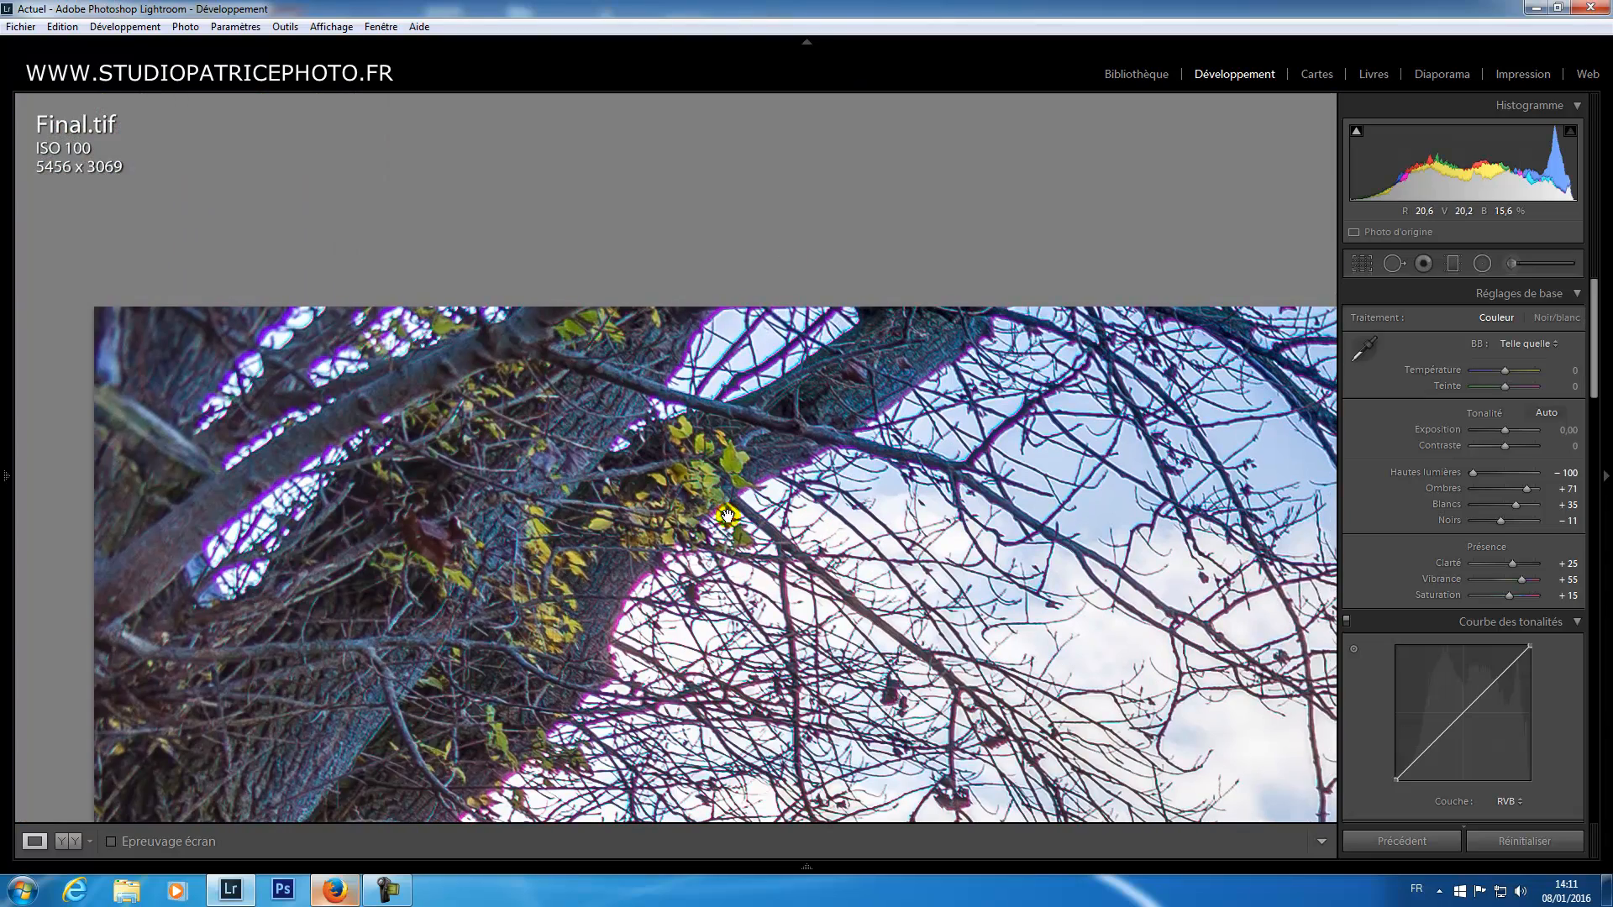
pyautogui.moveTo(694, 657); pyautogui.dragTo(800, 363)
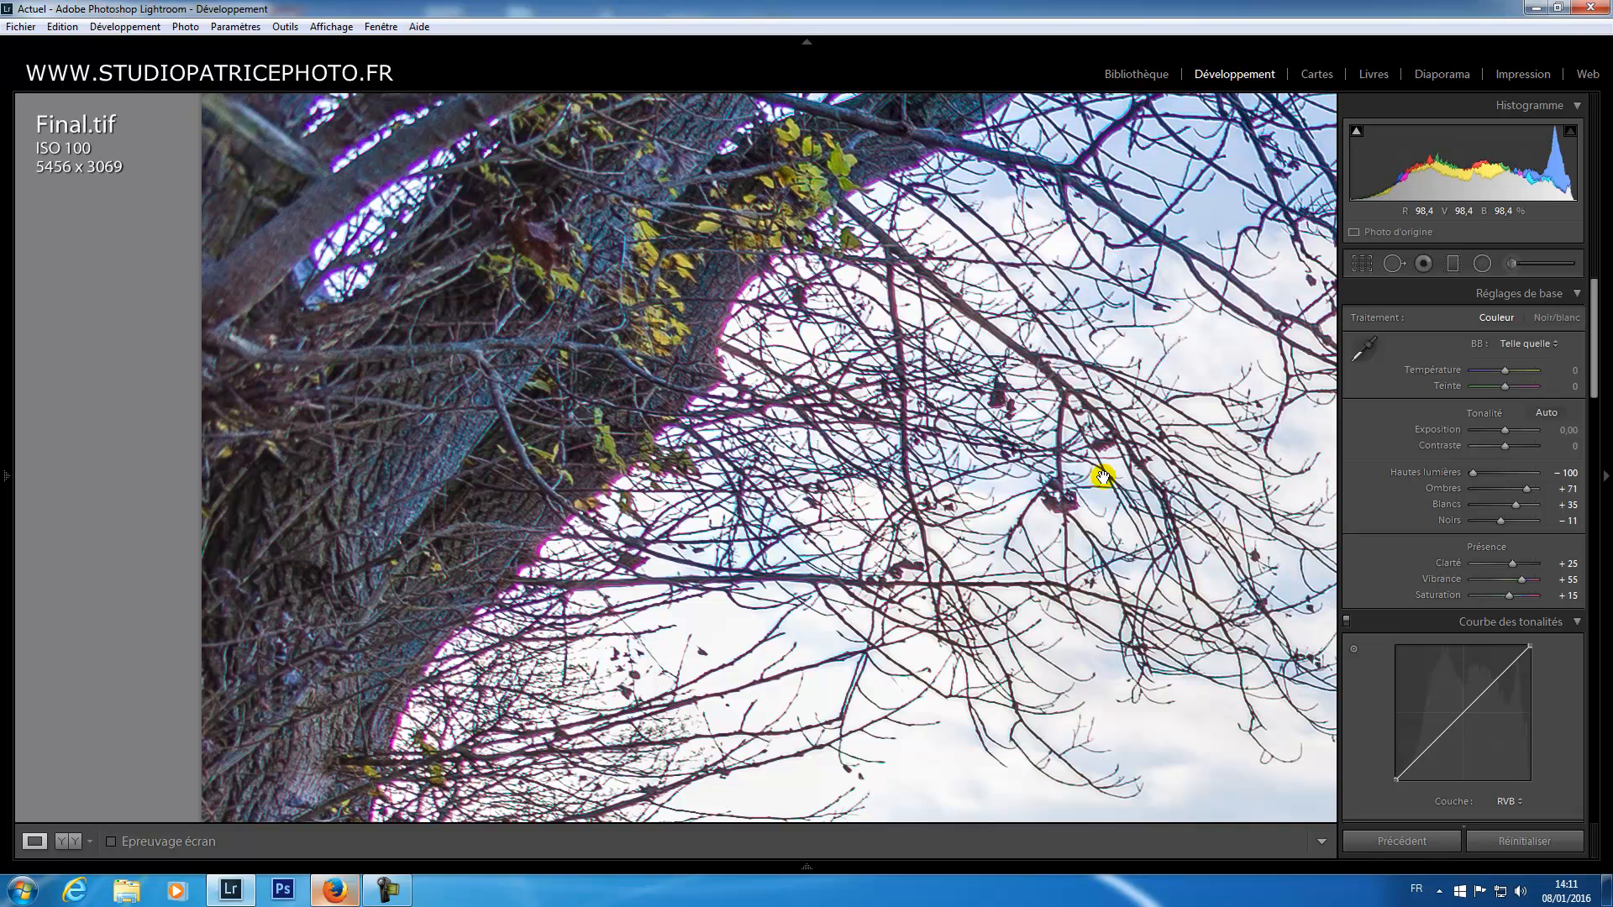
pyautogui.moveTo(1597, 355); pyautogui.dragTo(1599, 668)
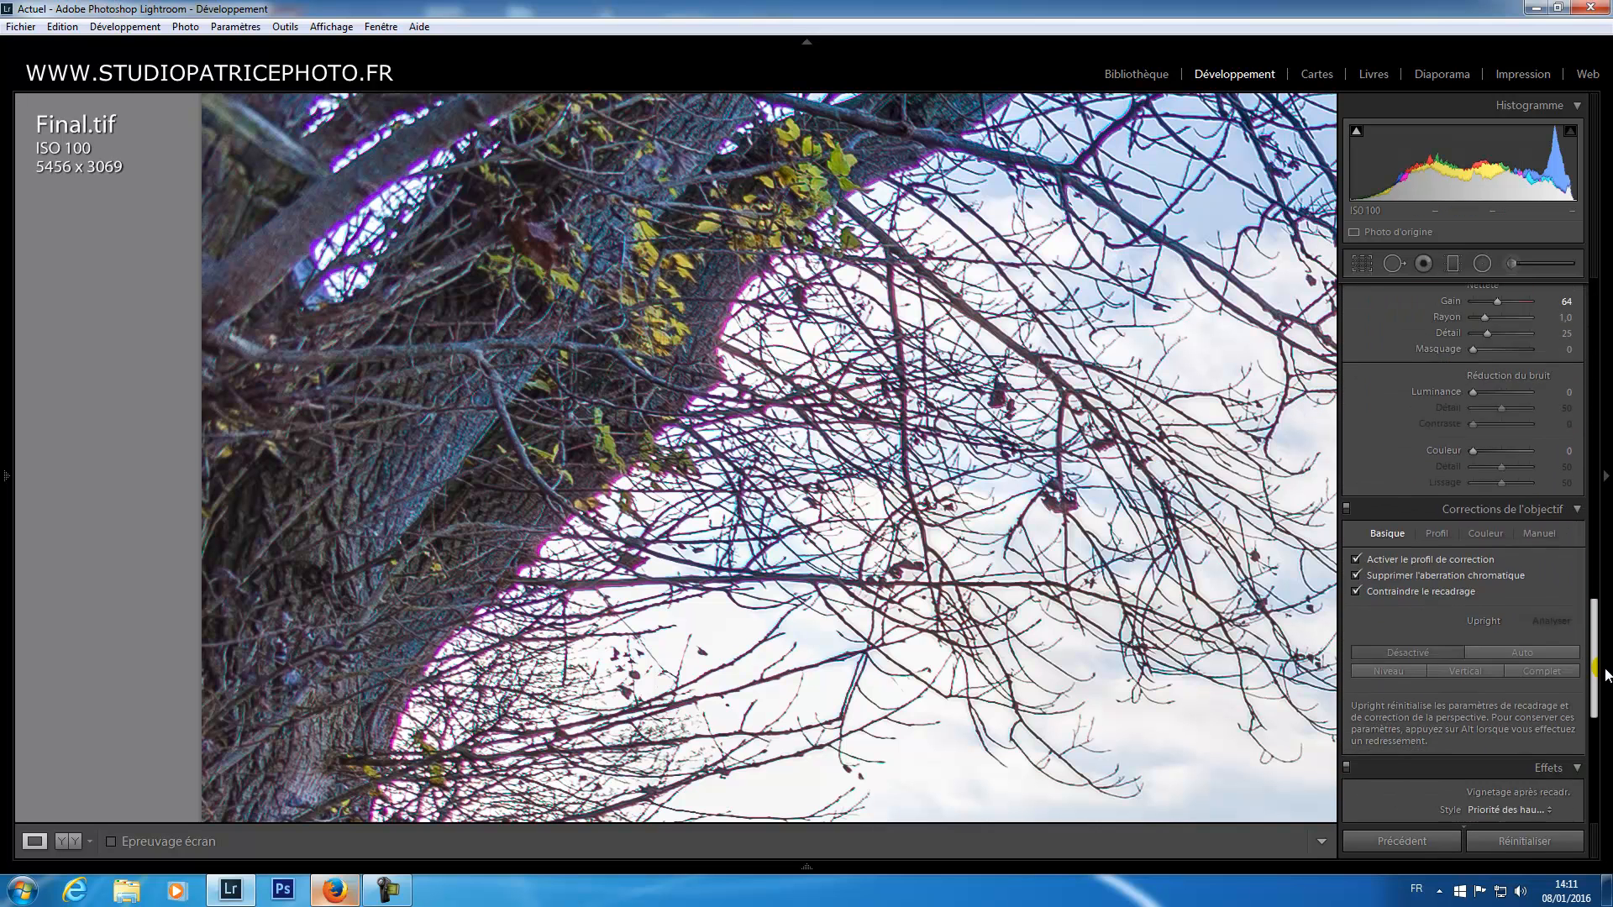
pyautogui.click(1485, 530)
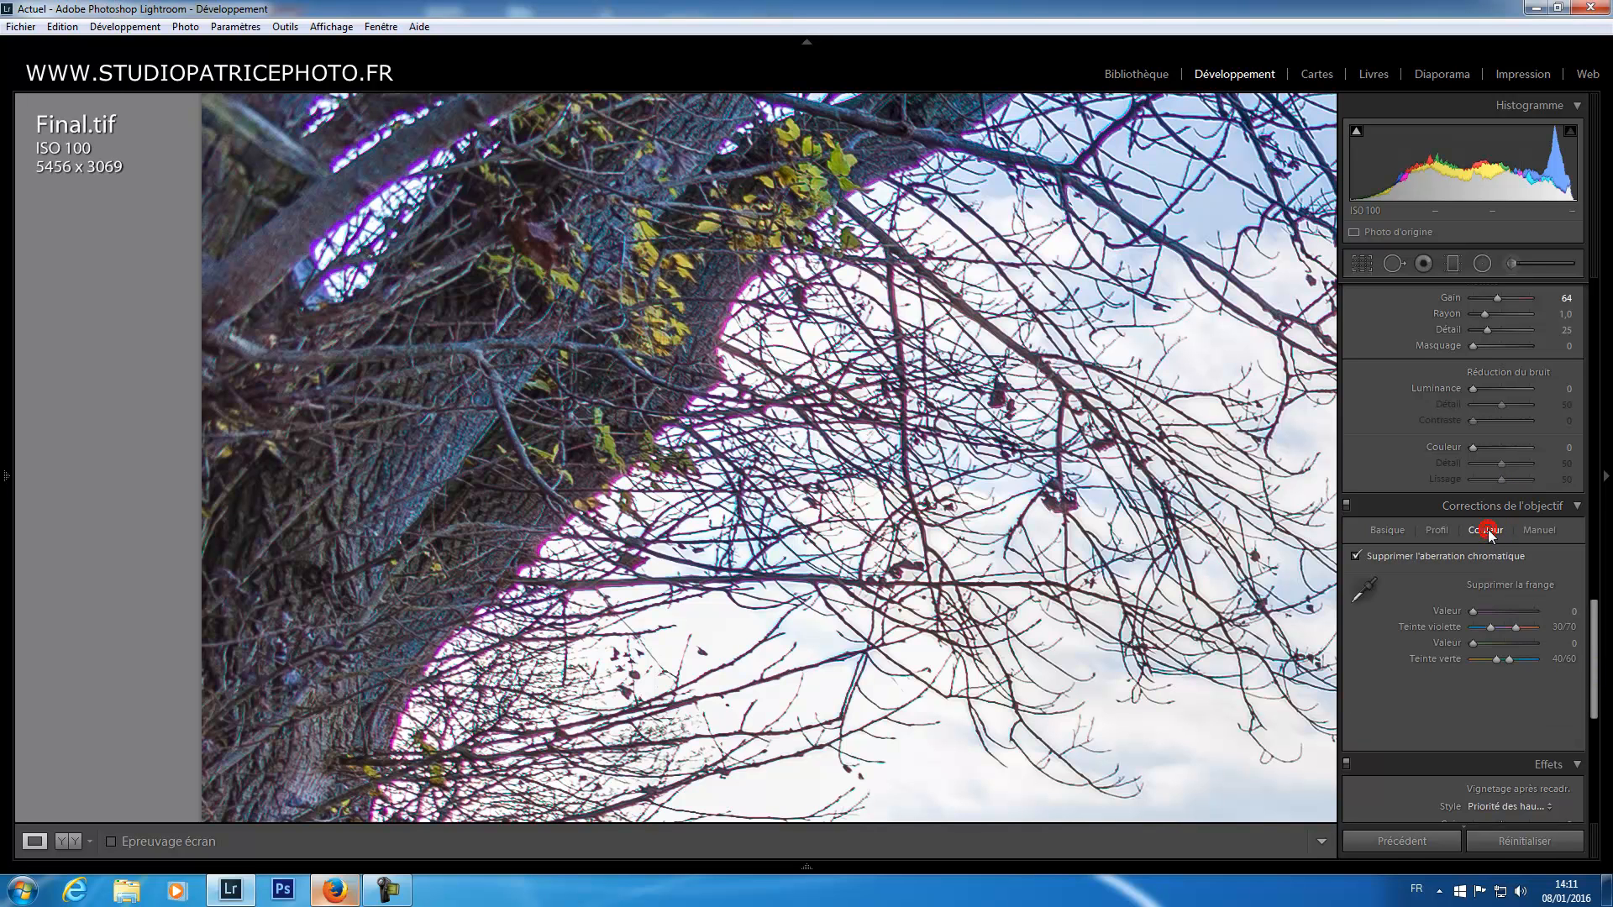
pyautogui.click(1365, 592)
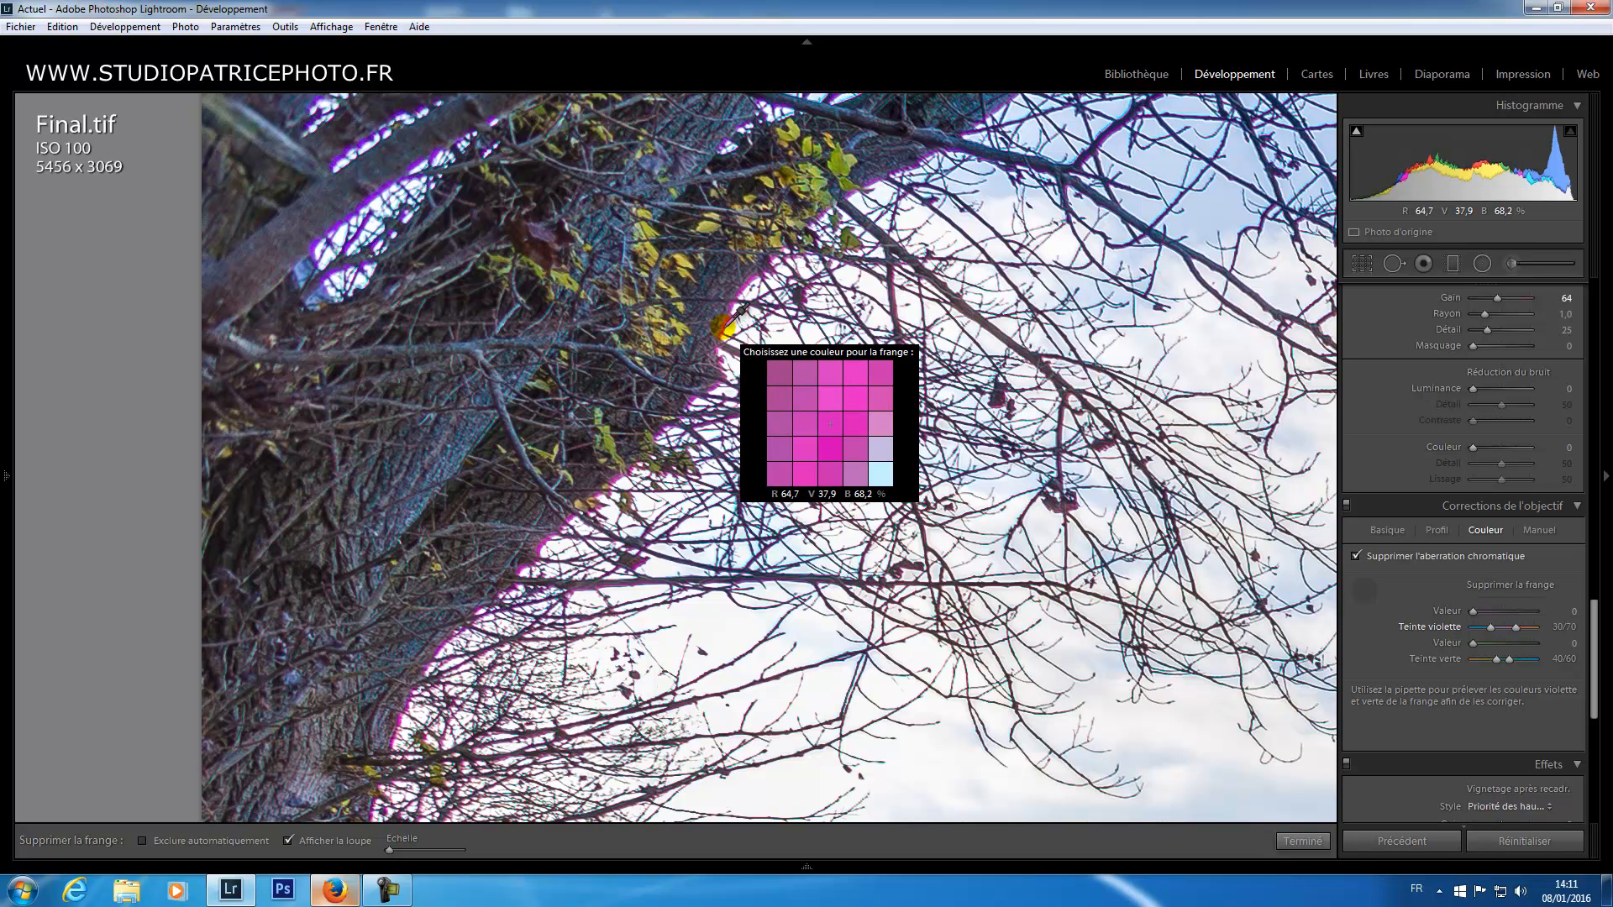
pyautogui.click(723, 327)
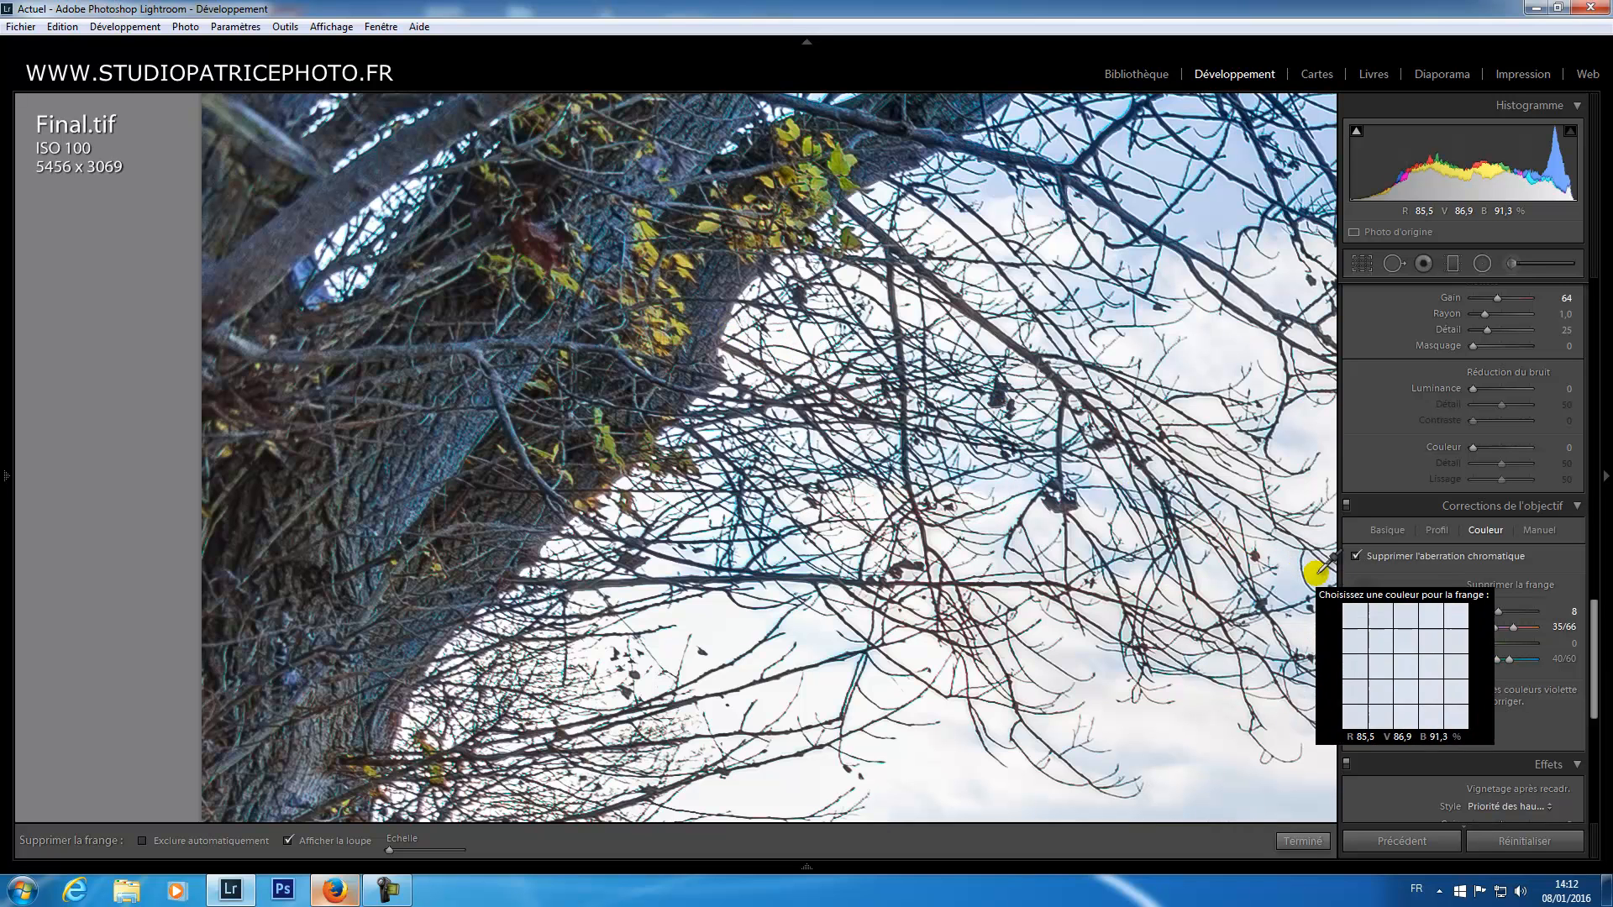
pyautogui.click(1364, 585)
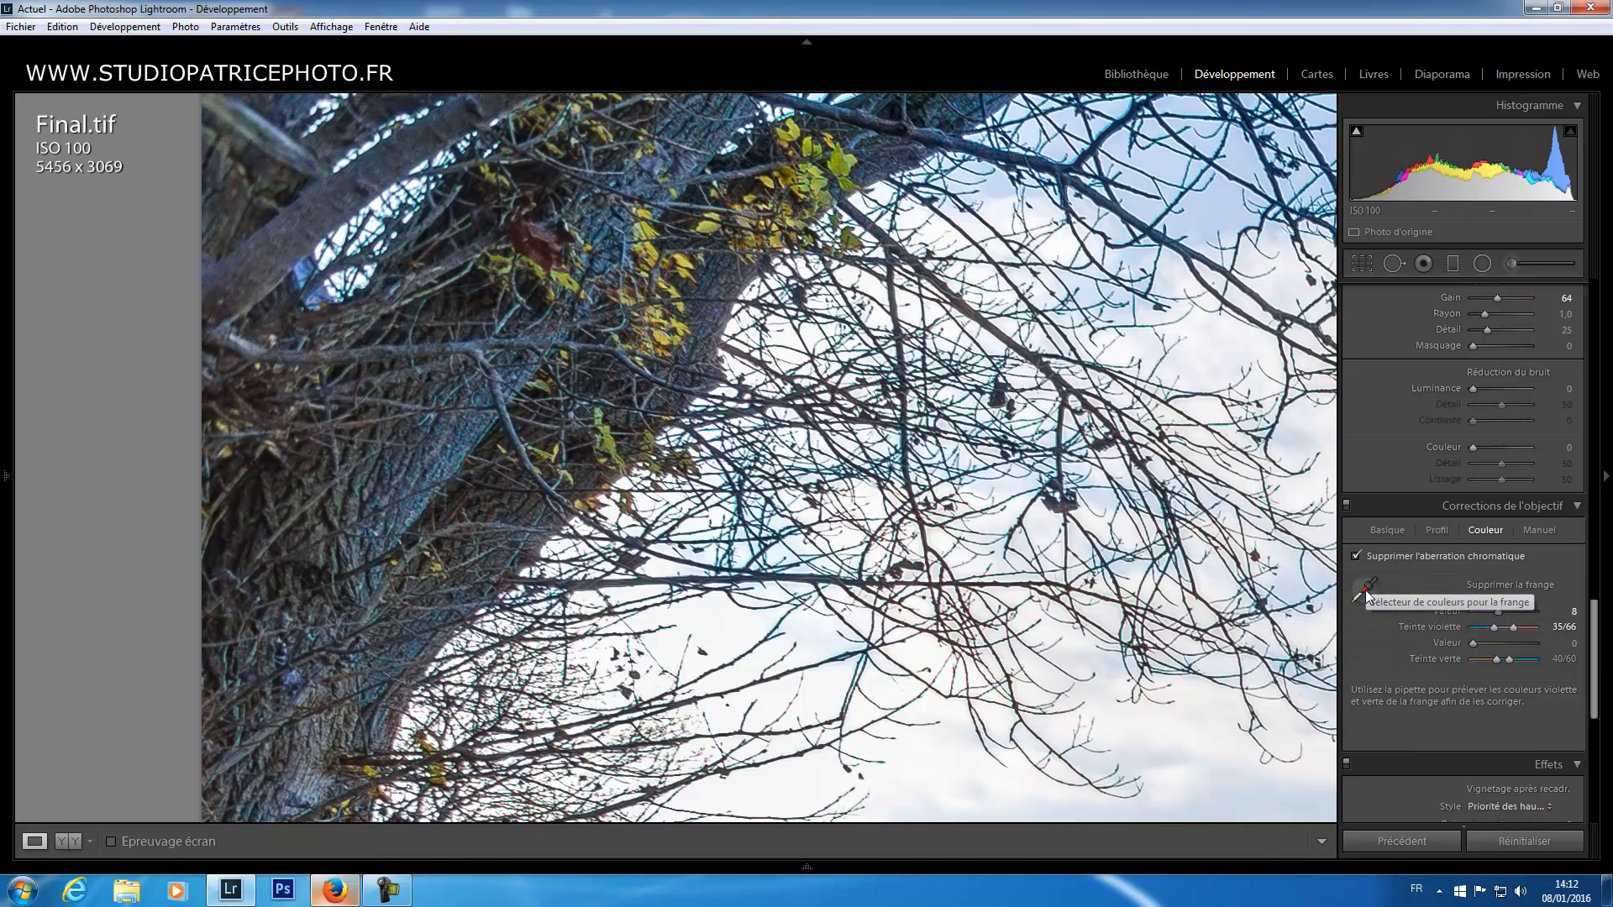
pyautogui.click(865, 493)
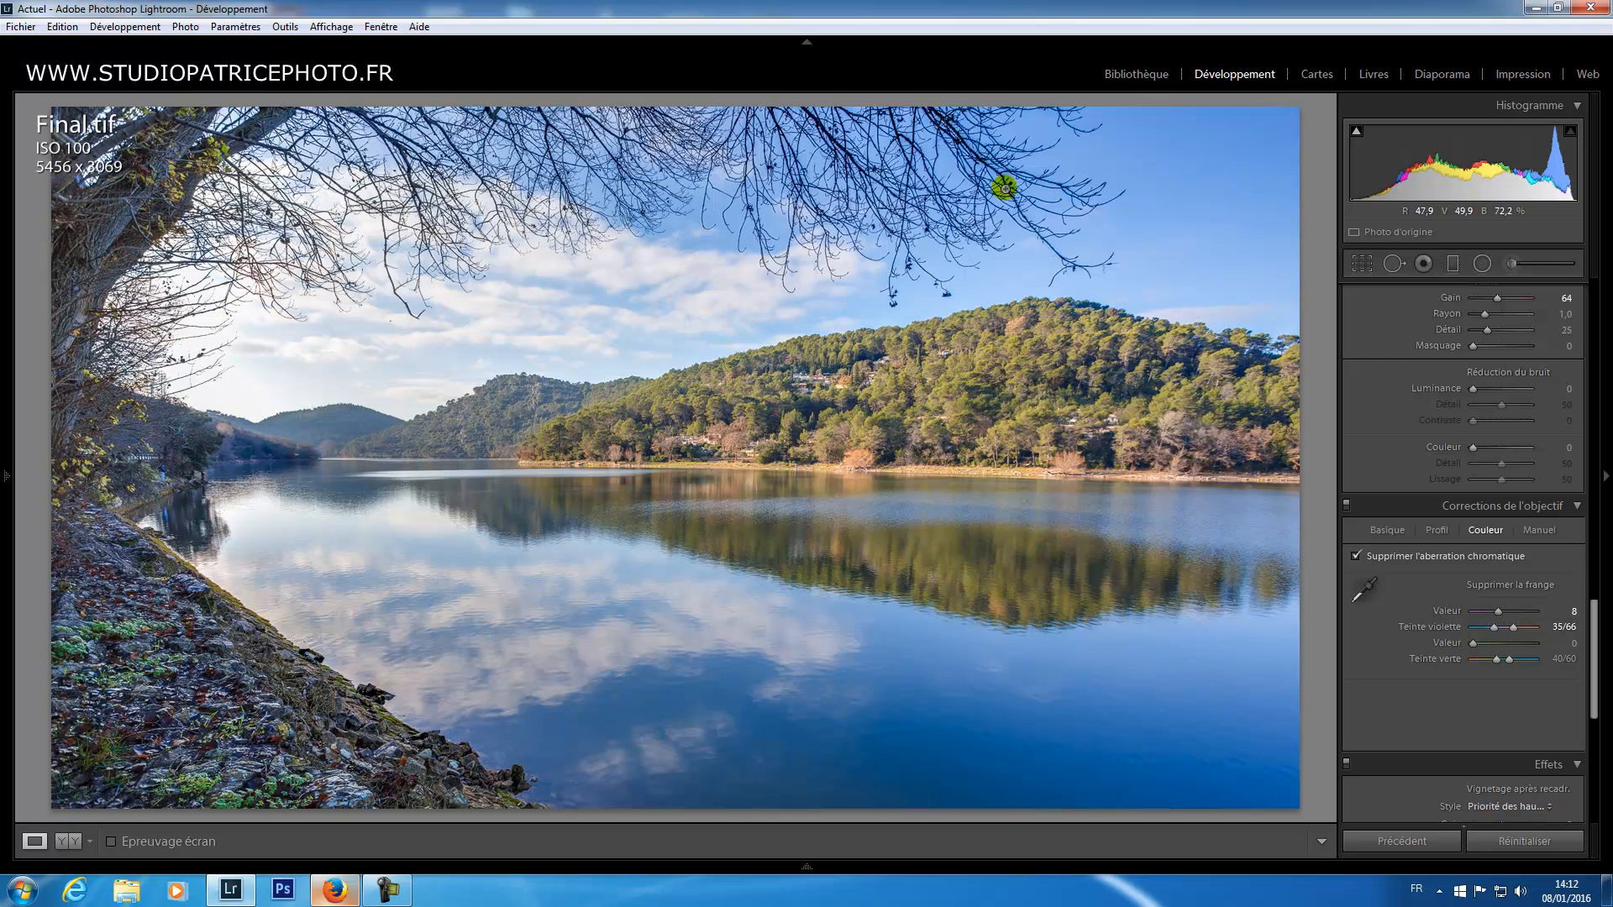
# Step: Add a horizontal graduated filter along the far shoreline to darken the sky with an exposure of -0.29
pyautogui.click(1454, 267)
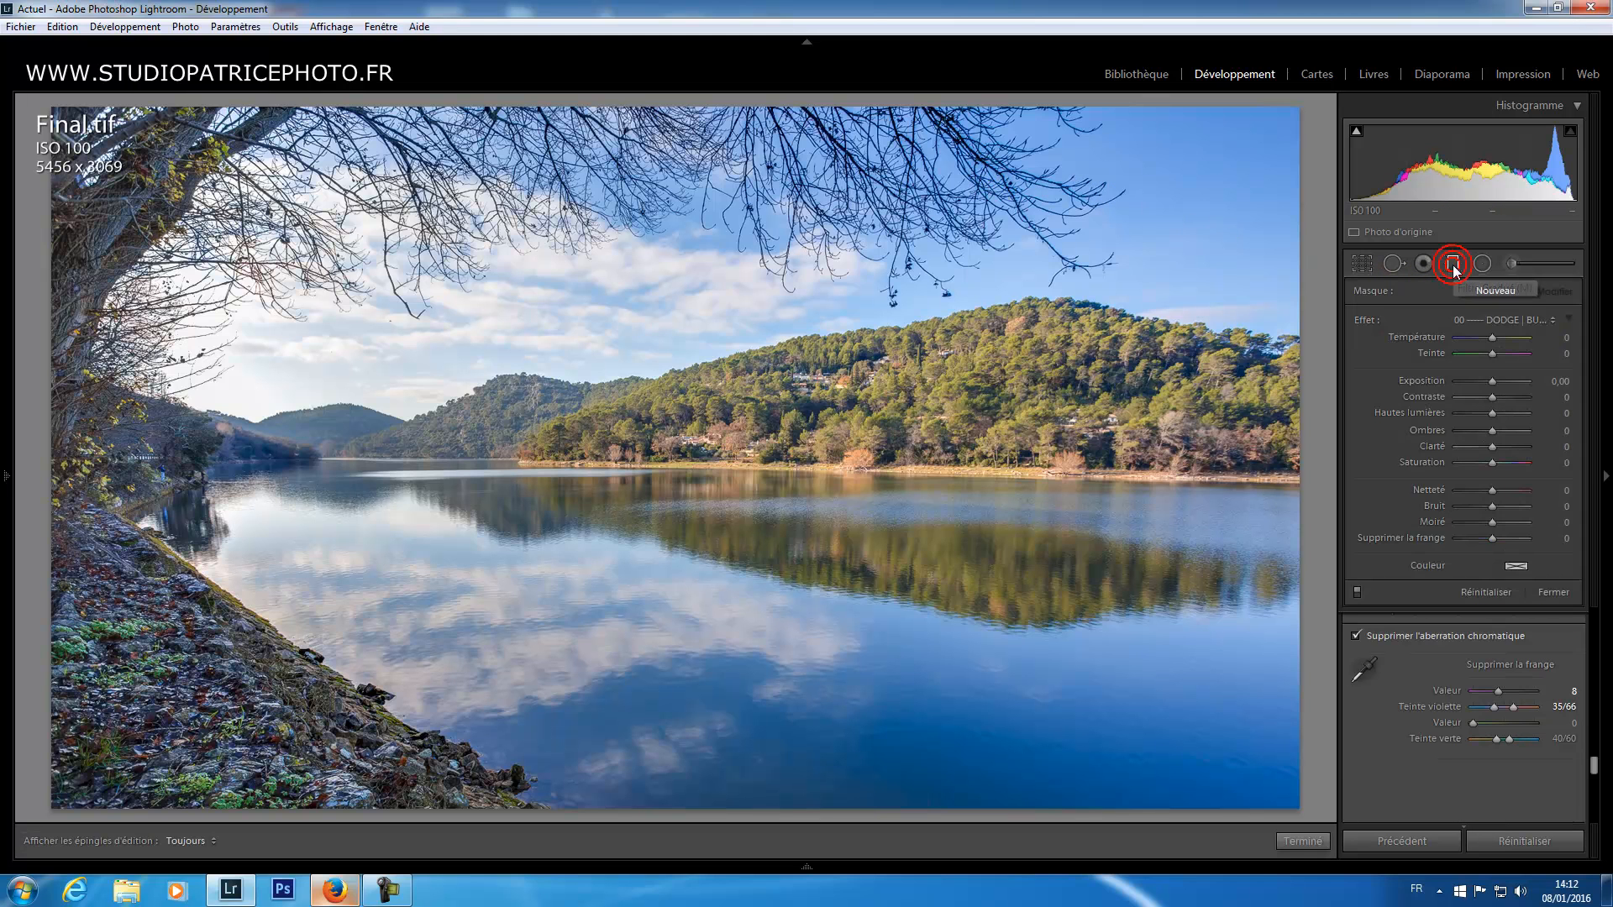
pyautogui.moveTo(740, 433); pyautogui.dragTo(748, 527)
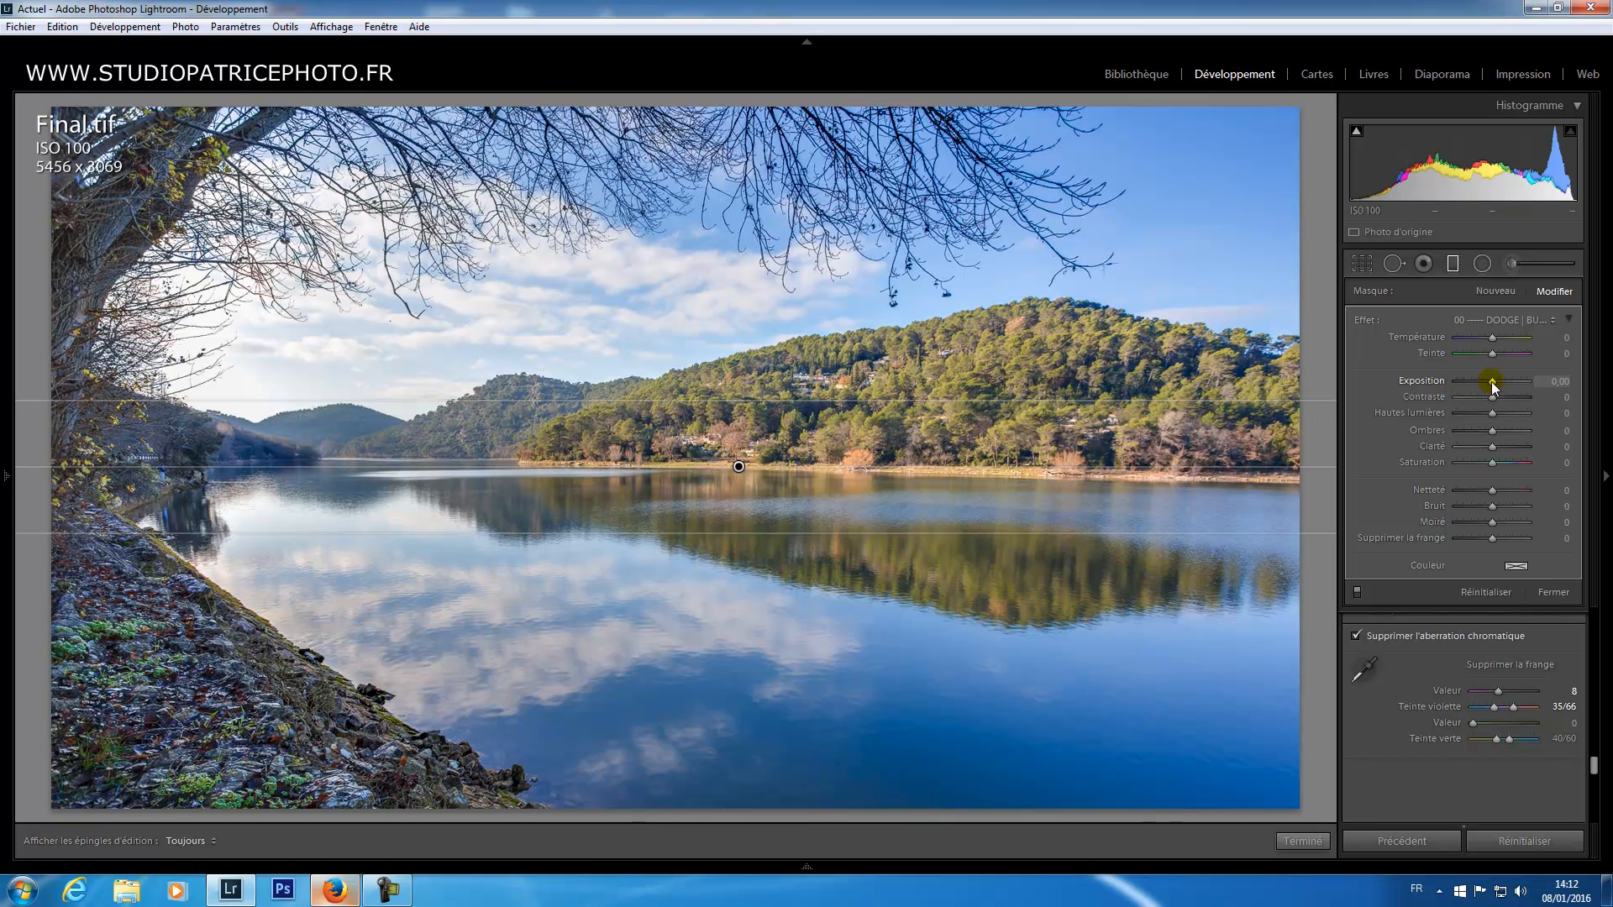
pyautogui.moveTo(1490, 381); pyautogui.dragTo(1489, 382)
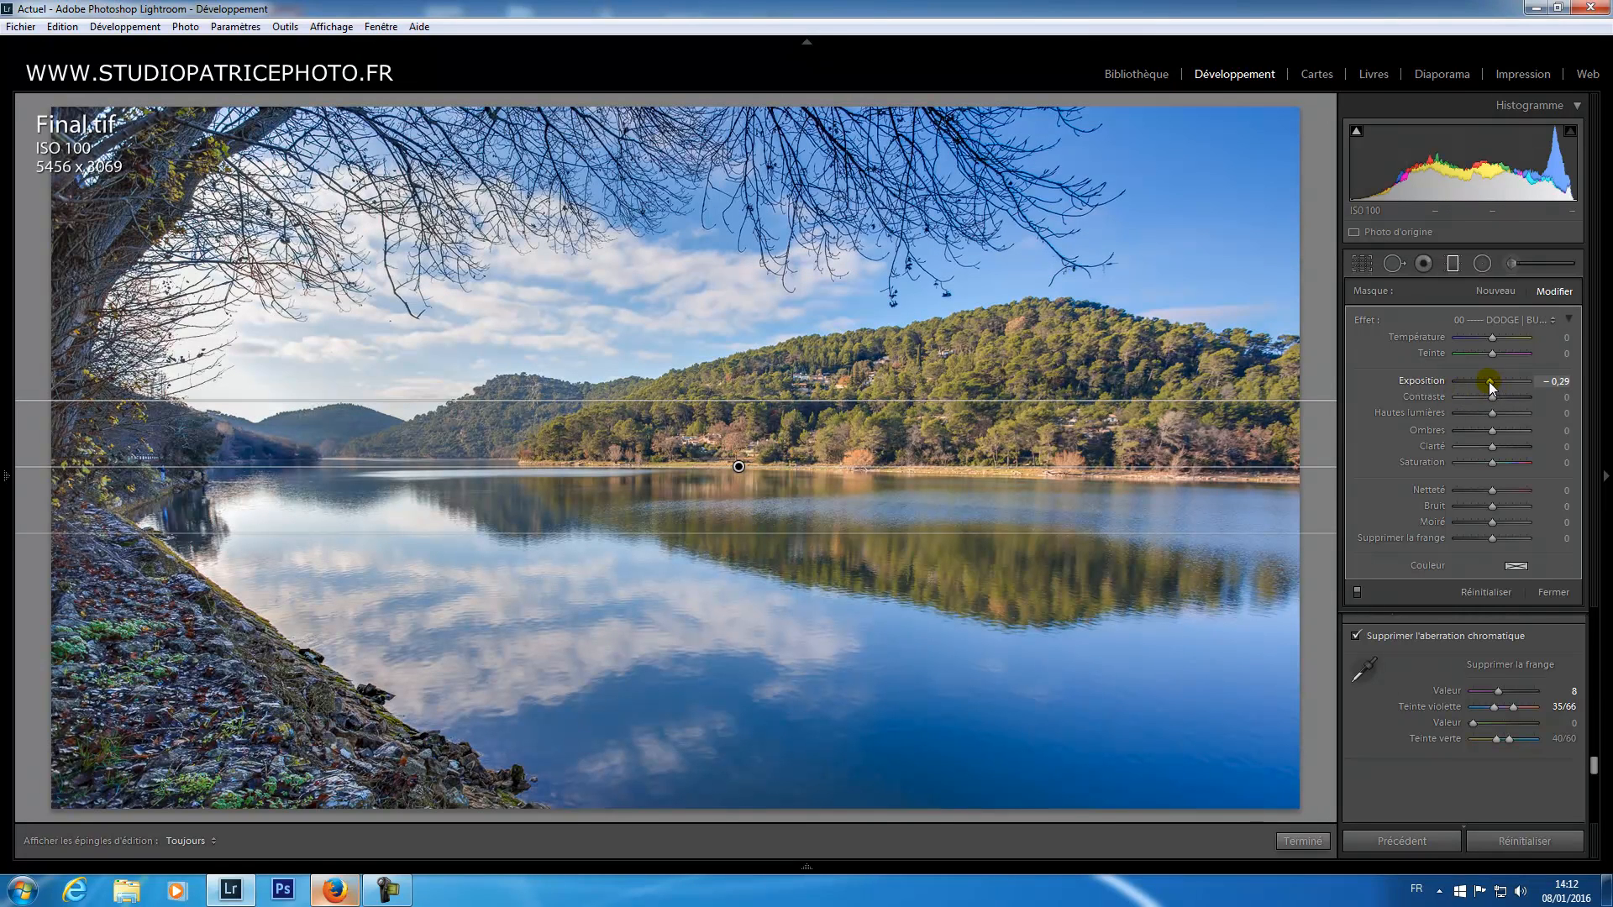
pyautogui.moveTo(1489, 381); pyautogui.dragTo(1491, 386)
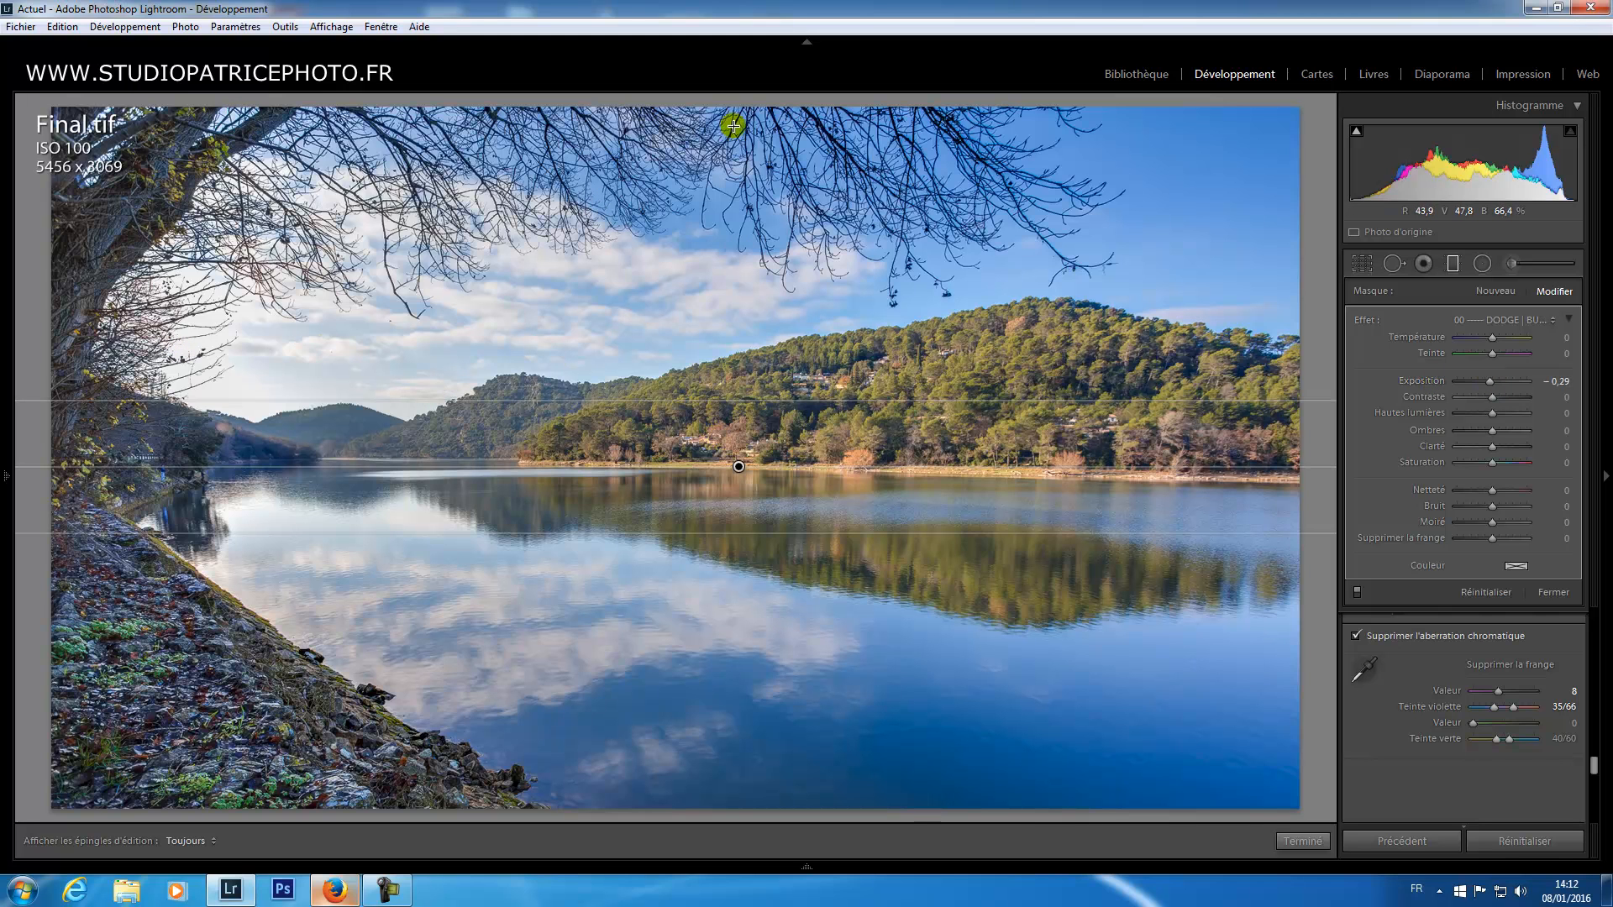
pyautogui.click(1456, 269)
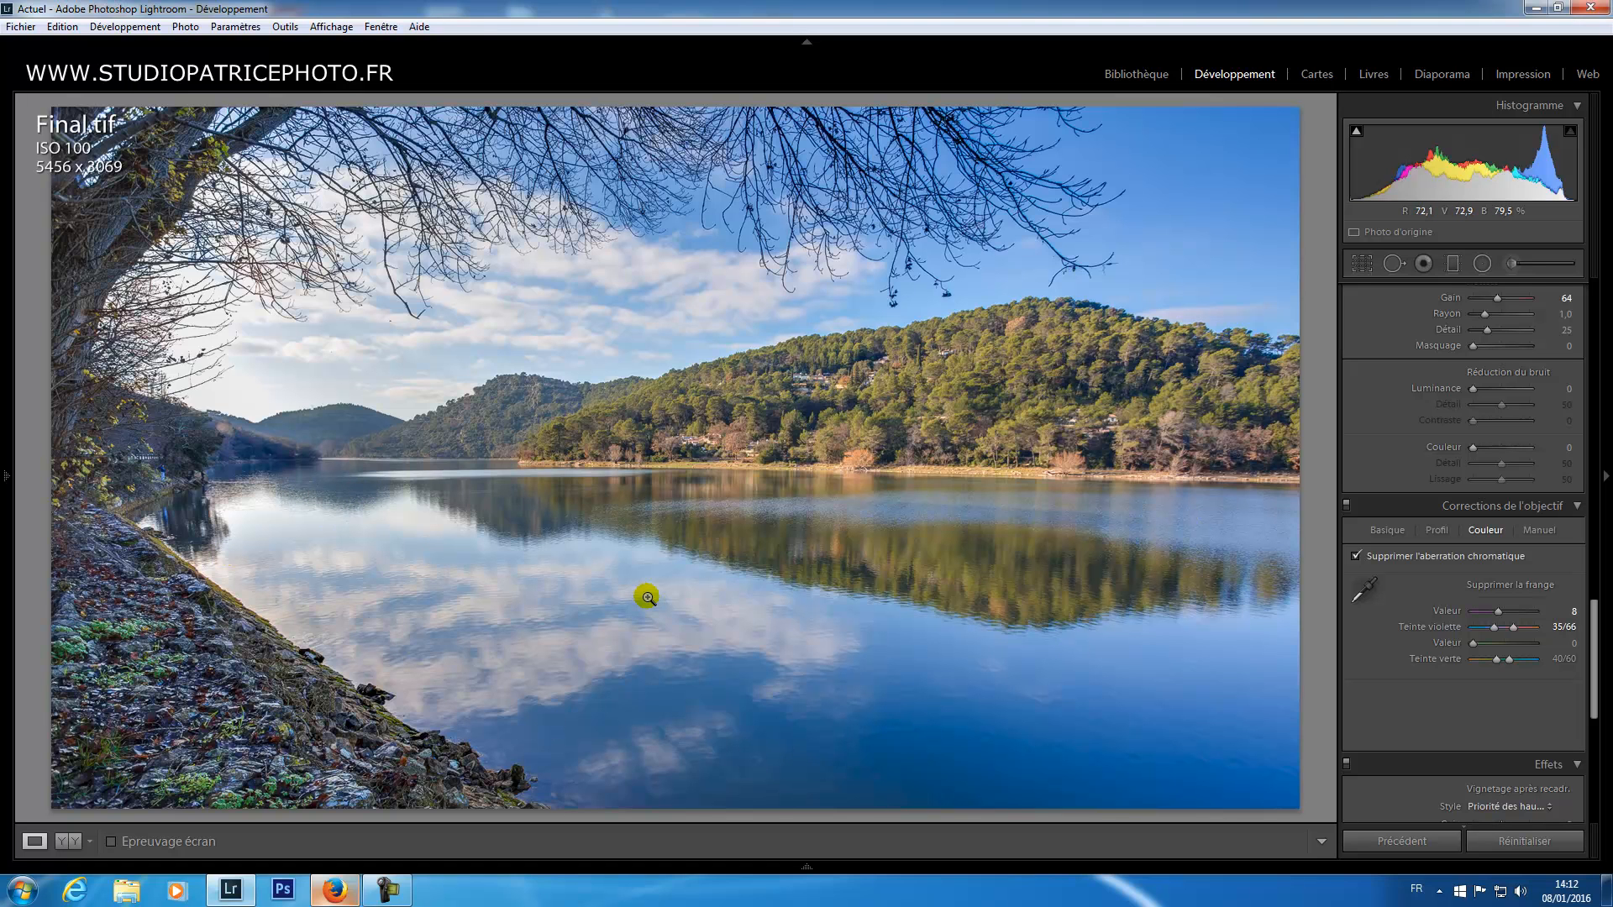
# Step: Paint an adjustment brush mask of size 13 with auto mask over the whole lake surface
pyautogui.click(1513, 266)
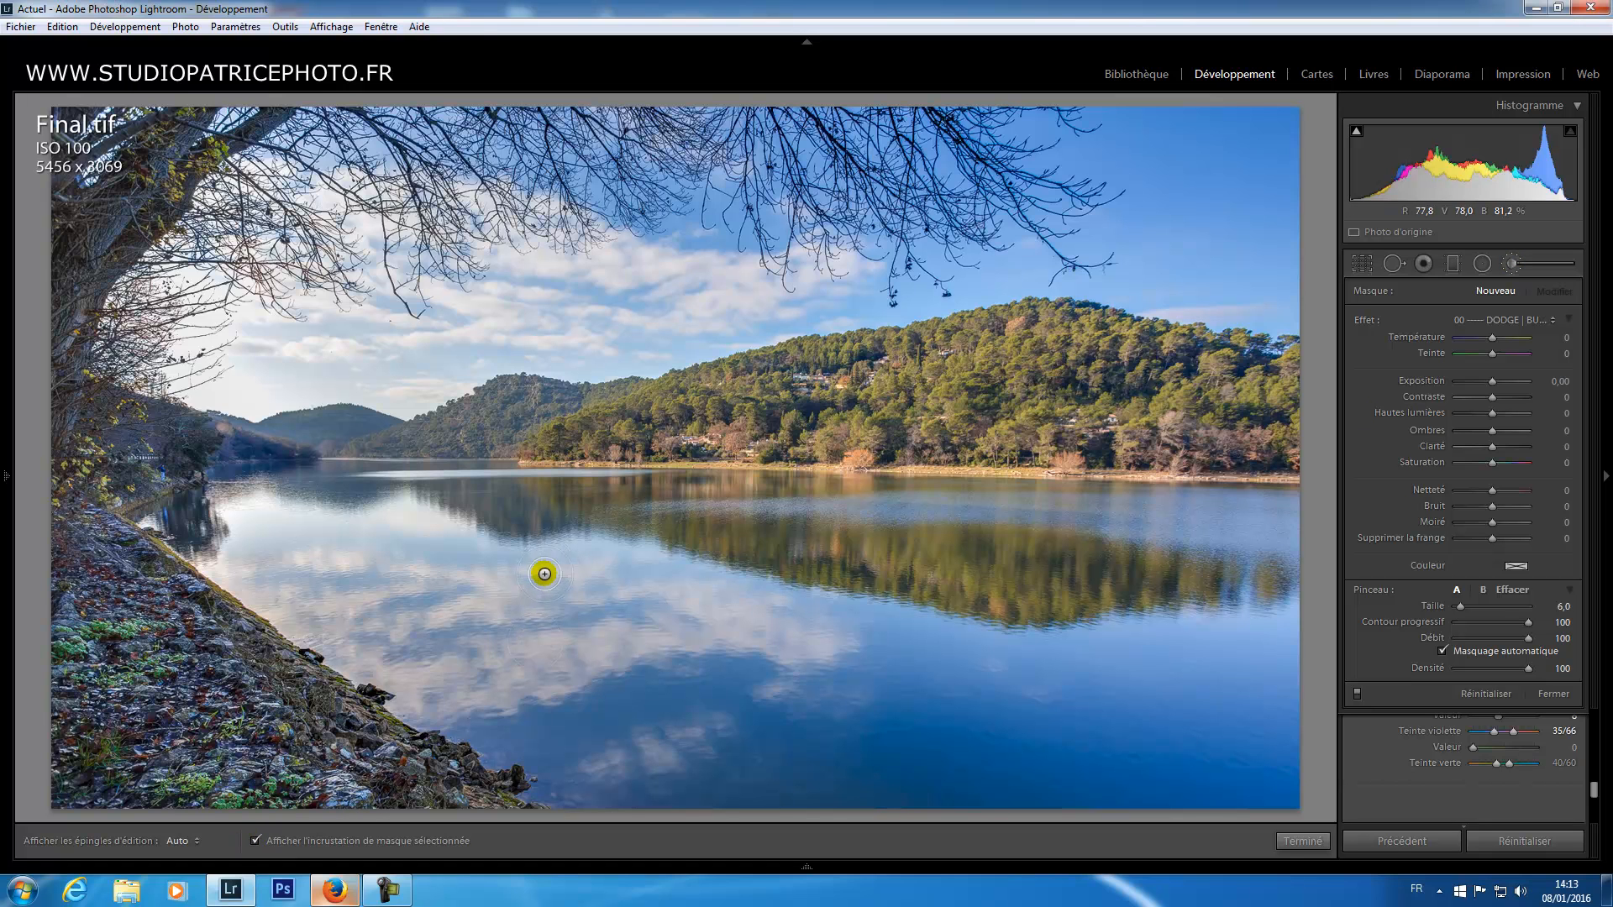
pyautogui.scroll(3, 541, 570)
pyautogui.moveTo(621, 586)
pyautogui.mouseDown()
pyautogui.moveTo(714, 602)
pyautogui.moveTo(539, 575)
pyautogui.moveTo(646, 588)
pyautogui.moveTo(859, 567)
pyautogui.moveTo(789, 633)
pyautogui.moveTo(881, 669)
pyautogui.moveTo(1020, 677)
pyautogui.moveTo(722, 668)
pyautogui.moveTo(830, 713)
pyautogui.moveTo(877, 682)
pyautogui.moveTo(538, 667)
pyautogui.moveTo(578, 769)
pyautogui.moveTo(746, 772)
pyautogui.moveTo(824, 746)
pyautogui.moveTo(553, 726)
pyautogui.moveTo(1008, 762)
pyautogui.moveTo(875, 775)
pyautogui.moveTo(1306, 783)
pyautogui.moveTo(1265, 772)
pyautogui.moveTo(1292, 753)
pyautogui.moveTo(1211, 716)
pyautogui.moveTo(1237, 688)
pyautogui.moveTo(1189, 662)
pyautogui.moveTo(1253, 643)
pyautogui.moveTo(1223, 597)
pyautogui.moveTo(1104, 574)
pyautogui.moveTo(1123, 543)
pyautogui.moveTo(1197, 534)
pyautogui.moveTo(1194, 516)
pyautogui.moveTo(1298, 519)
pyautogui.moveTo(777, 503)
pyautogui.moveTo(1281, 524)
pyautogui.moveTo(1035, 518)
pyautogui.moveTo(1253, 515)
pyautogui.mouseUp()
pyautogui.moveTo(379, 496)
pyautogui.mouseDown()
pyautogui.moveTo(530, 507)
pyautogui.moveTo(228, 489)
pyautogui.moveTo(255, 489)
pyautogui.moveTo(237, 477)
pyautogui.moveTo(176, 515)
pyautogui.moveTo(143, 511)
pyautogui.moveTo(516, 755)
pyautogui.moveTo(452, 700)
pyautogui.moveTo(399, 611)
pyautogui.moveTo(447, 635)
pyautogui.moveTo(396, 609)
pyautogui.moveTo(454, 583)
pyautogui.moveTo(556, 629)
pyautogui.moveTo(498, 562)
pyautogui.moveTo(438, 529)
pyautogui.moveTo(505, 538)
pyautogui.moveTo(504, 508)
pyautogui.moveTo(544, 479)
pyautogui.moveTo(681, 492)
pyautogui.moveTo(692, 479)
pyautogui.moveTo(767, 538)
pyautogui.moveTo(739, 545)
pyautogui.moveTo(572, 489)
pyautogui.moveTo(990, 501)
pyautogui.moveTo(1292, 486)
pyautogui.moveTo(985, 492)
pyautogui.moveTo(986, 534)
pyautogui.moveTo(955, 591)
pyautogui.moveTo(964, 610)
pyautogui.moveTo(1016, 612)
pyautogui.moveTo(771, 564)
pyautogui.moveTo(808, 552)
pyautogui.moveTo(782, 545)
pyautogui.moveTo(1205, 640)
pyautogui.moveTo(612, 627)
pyautogui.moveTo(444, 602)
pyautogui.moveTo(378, 562)
pyautogui.moveTo(176, 529)
pyautogui.moveTo(159, 496)
pyautogui.moveTo(316, 478)
pyautogui.moveTo(929, 569)
pyautogui.moveTo(1188, 586)
pyautogui.mouseUp()
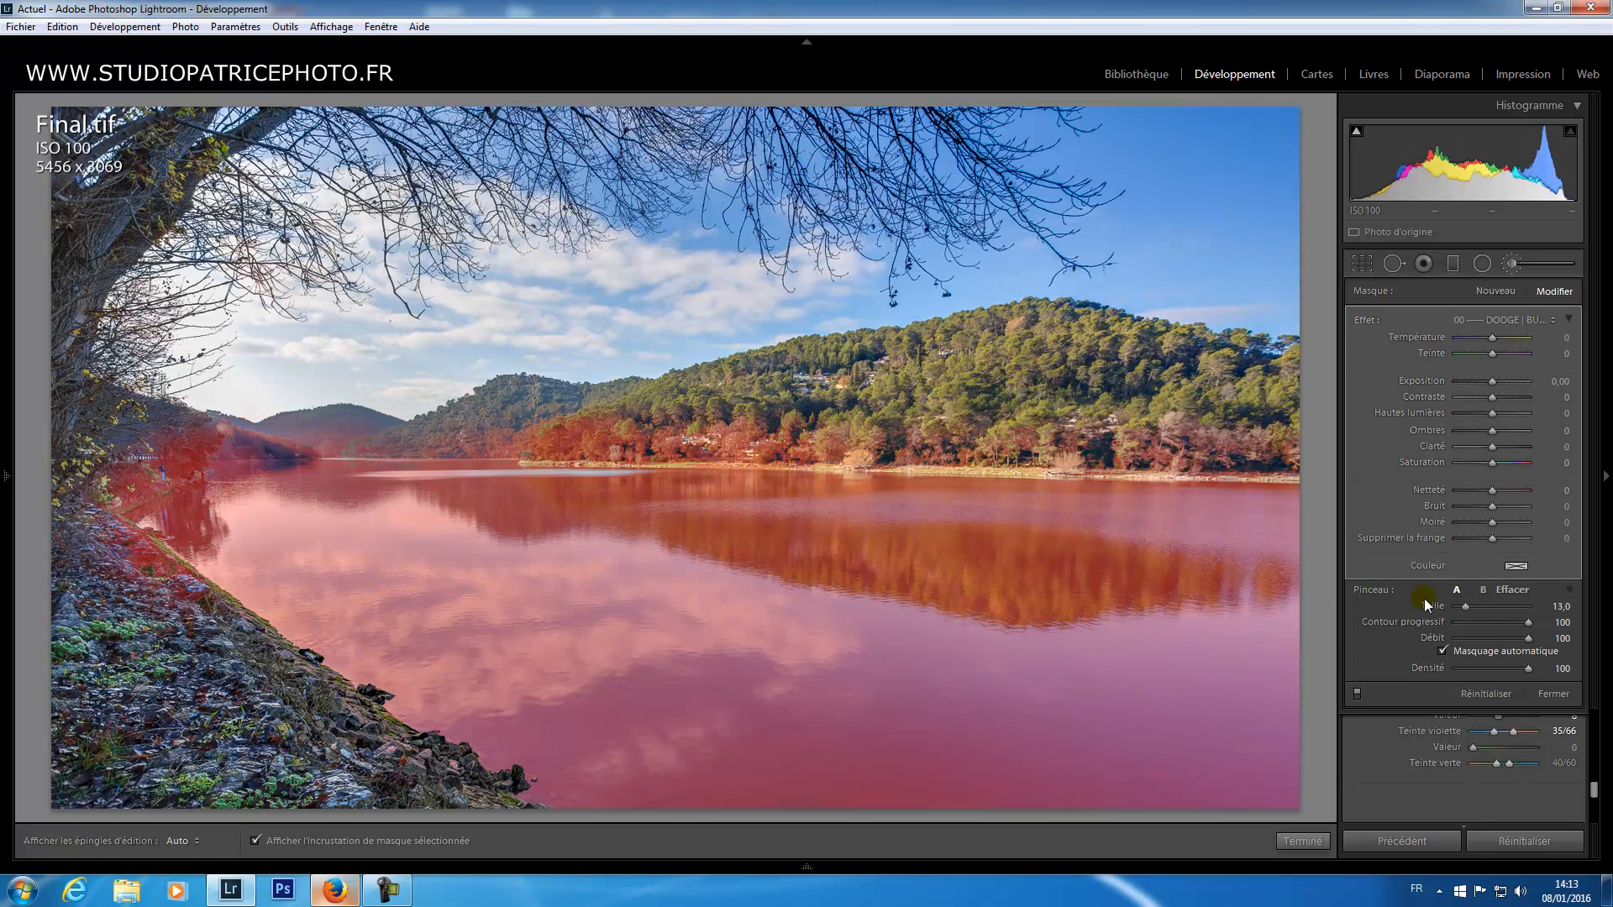
# Step: Erase the brush mask where it spills onto the rocky bank, the distant hills and the wooded far shore
pyautogui.click(1504, 591)
pyautogui.press('h')
pyautogui.moveTo(251, 442)
pyautogui.mouseDown()
pyautogui.moveTo(210, 442)
pyautogui.moveTo(270, 438)
pyautogui.moveTo(256, 426)
pyautogui.moveTo(361, 441)
pyautogui.moveTo(223, 449)
pyautogui.mouseUp()
pyautogui.moveTo(169, 445)
pyautogui.mouseDown()
pyautogui.moveTo(140, 485)
pyautogui.moveTo(183, 471)
pyautogui.moveTo(96, 513)
pyautogui.moveTo(126, 558)
pyautogui.moveTo(108, 524)
pyautogui.moveTo(473, 781)
pyautogui.mouseUp()
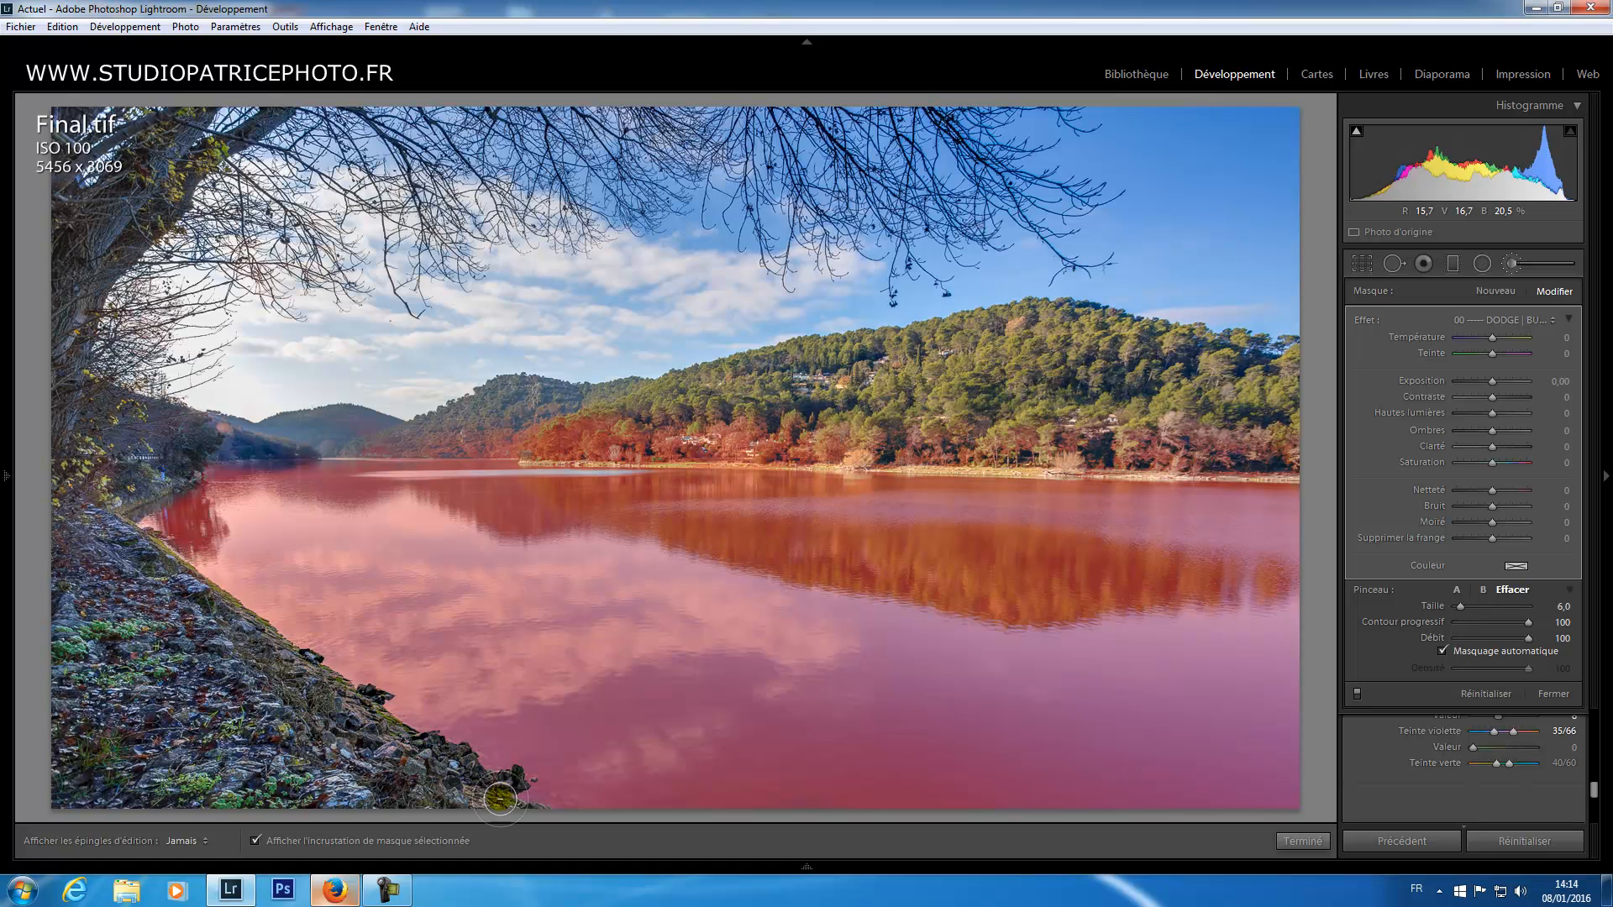
pyautogui.press('h')
pyautogui.moveTo(351, 428)
pyautogui.mouseDown()
pyautogui.moveTo(382, 444)
pyautogui.moveTo(357, 443)
pyautogui.moveTo(665, 431)
pyautogui.moveTo(503, 452)
pyautogui.moveTo(782, 453)
pyautogui.moveTo(659, 456)
pyautogui.moveTo(540, 445)
pyautogui.moveTo(835, 446)
pyautogui.moveTo(736, 426)
pyautogui.moveTo(931, 436)
pyautogui.moveTo(789, 448)
pyautogui.moveTo(1189, 436)
pyautogui.moveTo(1080, 454)
pyautogui.moveTo(1162, 462)
pyautogui.moveTo(1286, 443)
pyautogui.moveTo(1228, 434)
pyautogui.moveTo(1280, 441)
pyautogui.moveTo(1234, 465)
pyautogui.moveTo(1265, 459)
pyautogui.moveTo(578, 446)
pyautogui.moveTo(1292, 468)
pyautogui.moveTo(613, 436)
pyautogui.mouseUp()
pyautogui.press('h')
pyautogui.press('h')
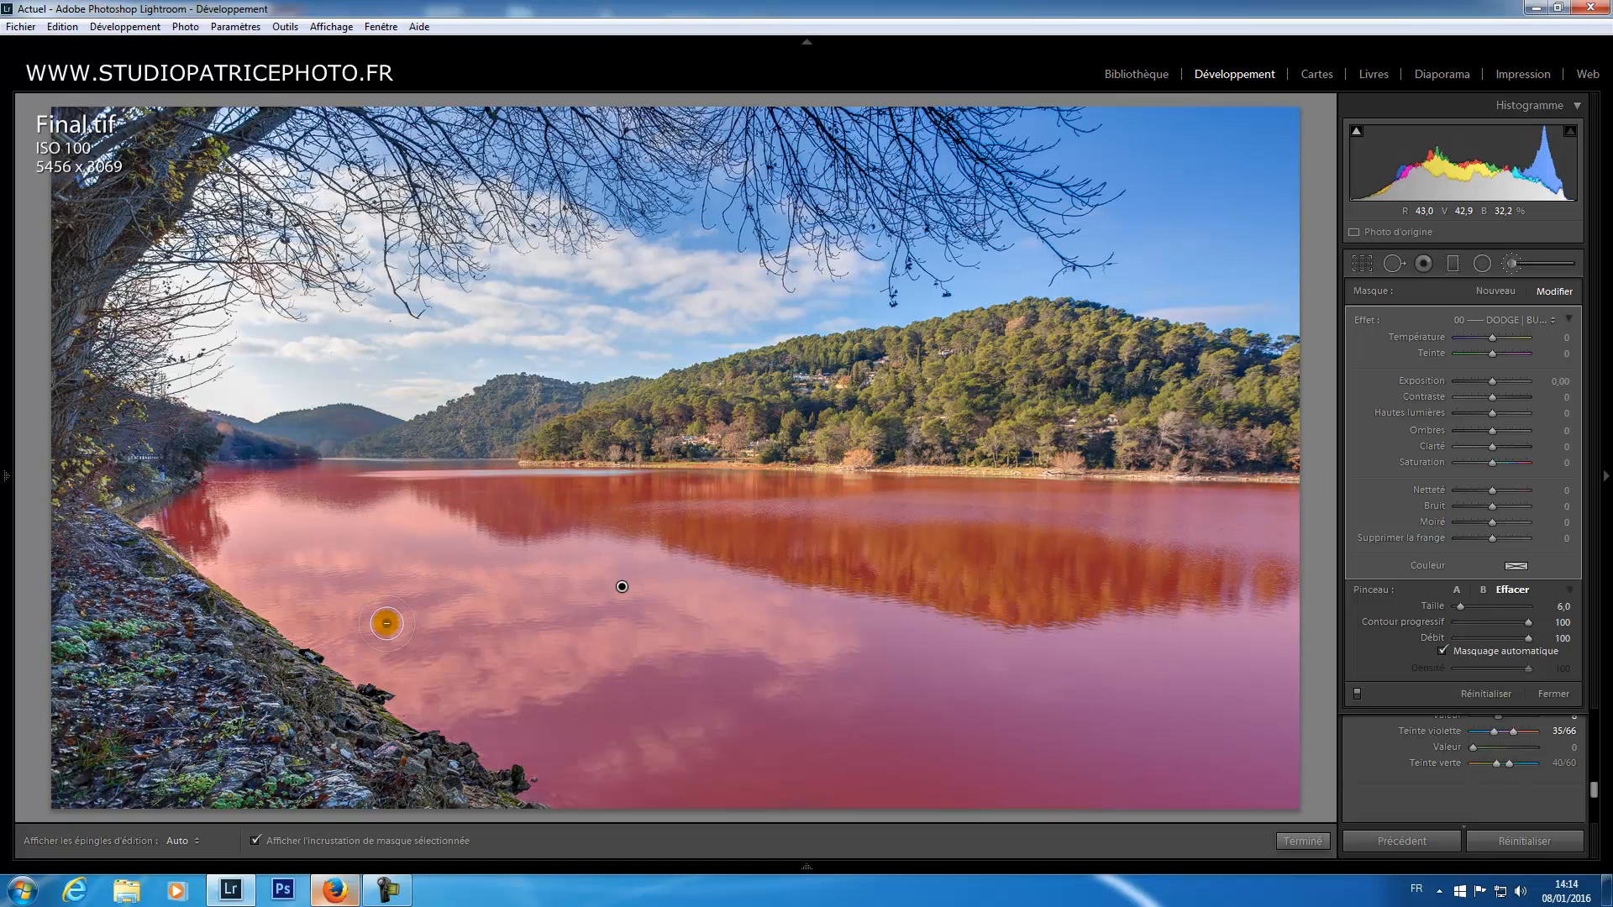
# Step: Hide the mask overlay, set the lake mask's clarity to 100 and close the adjustment brush
pyautogui.click(256, 841)
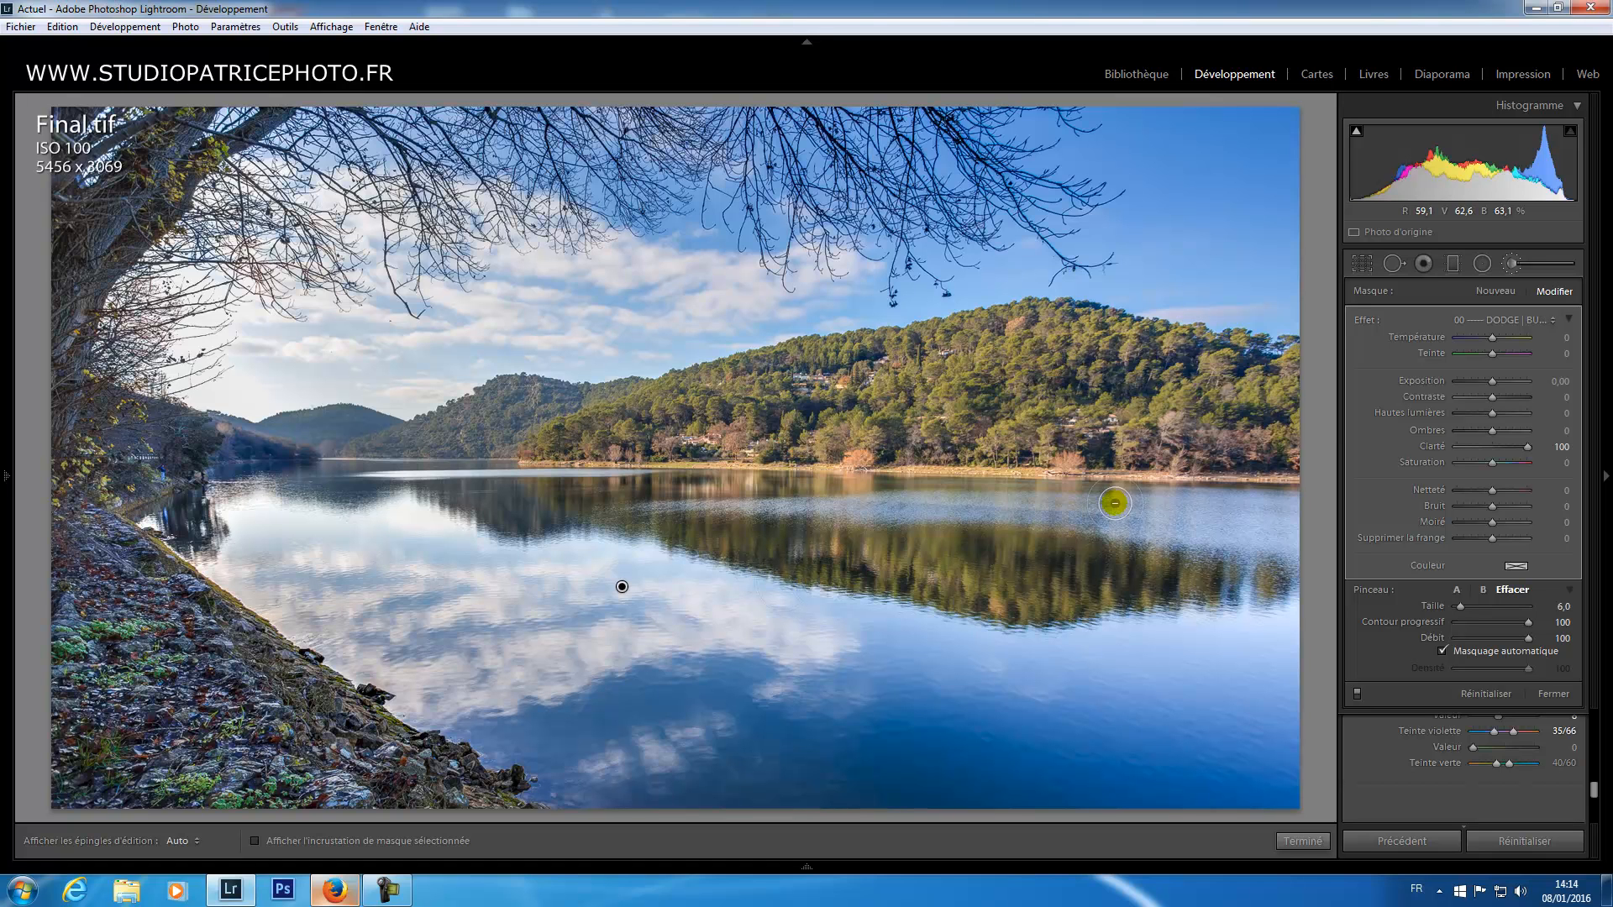
pyautogui.click(1510, 265)
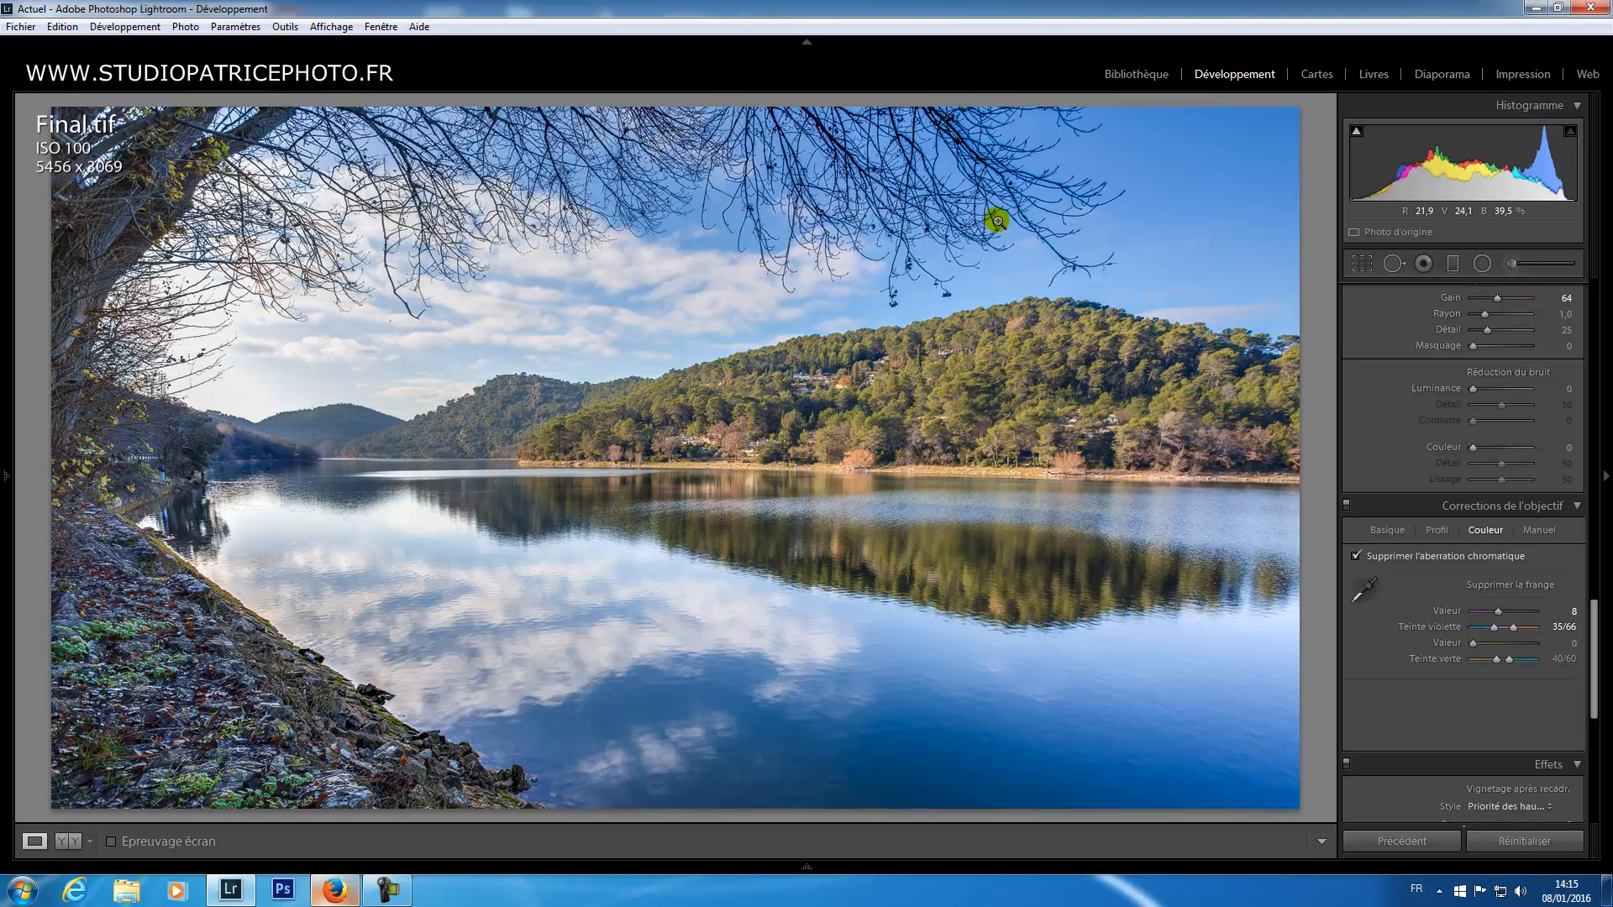
# Step: Open a copy of the photo with the Lightroom adjustments in Color Efex Pro 4
pyautogui.rightClick(685, 349)
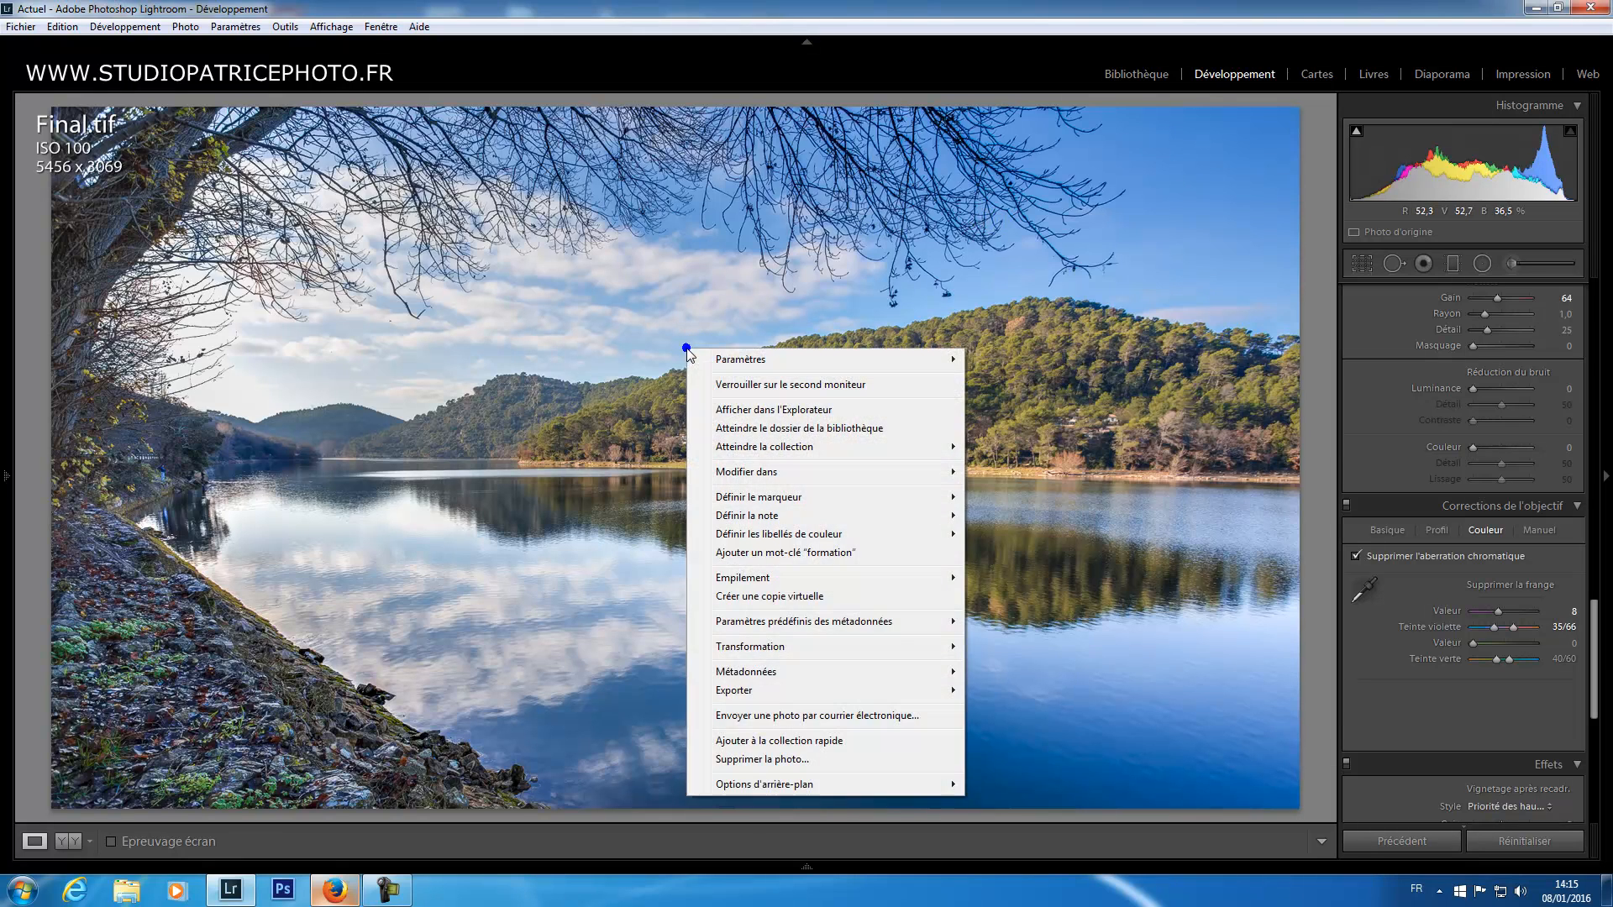
pyautogui.moveTo(767, 471)
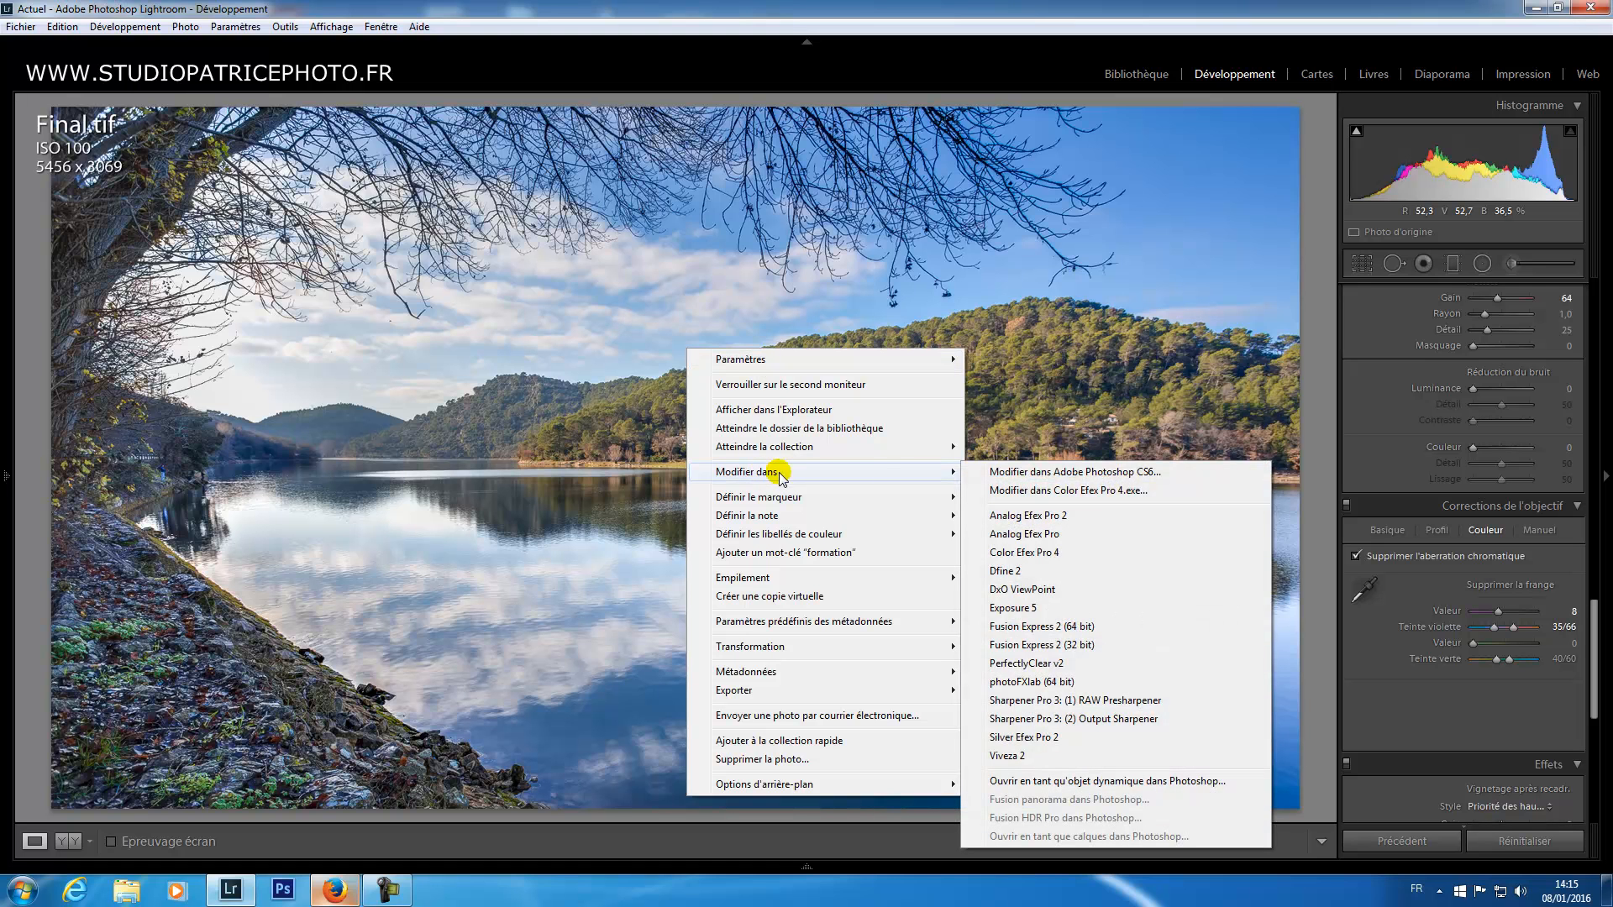
pyautogui.click(1038, 553)
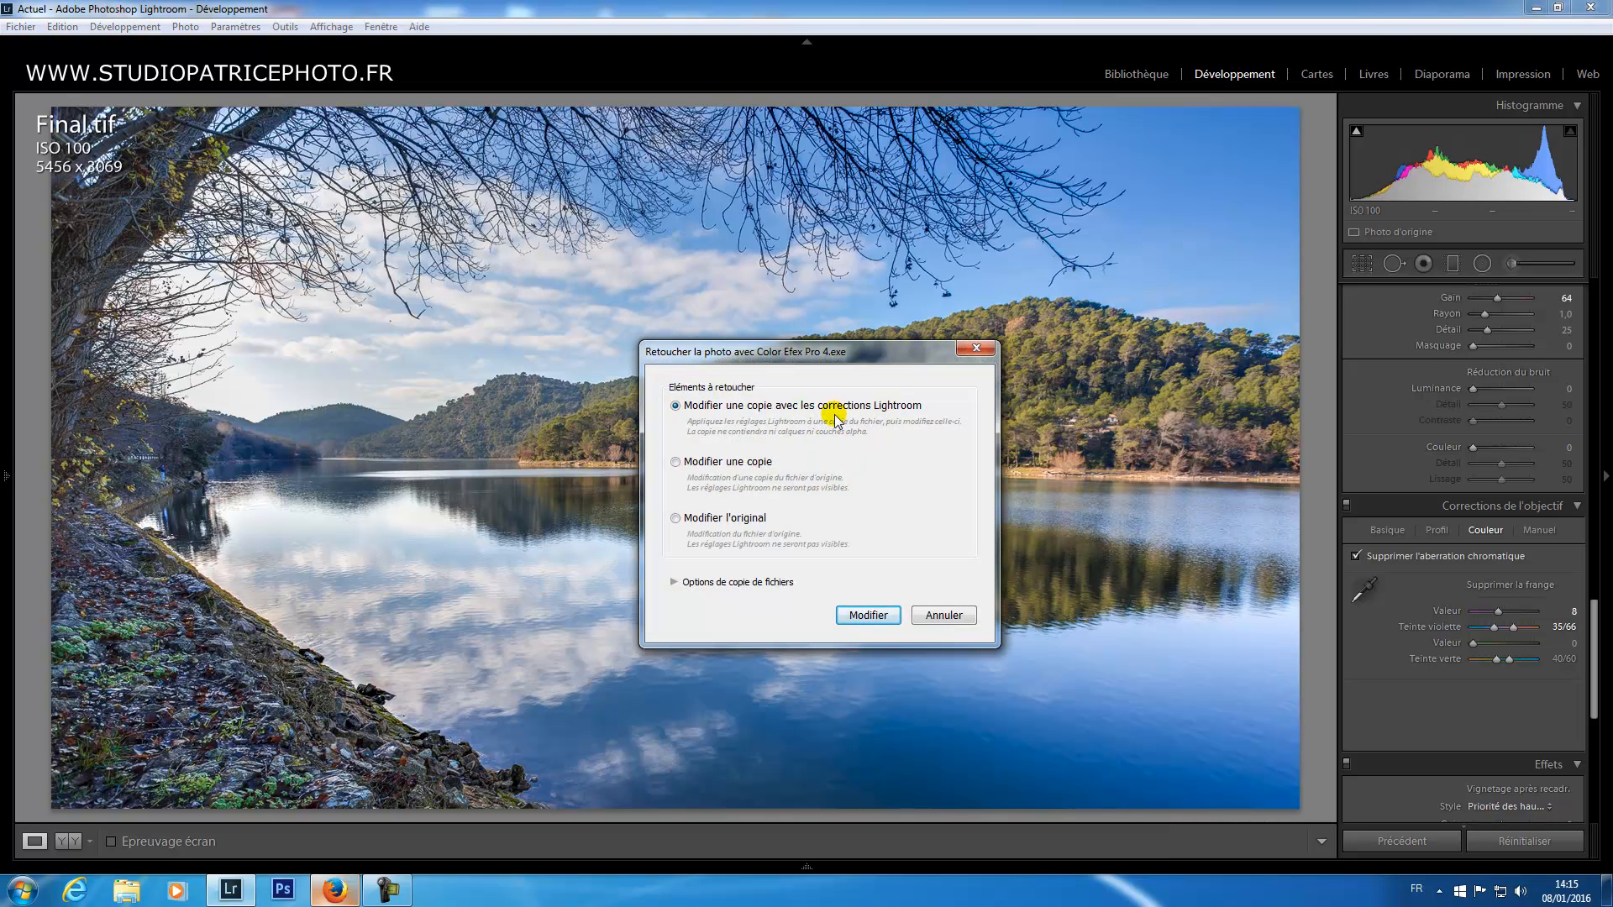
pyautogui.click(867, 614)
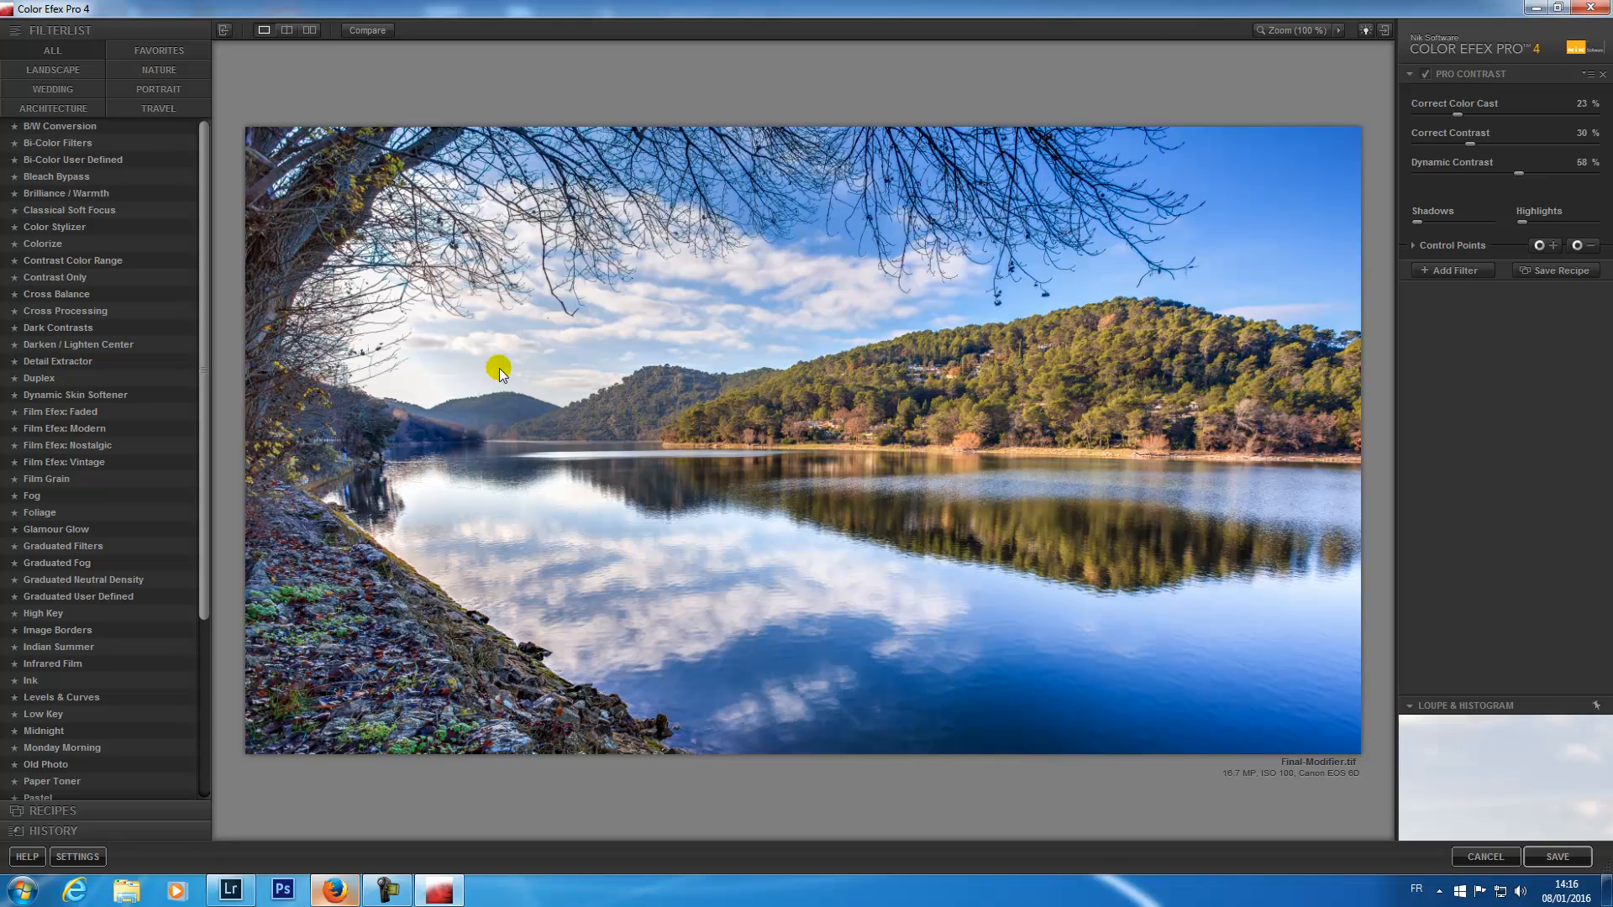
# Step: Apply Pro Contrast's 03 - Dynamic Contrast preset with 30% color cast, 30% contrast and 60% dynamic contrast, and add an empty filter slot
pyautogui.moveTo(203, 552); pyautogui.dragTo(205, 669)
pyautogui.click(83, 704)
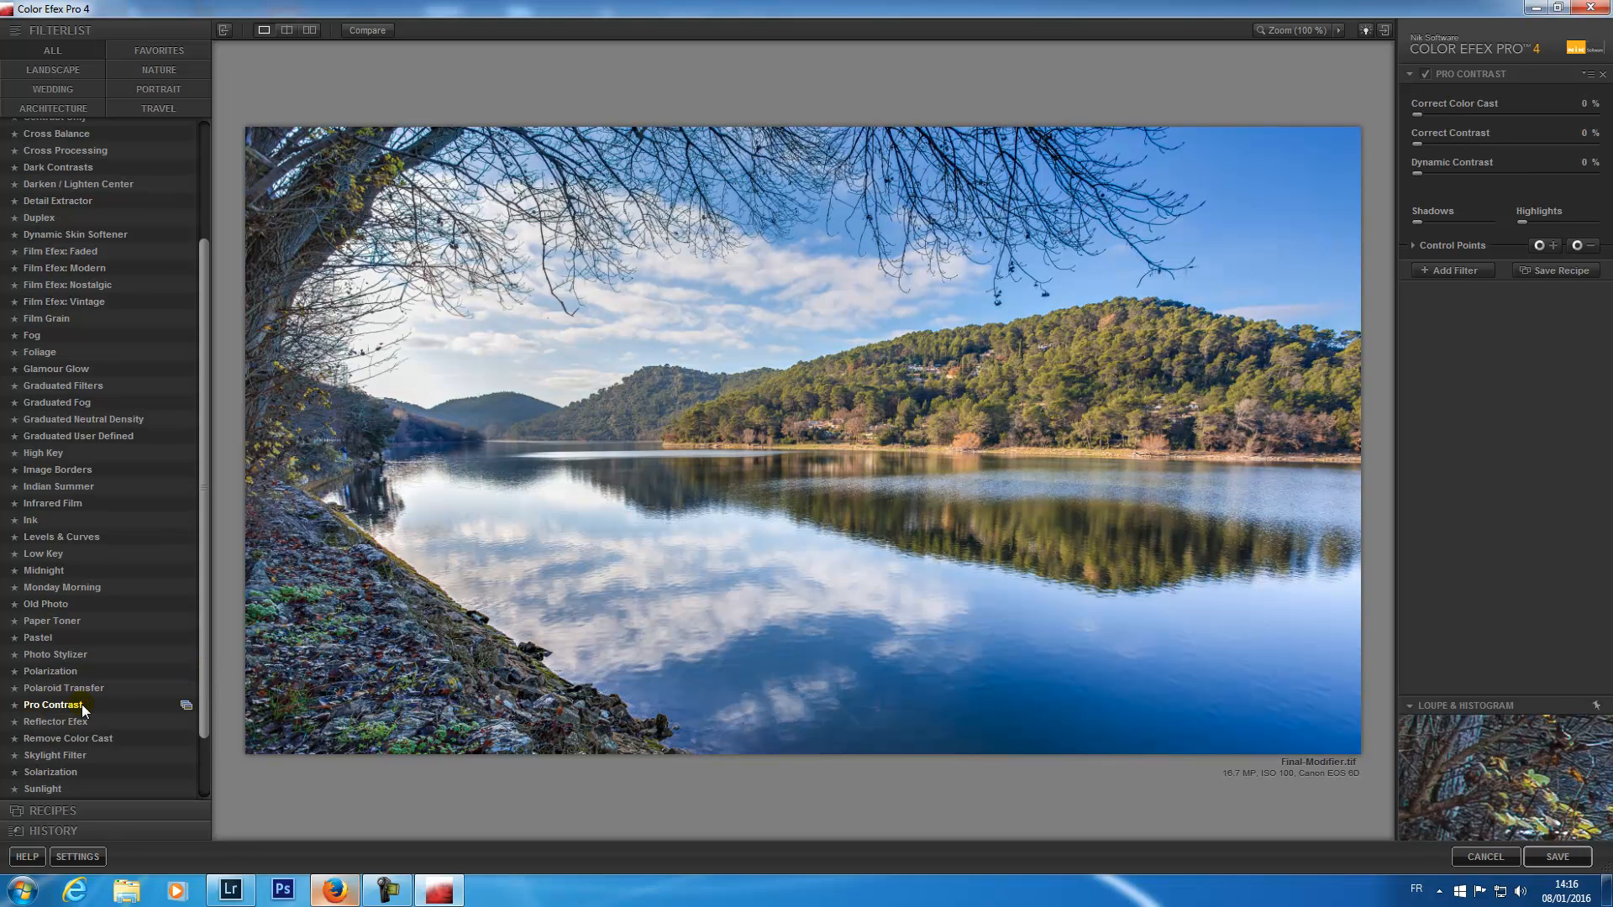
pyautogui.click(186, 705)
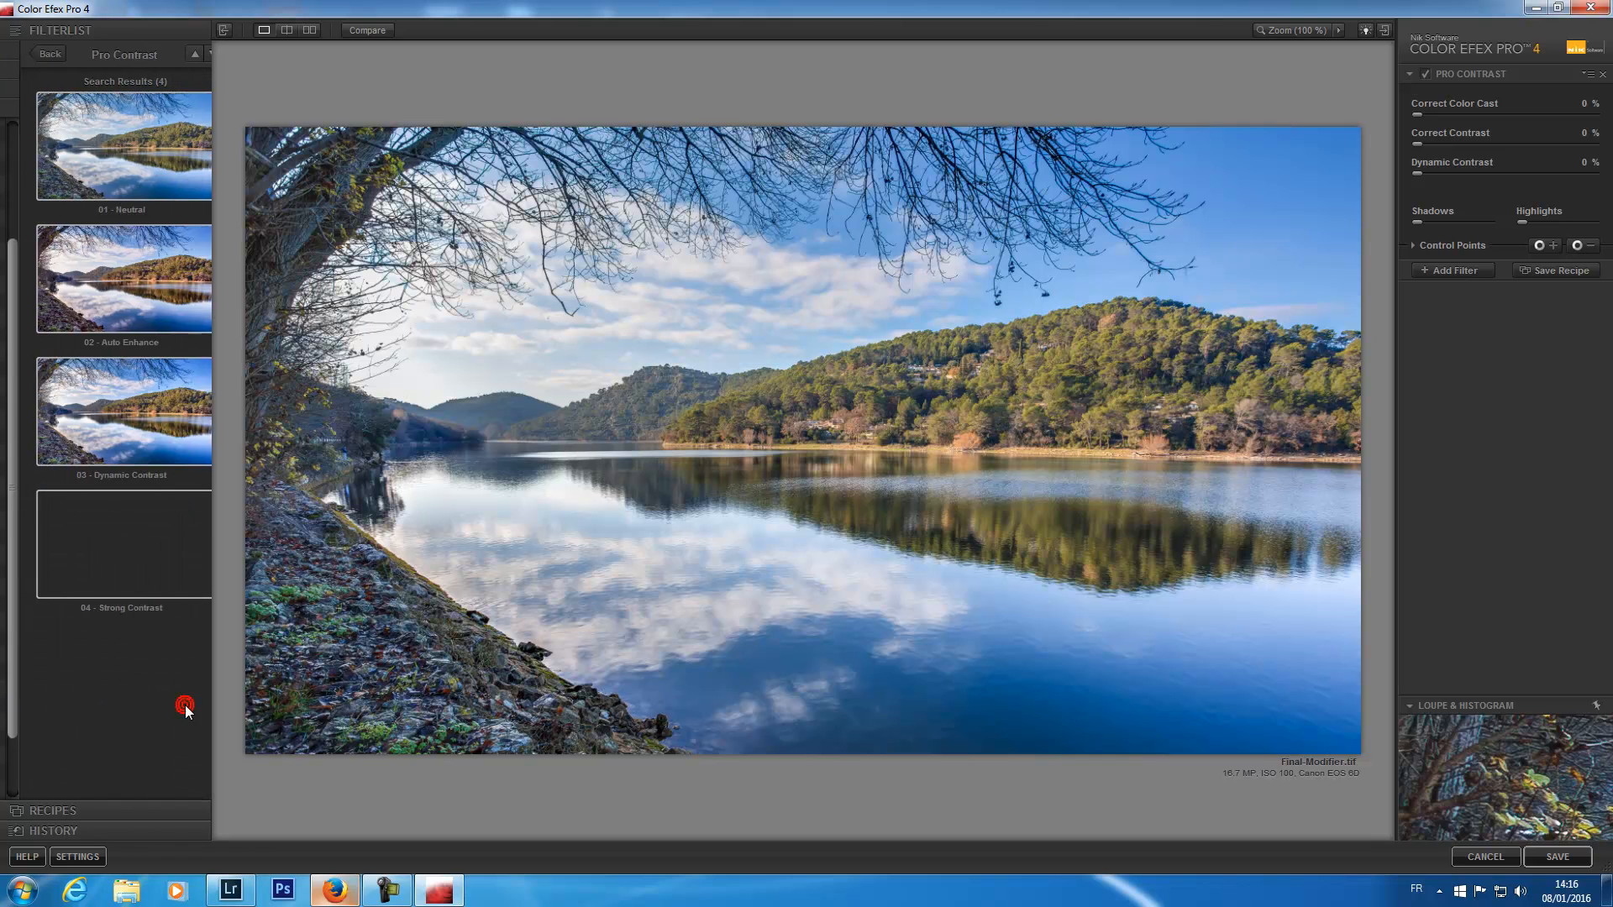
pyautogui.click(118, 397)
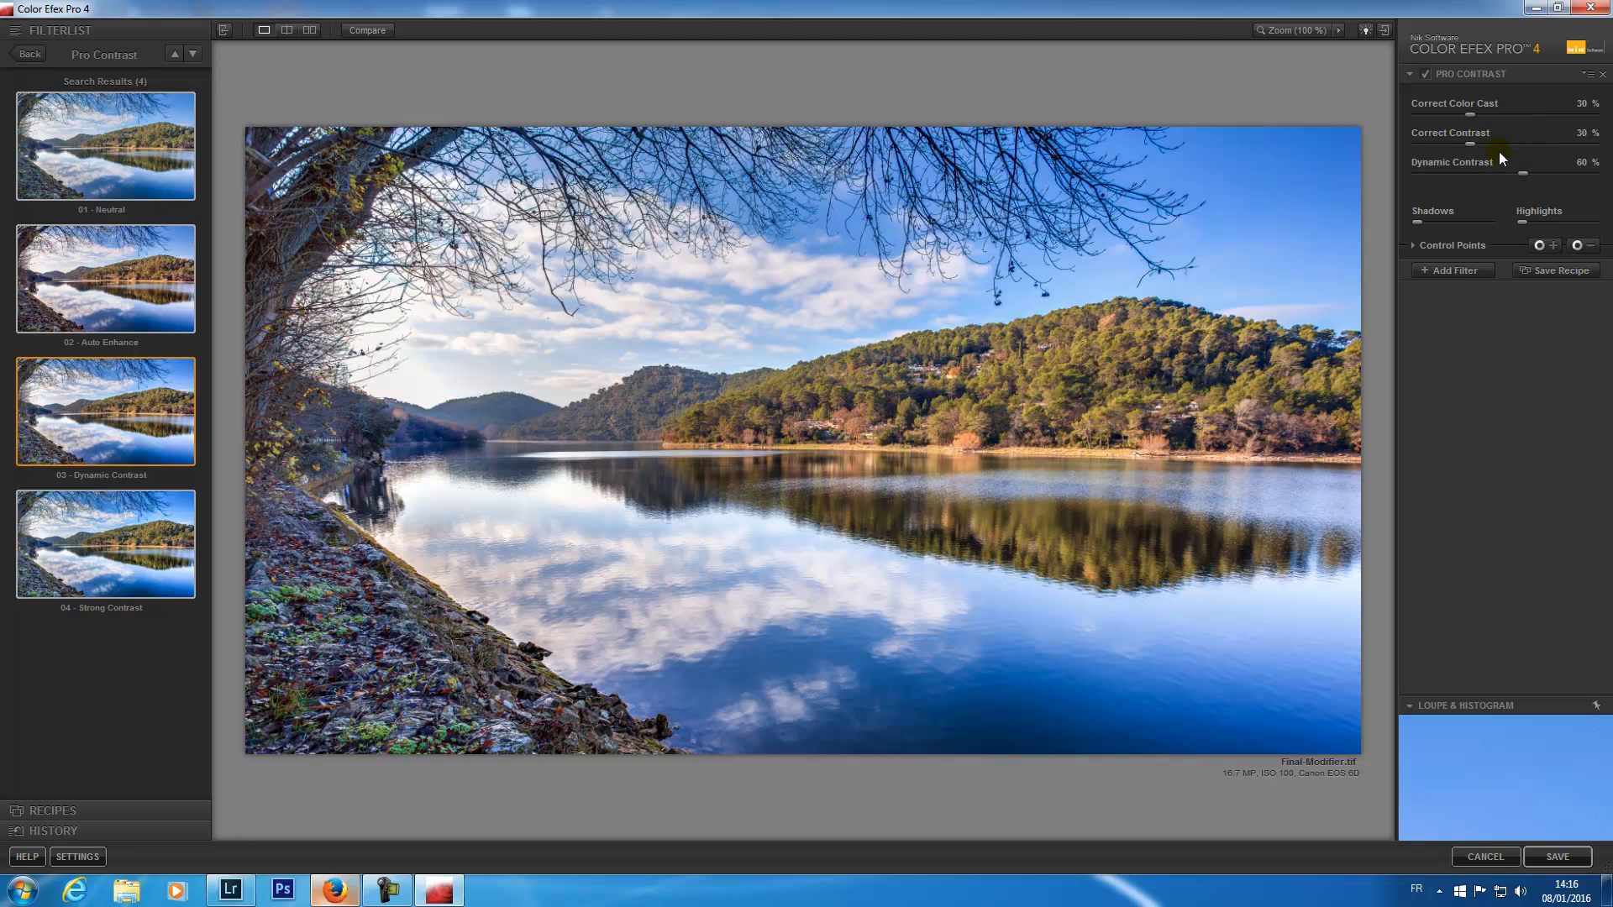
pyautogui.click(1457, 272)
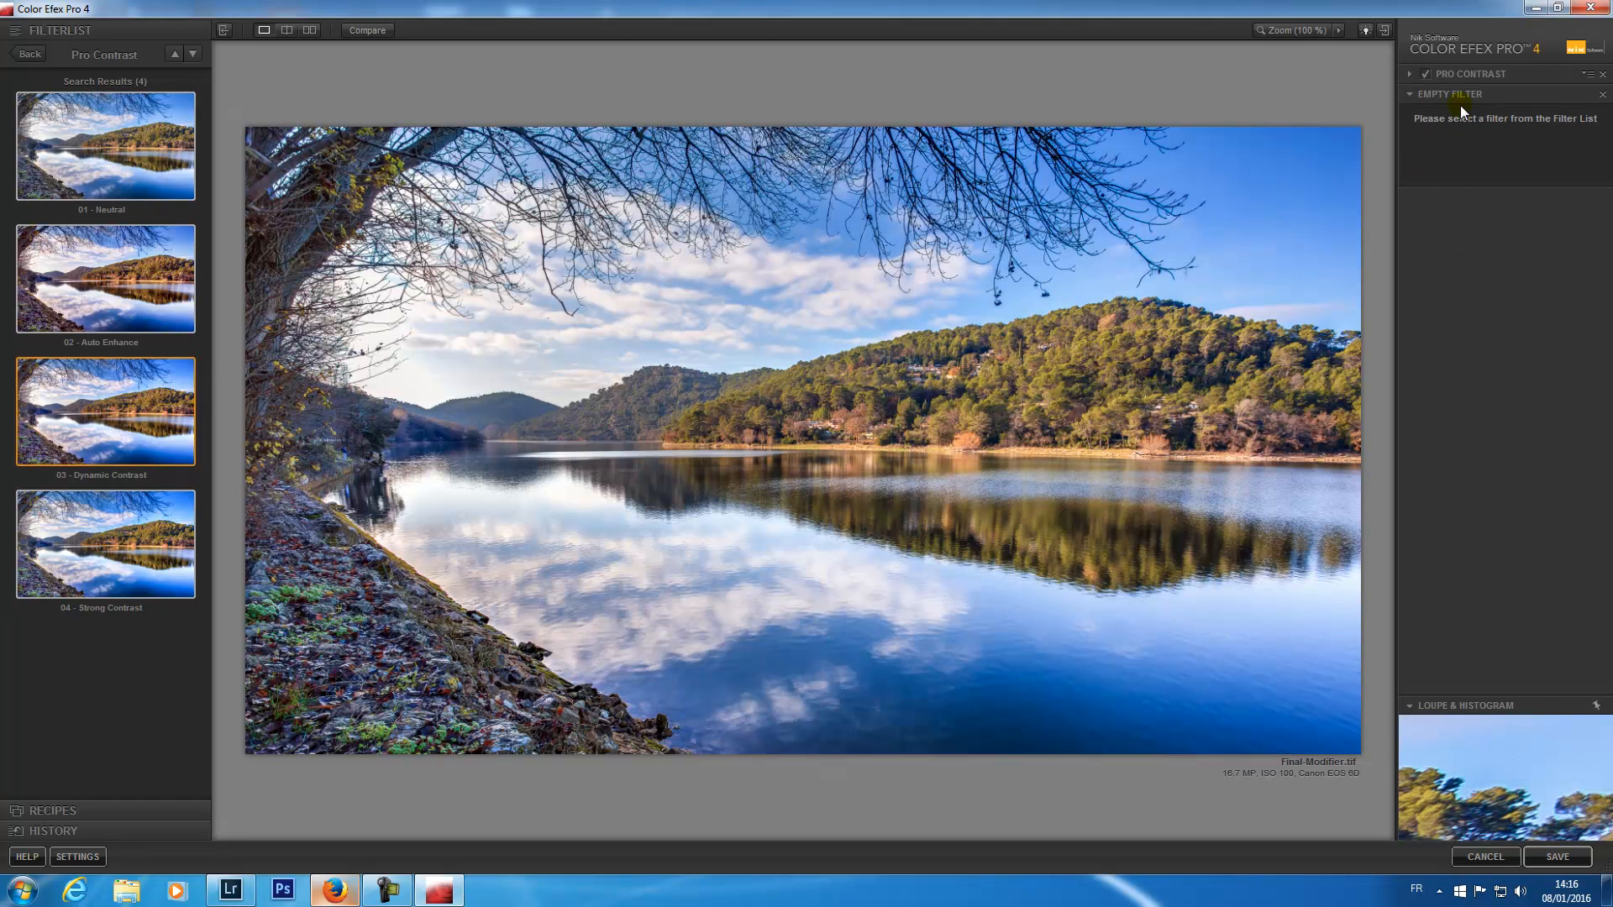
# Step: Apply Glamour Glow with 100% glow, 0% saturation, raised shadow protection and maximum highlight protection, and save the filtered photo back to Lightroom
pyautogui.click(35, 56)
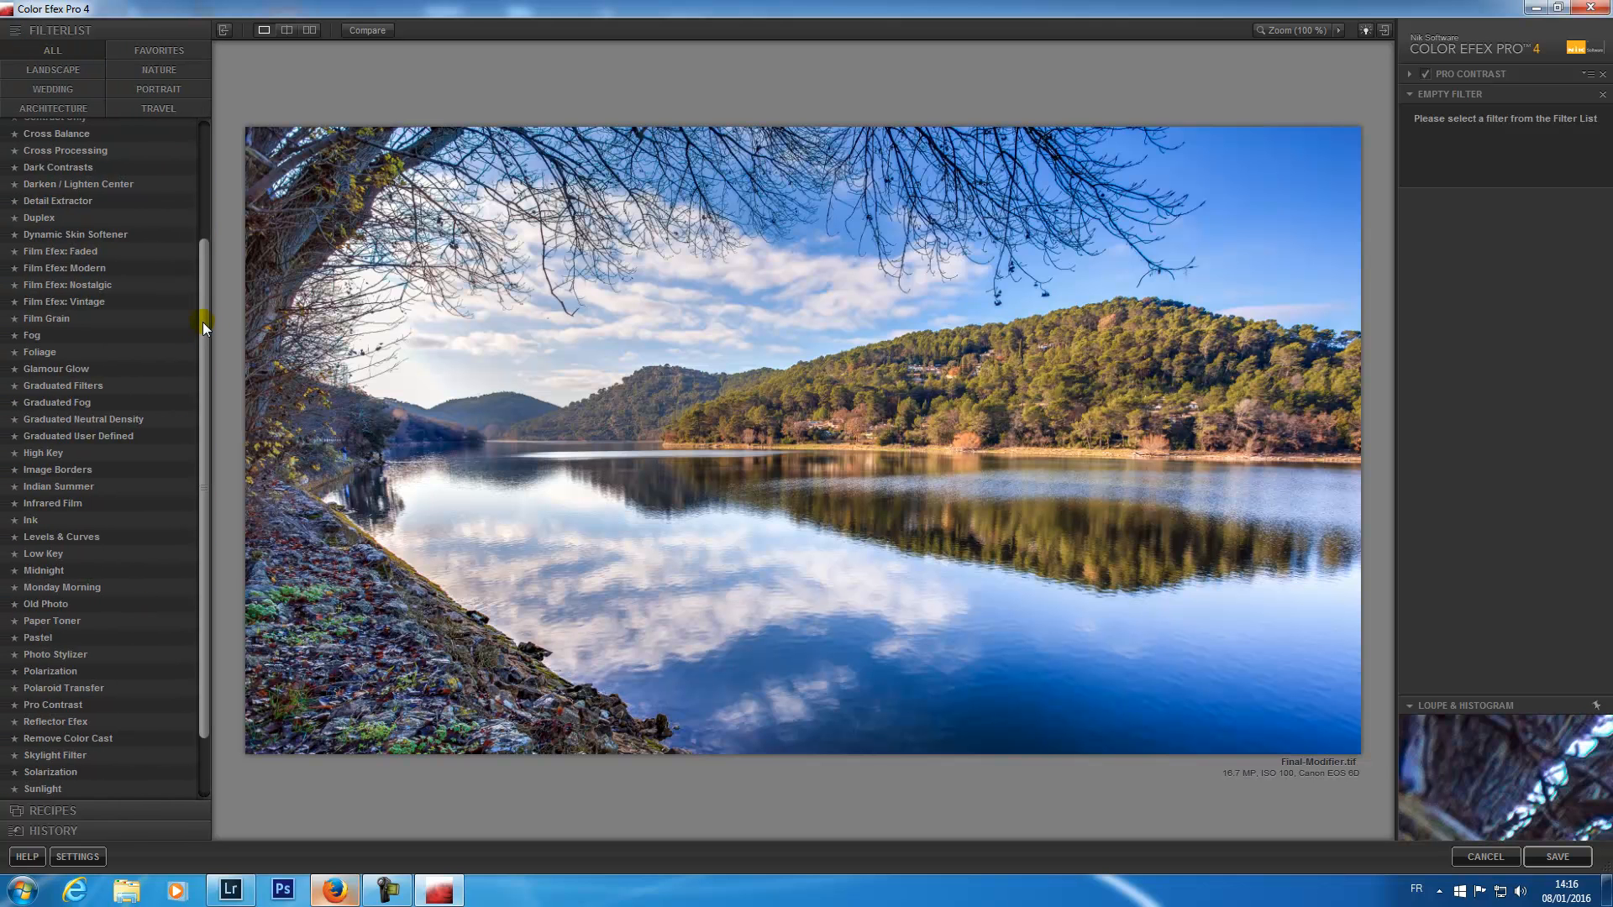
pyautogui.click(69, 371)
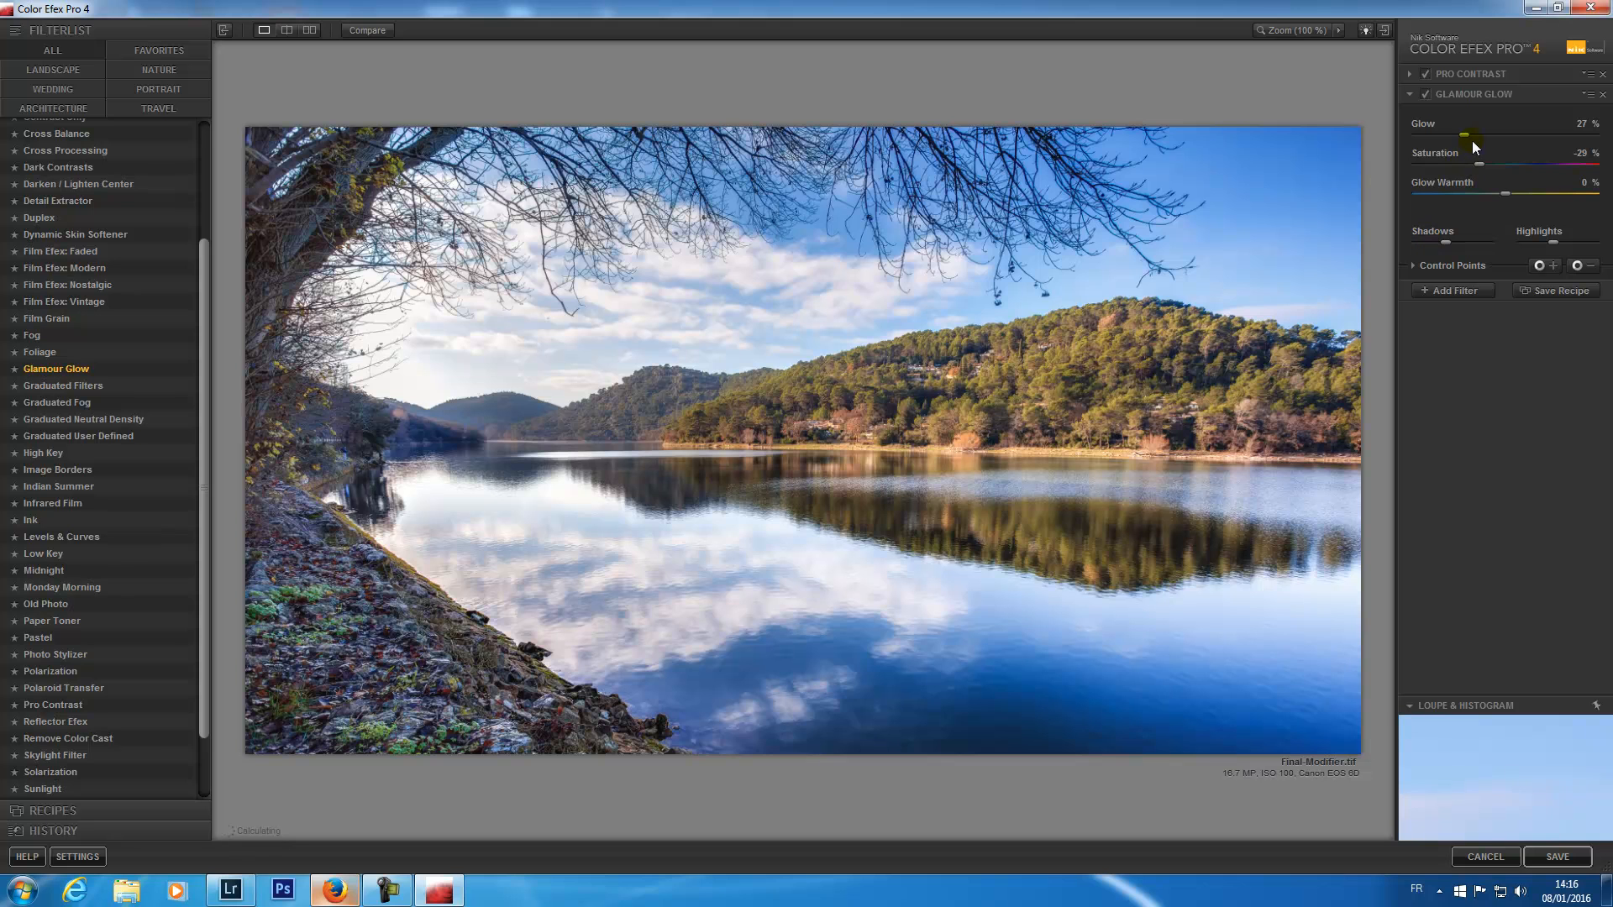
pyautogui.moveTo(1466, 135); pyautogui.dragTo(1594, 134)
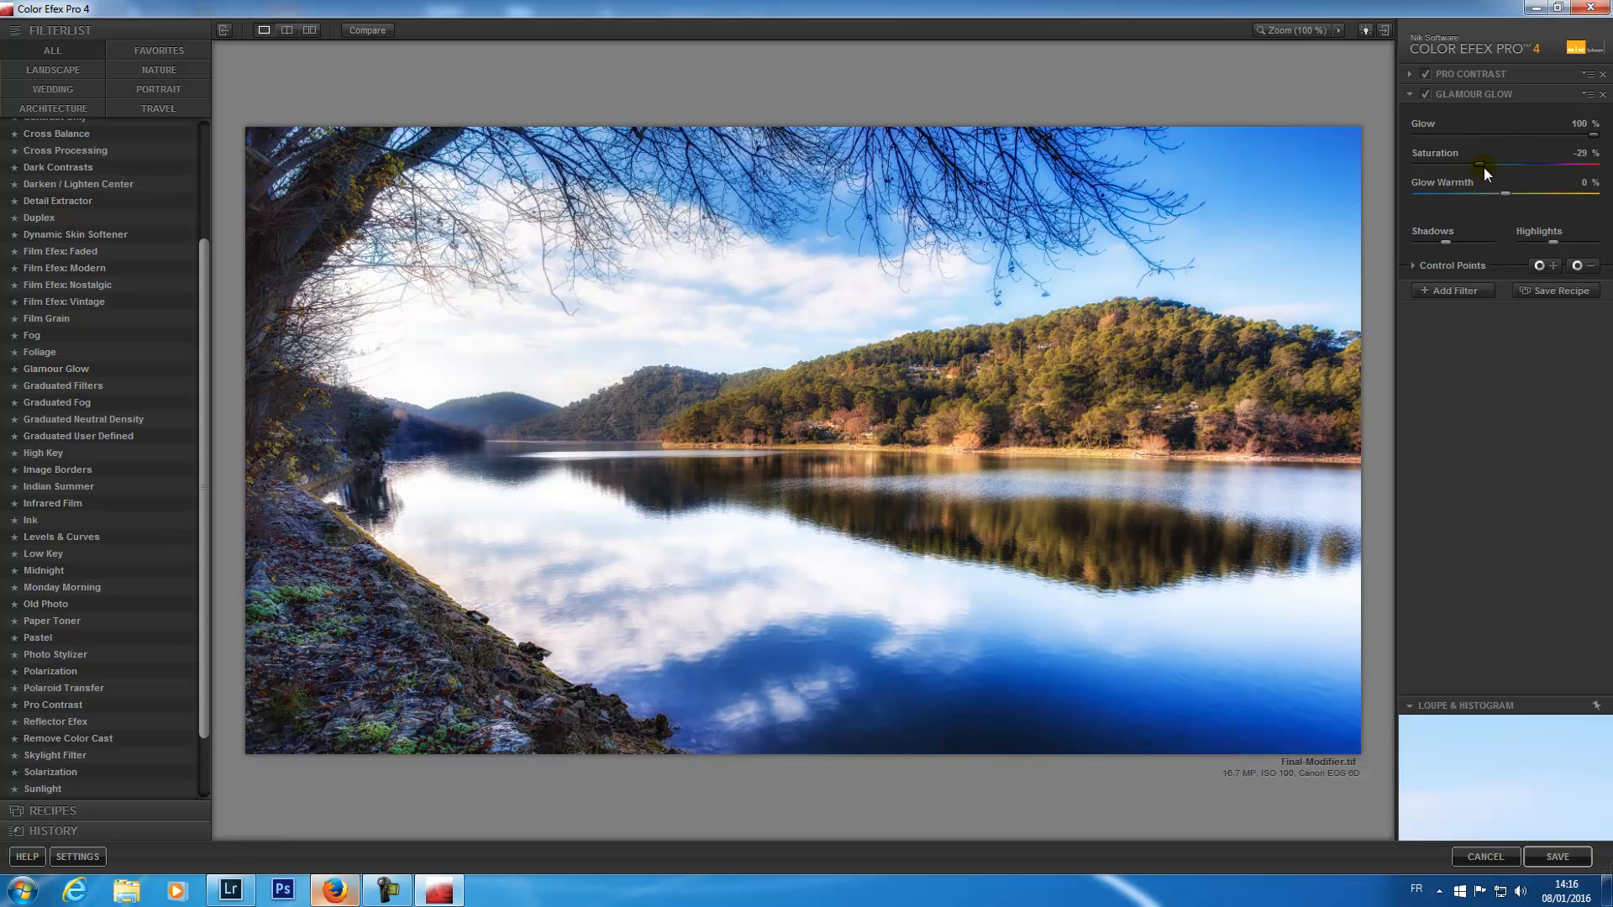
pyautogui.moveTo(1483, 168); pyautogui.dragTo(1507, 167)
pyautogui.moveTo(1446, 242); pyautogui.dragTo(1593, 241)
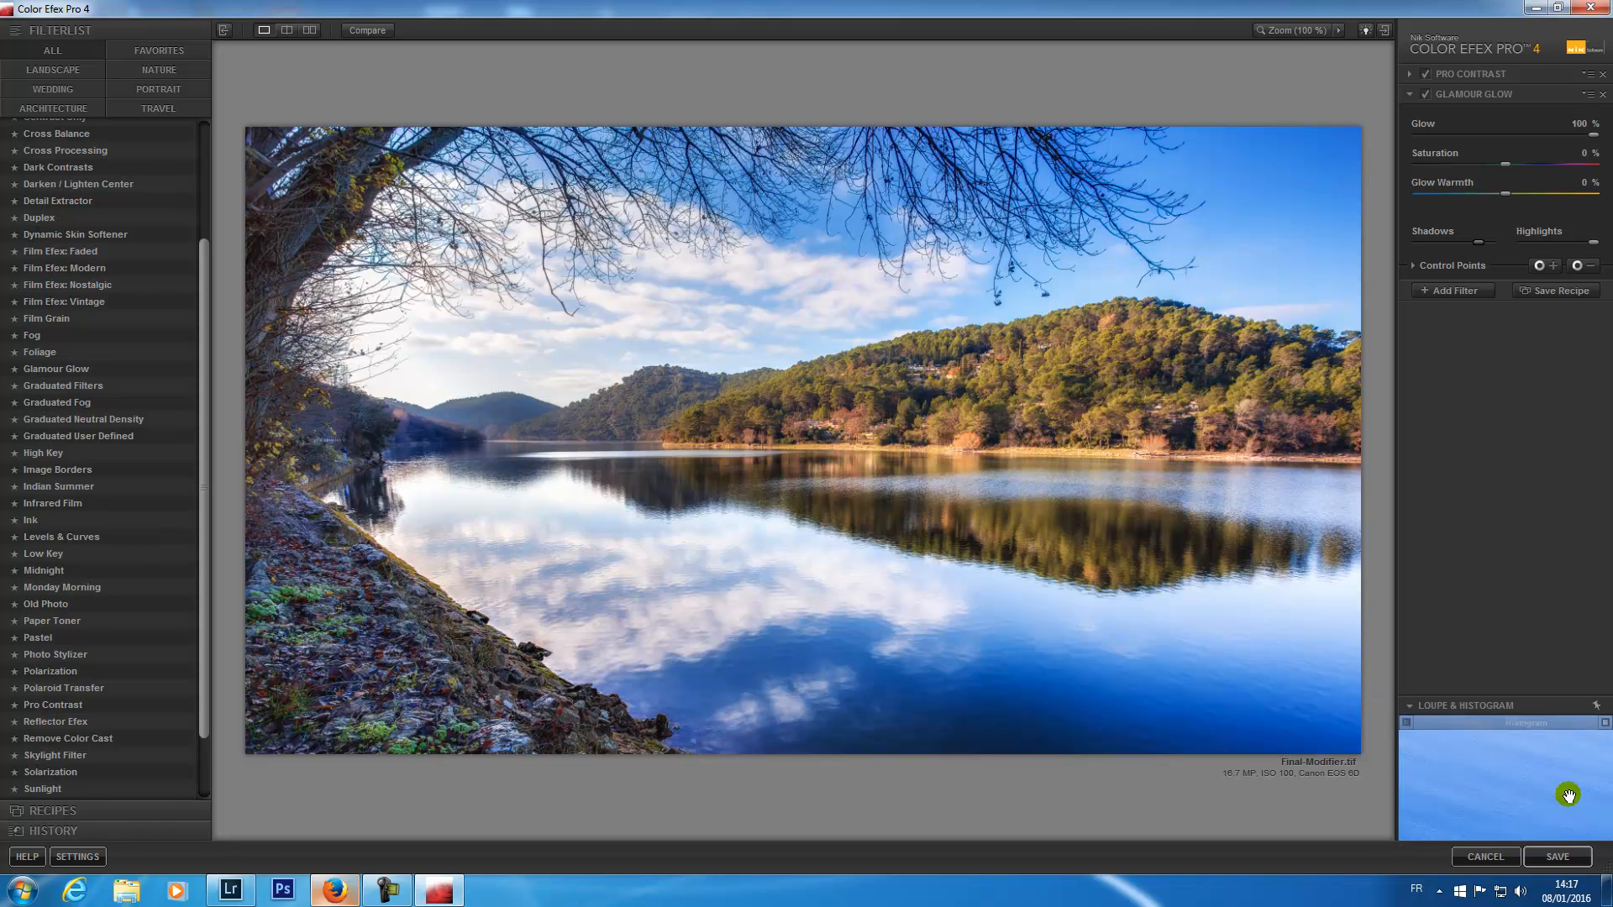
pyautogui.click(1559, 857)
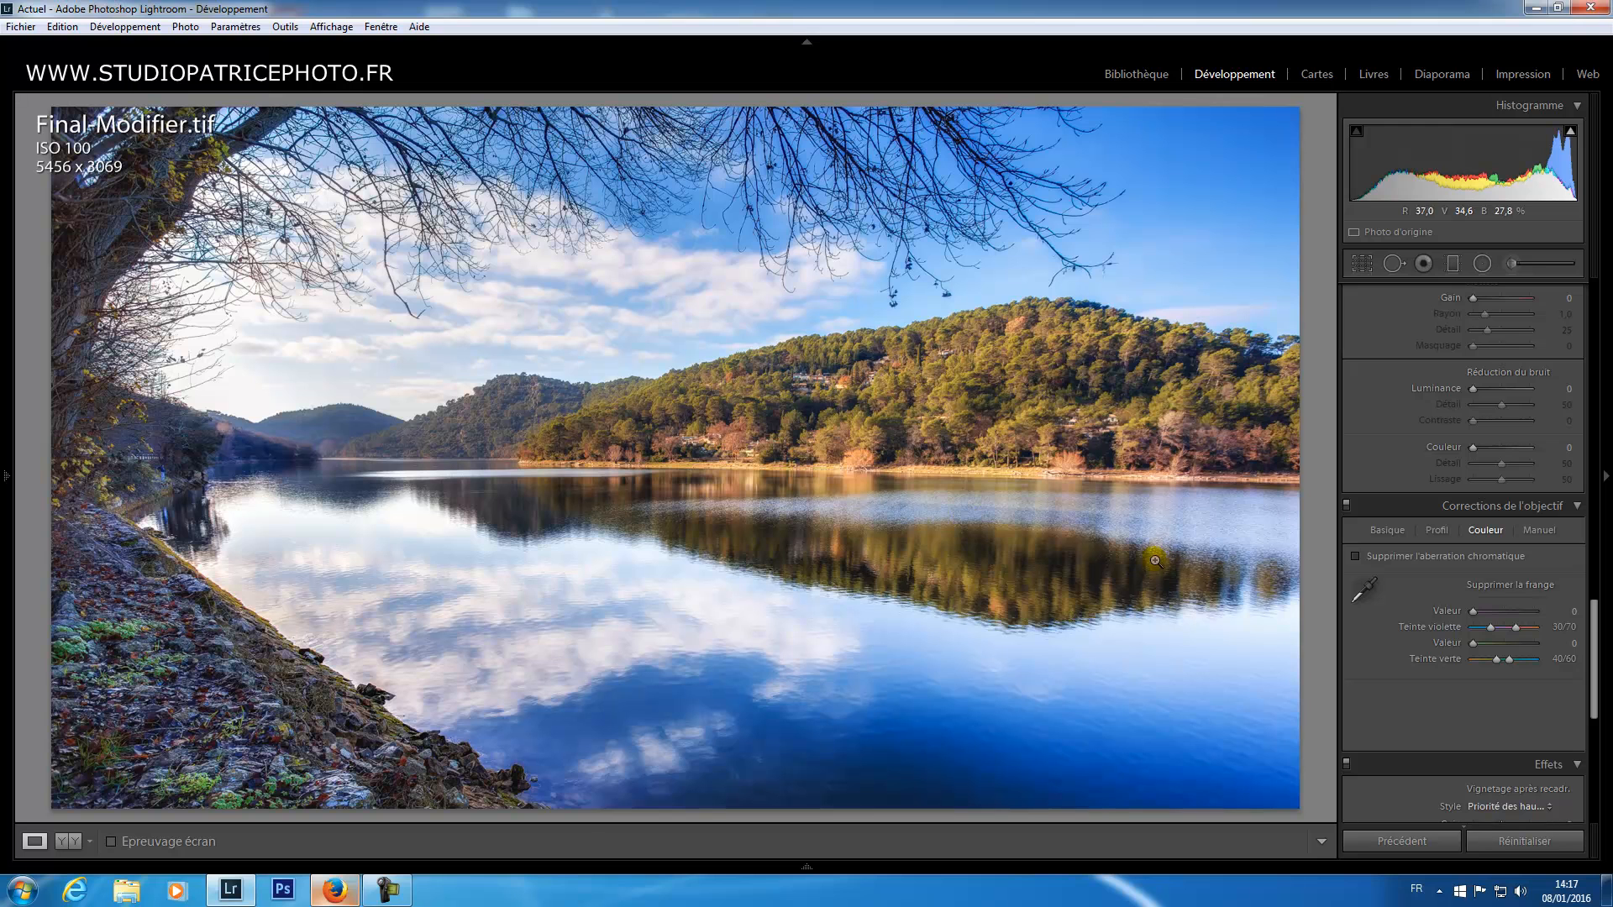
# Step: Reduce the overall saturation of Final-Modifier.tif to -7 in the basic adjustments
pyautogui.moveTo(1594, 623); pyautogui.dragTo(1594, 304)
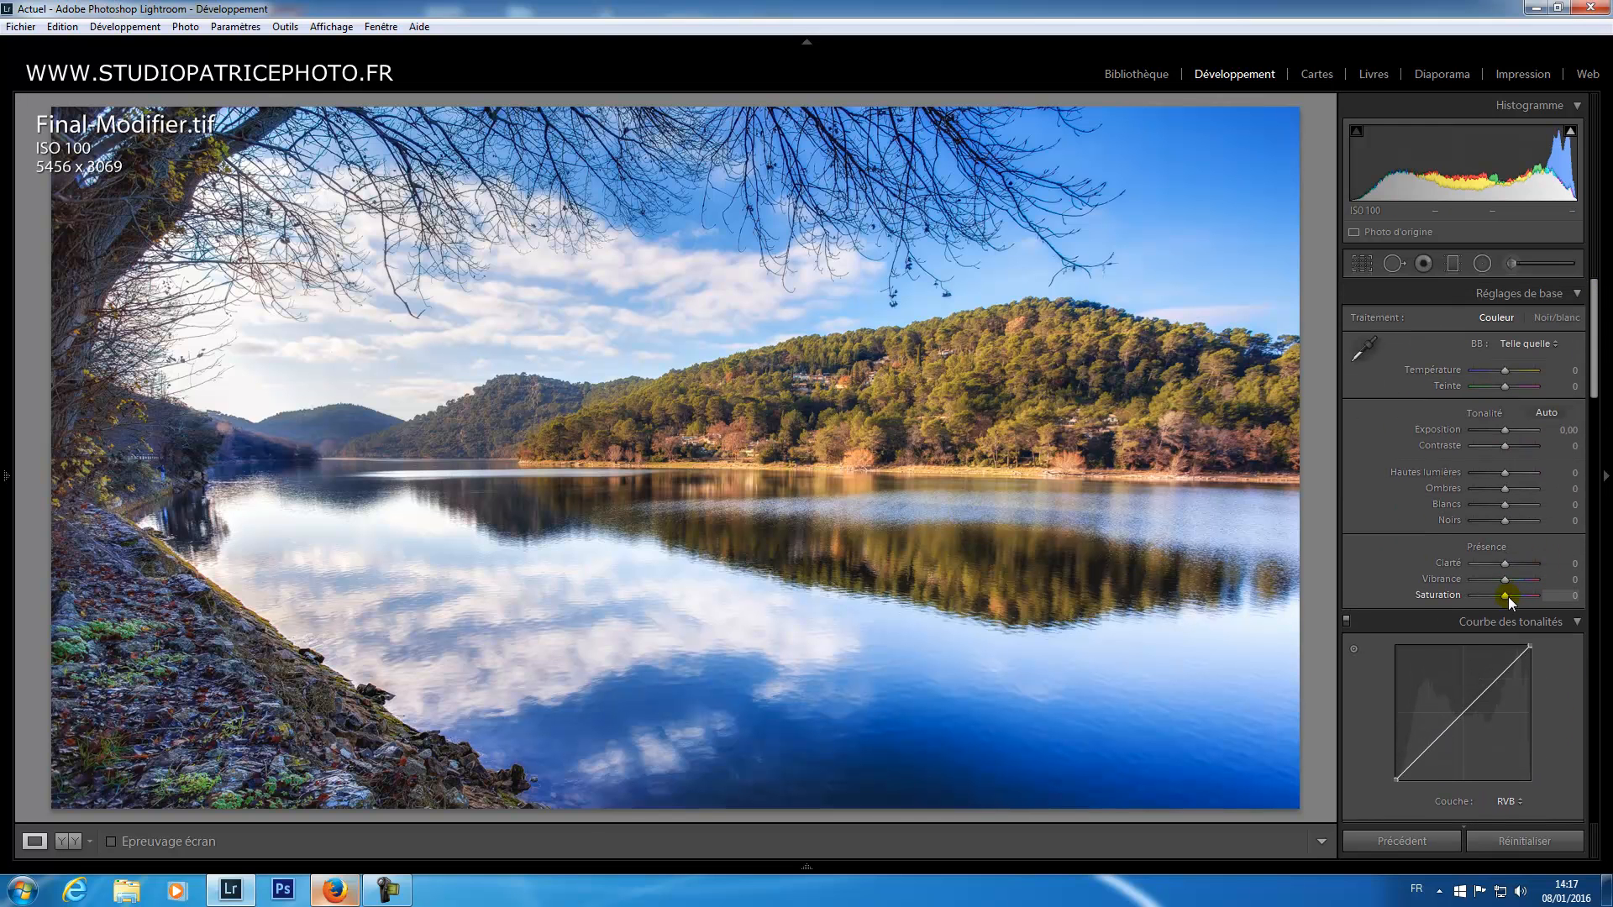
pyautogui.moveTo(1505, 595); pyautogui.dragTo(1501, 595)
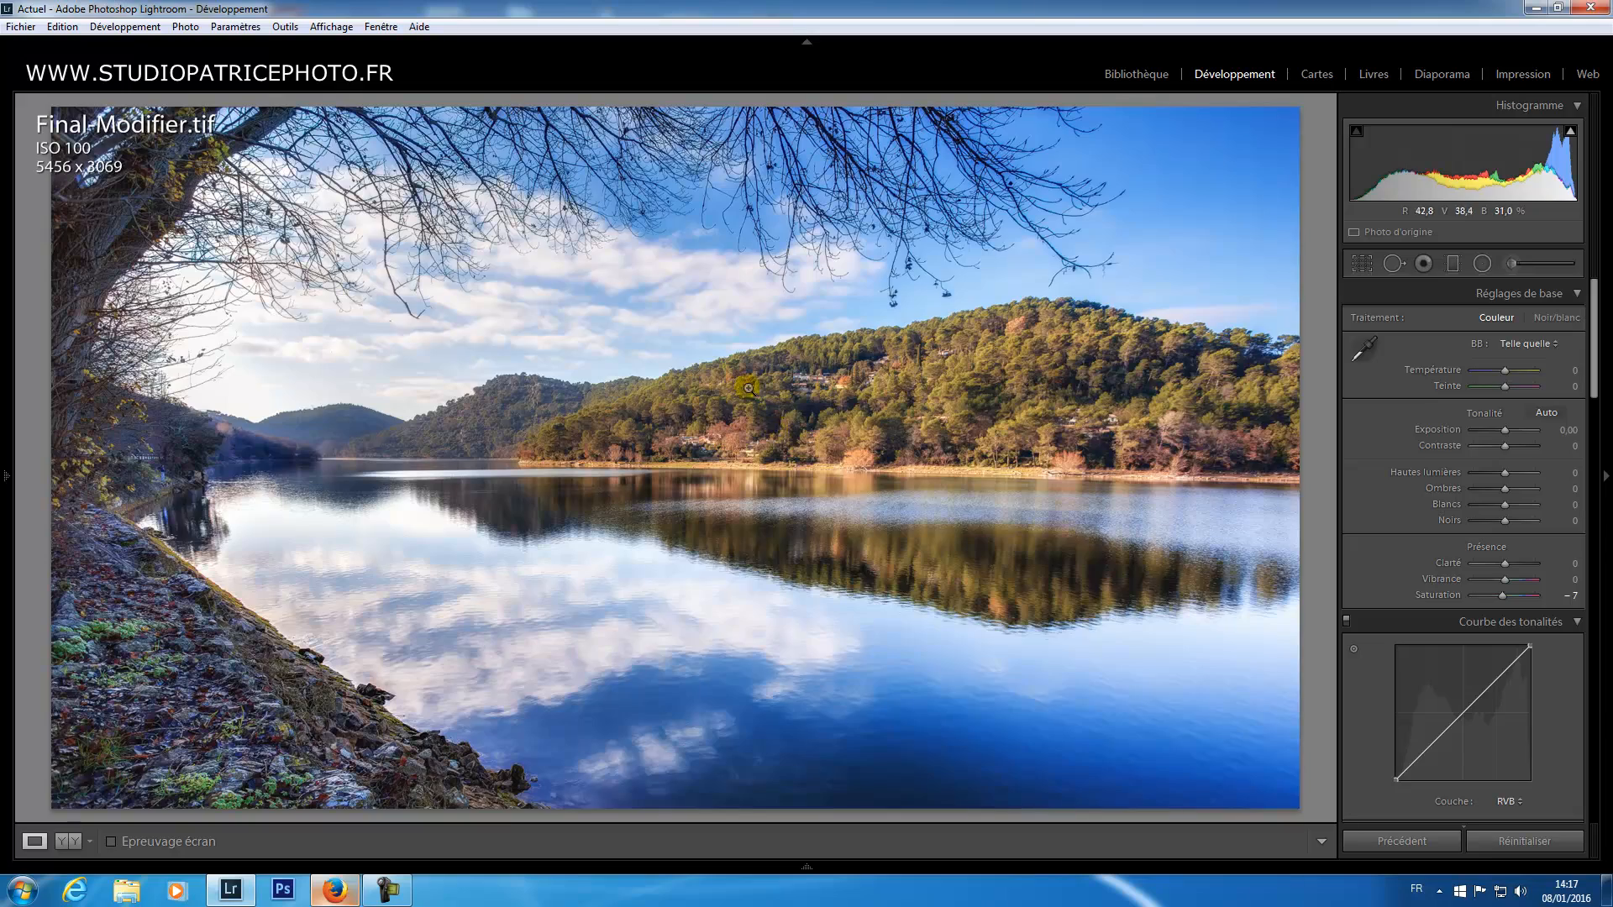
# Step: Examine the wooded hillside and far shore in close-up, and display the whole photo full screen
pyautogui.click(720, 407)
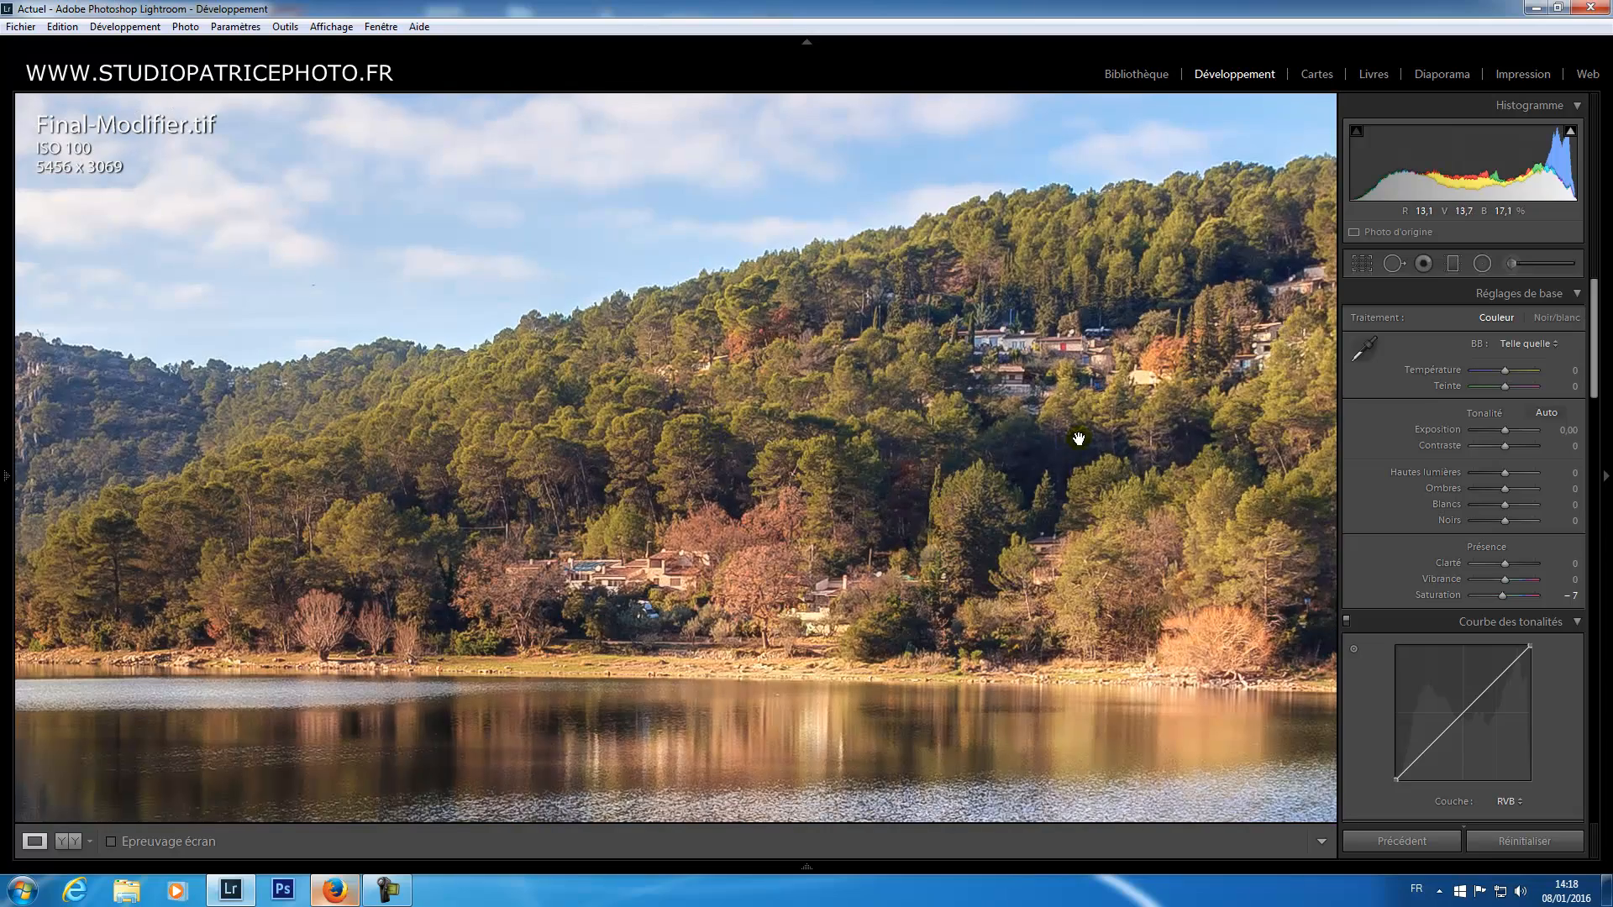
pyautogui.moveTo(1072, 436); pyautogui.dragTo(566, 432)
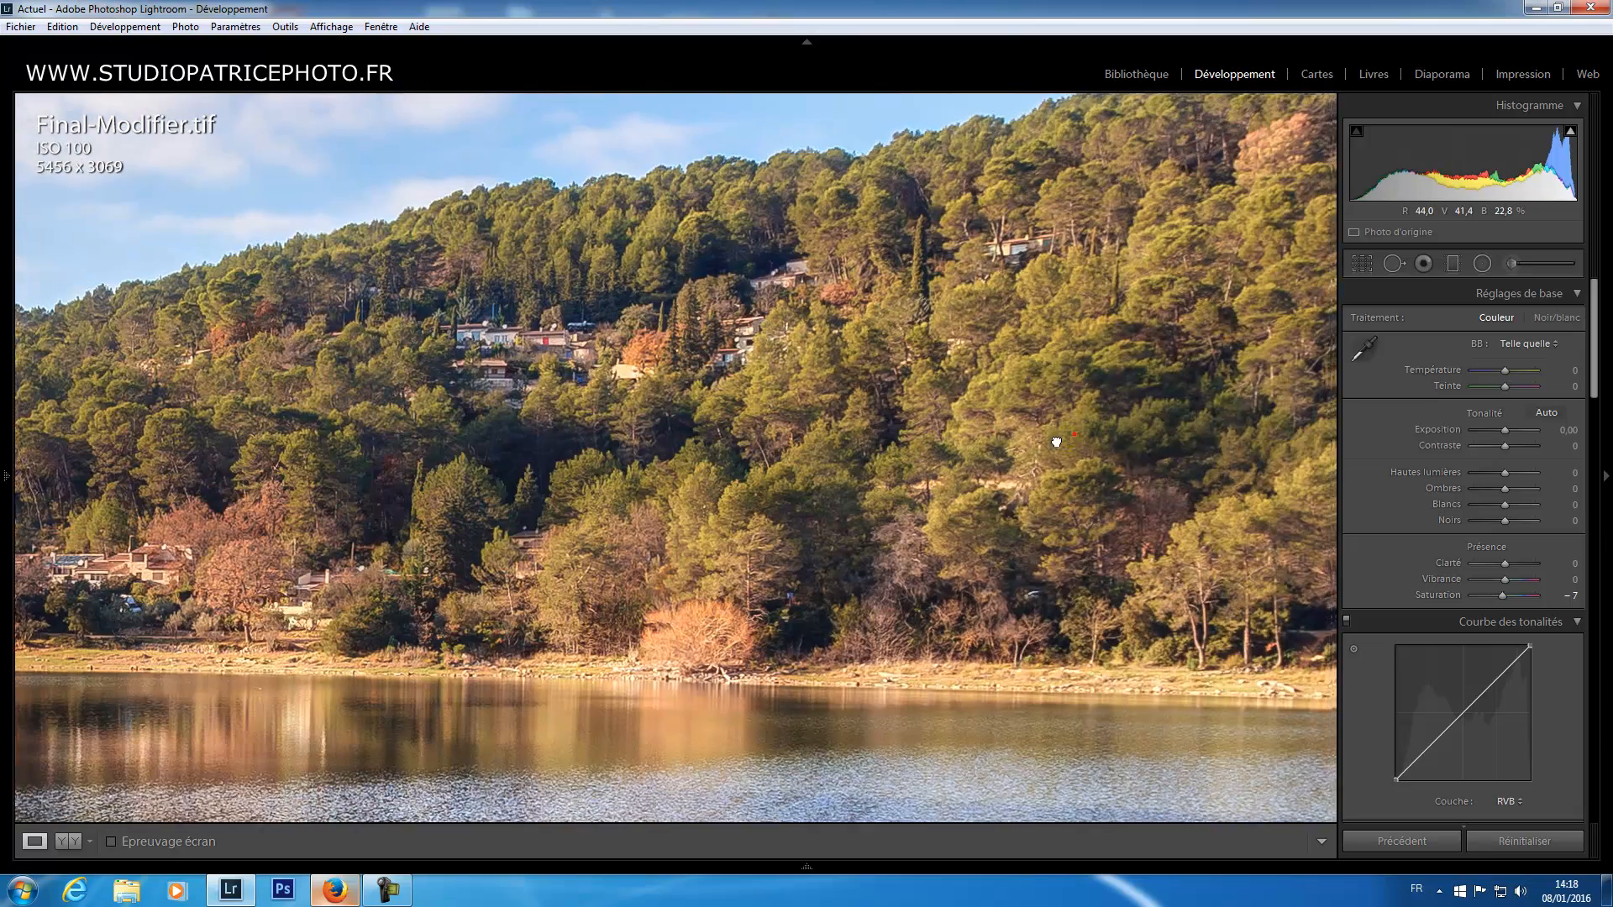
pyautogui.moveTo(1056, 442); pyautogui.dragTo(641, 432)
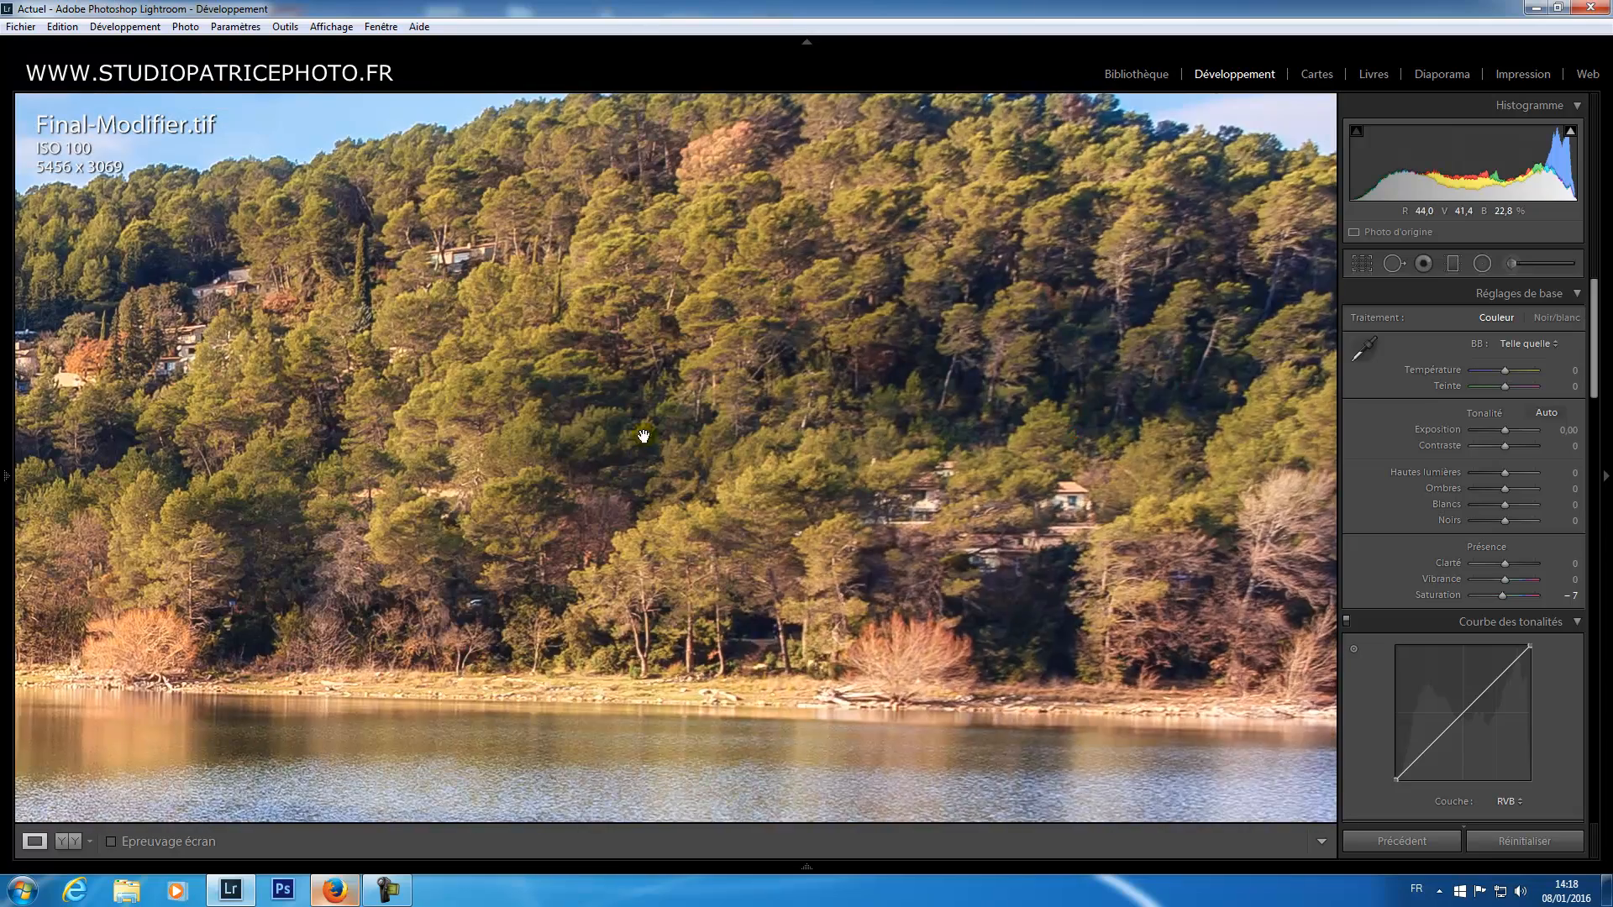
pyautogui.click(844, 454)
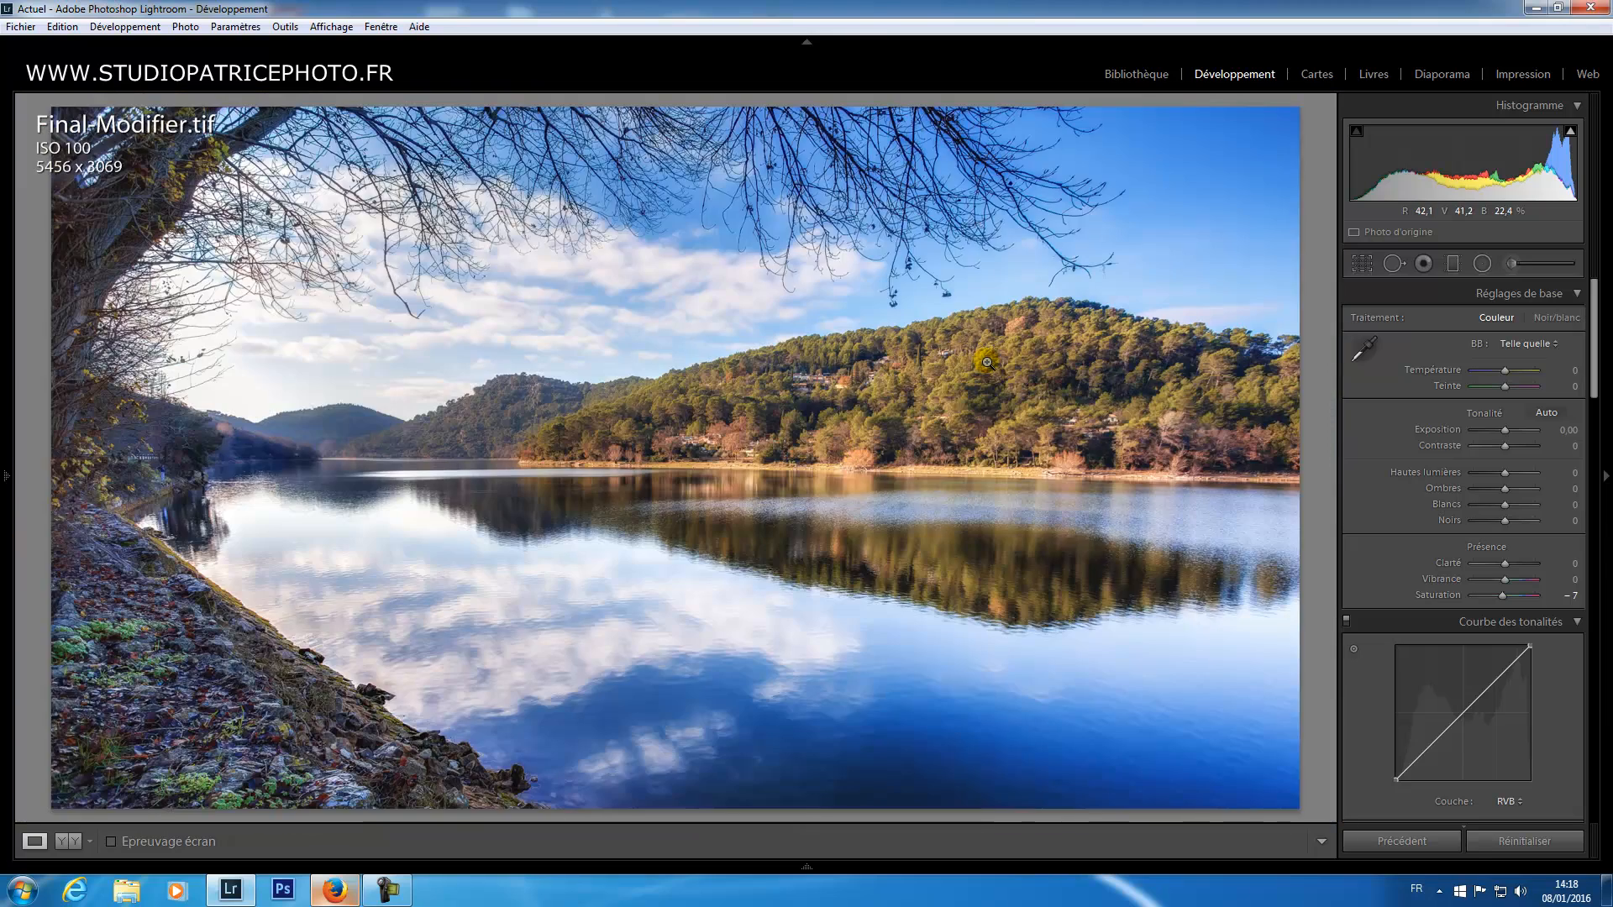
pyautogui.press('f')
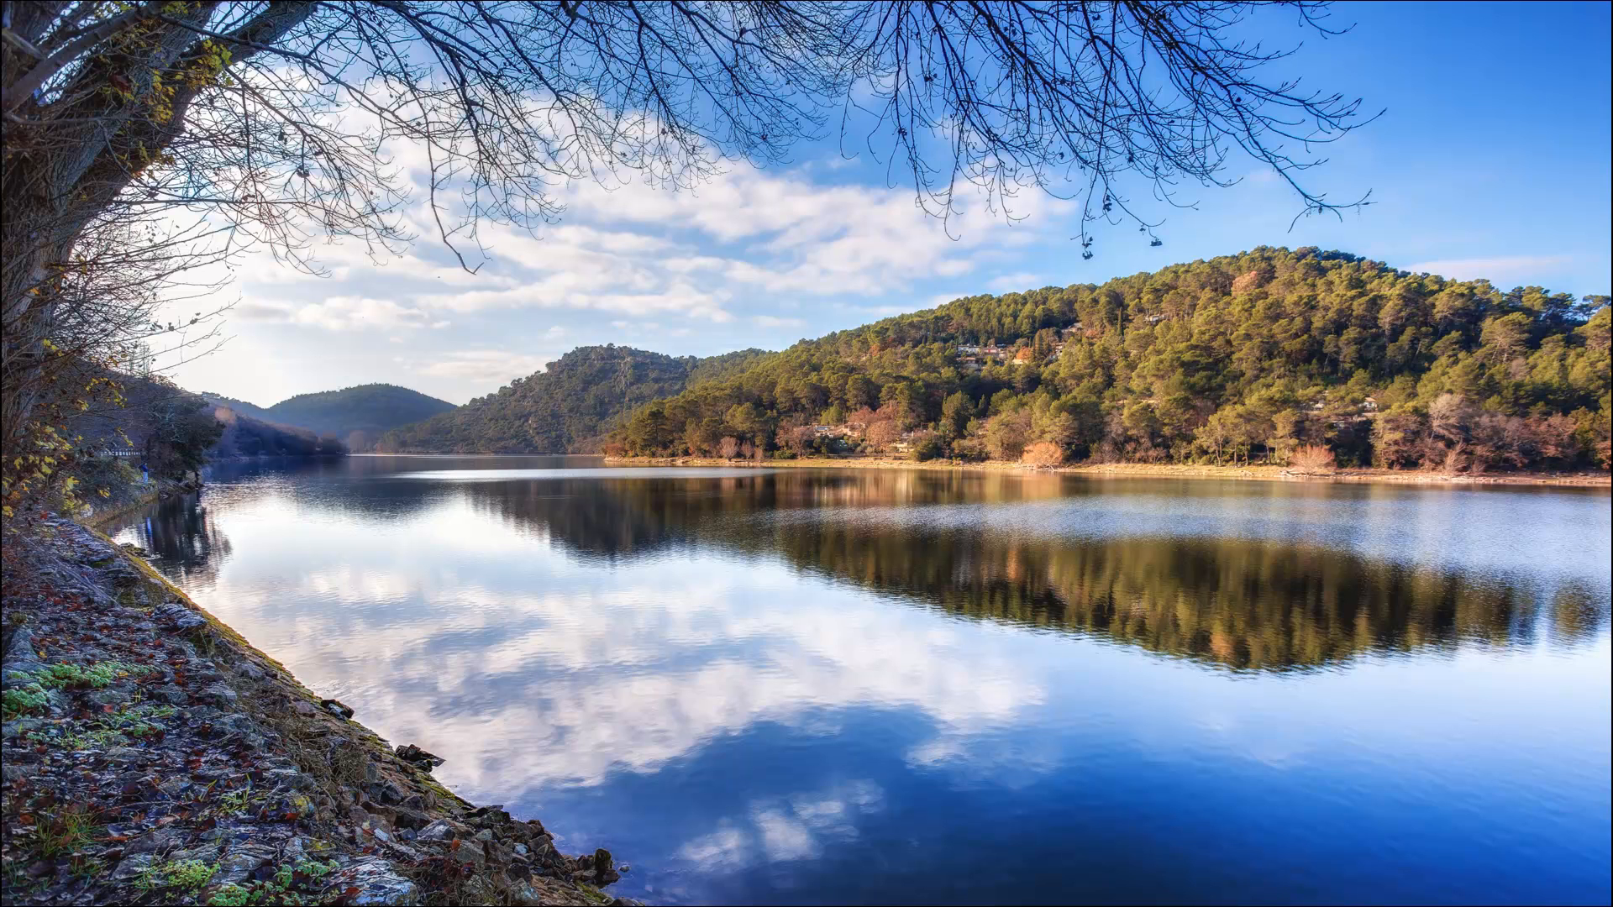